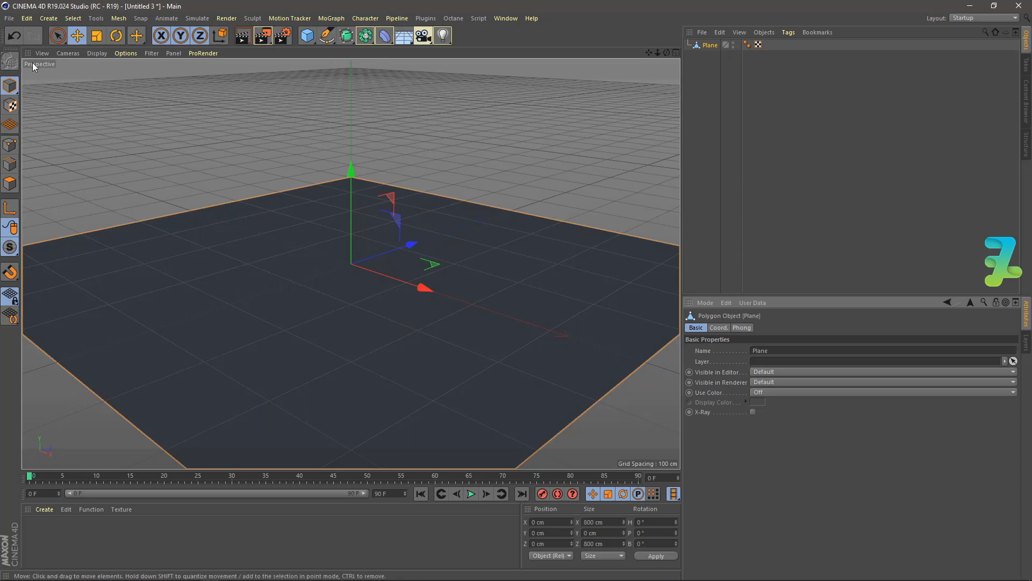
# Switch the plane to polygon mode and activate the Brush tool for sculpting its surface.
pyautogui.click(10, 185)
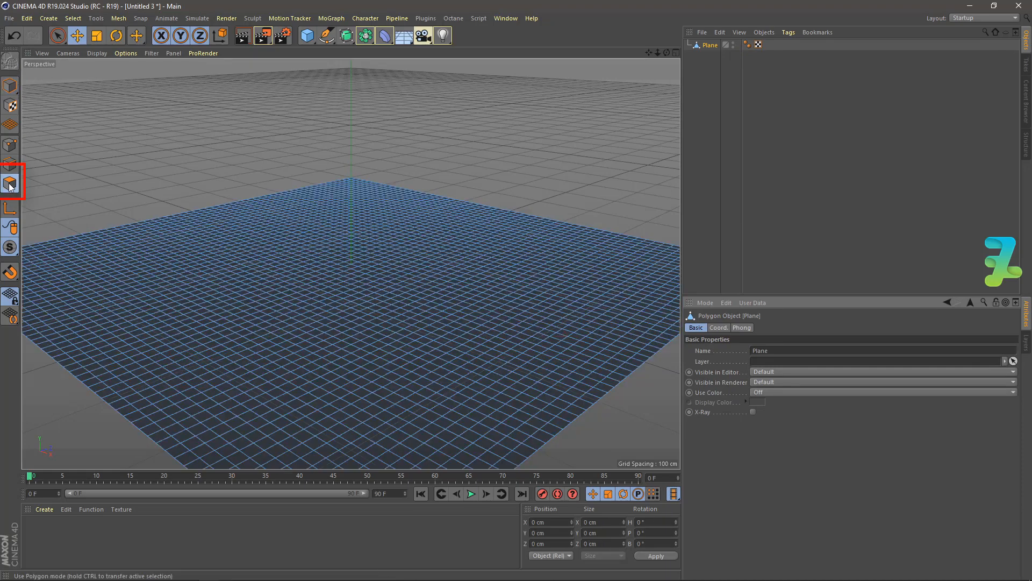
pyautogui.rightClick(372, 245)
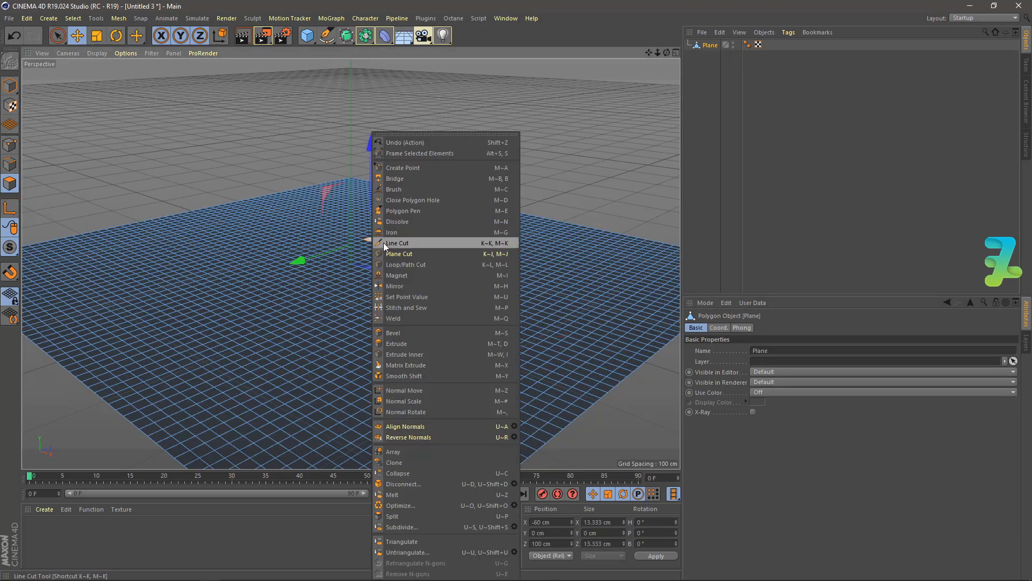
pyautogui.click(525, 289)
pyautogui.rightClick(478, 183)
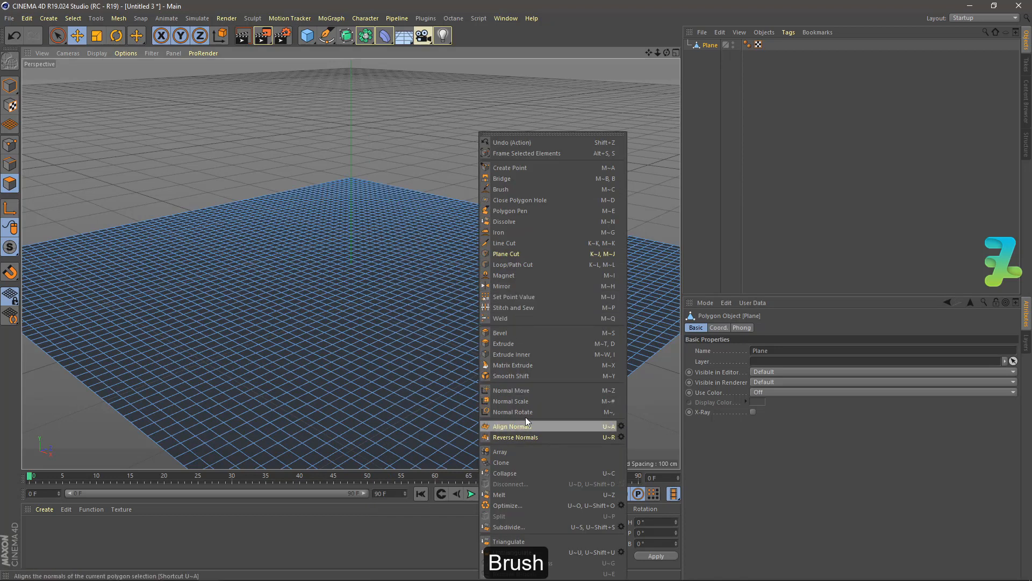
pyautogui.click(499, 189)
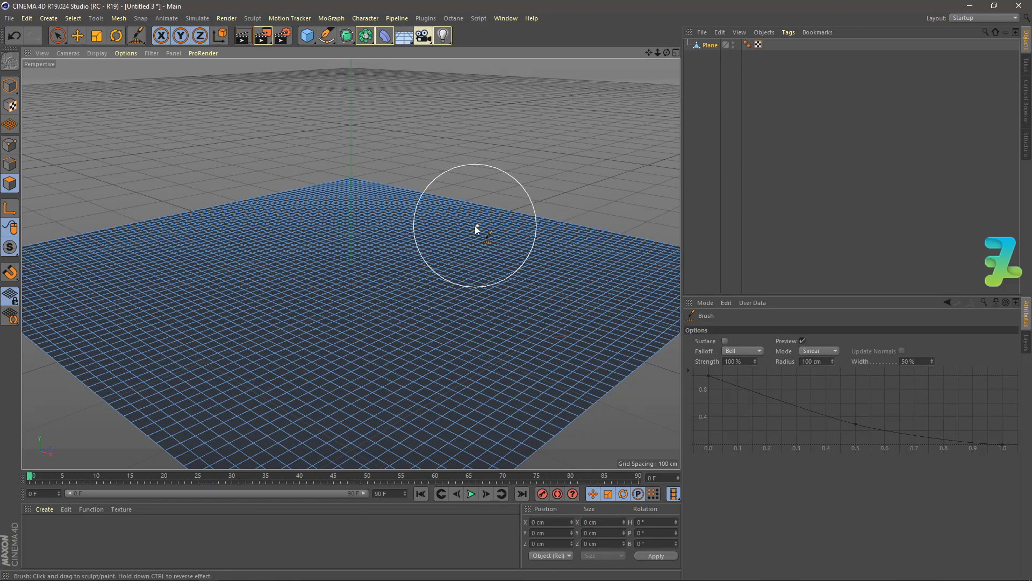
# Reduce the brush radius to 64.49 cm and raise the first hills in the far right part of the plane.
pyautogui.moveTo(476, 229)
pyautogui.mouseDown()
pyautogui.moveTo(301, 301)
pyautogui.moveTo(410, 290)
pyautogui.moveTo(382, 285)
pyautogui.moveTo(384, 273)
pyautogui.mouseUp()
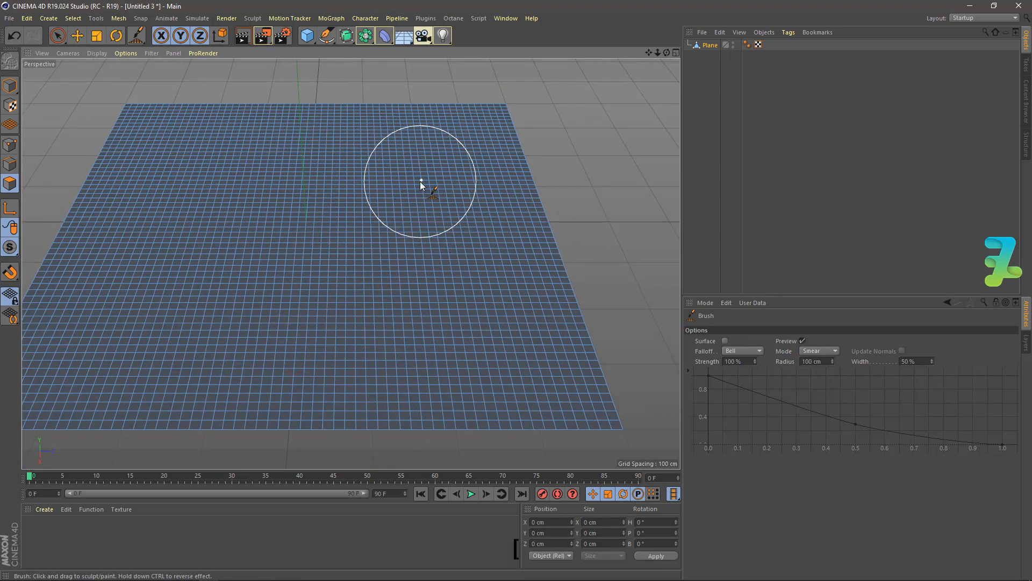
pyautogui.press('[')
pyautogui.press('[')
pyautogui.press('[')
pyautogui.press('[')
pyautogui.press('[')
pyautogui.press('[')
pyautogui.press('[')
pyautogui.press('[')
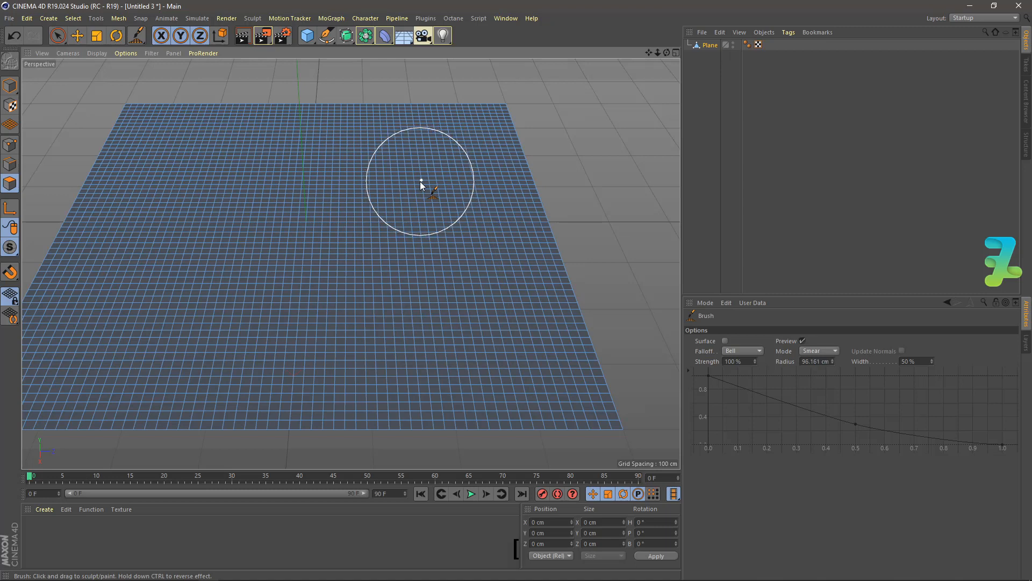
pyautogui.press('[')
pyautogui.press('[')
pyautogui.press('[')
pyautogui.press('[')
pyautogui.press('[')
pyautogui.press('[')
pyautogui.press('[')
pyautogui.press('[')
pyautogui.press('[')
pyautogui.press('[')
pyautogui.press('[')
pyautogui.press('[')
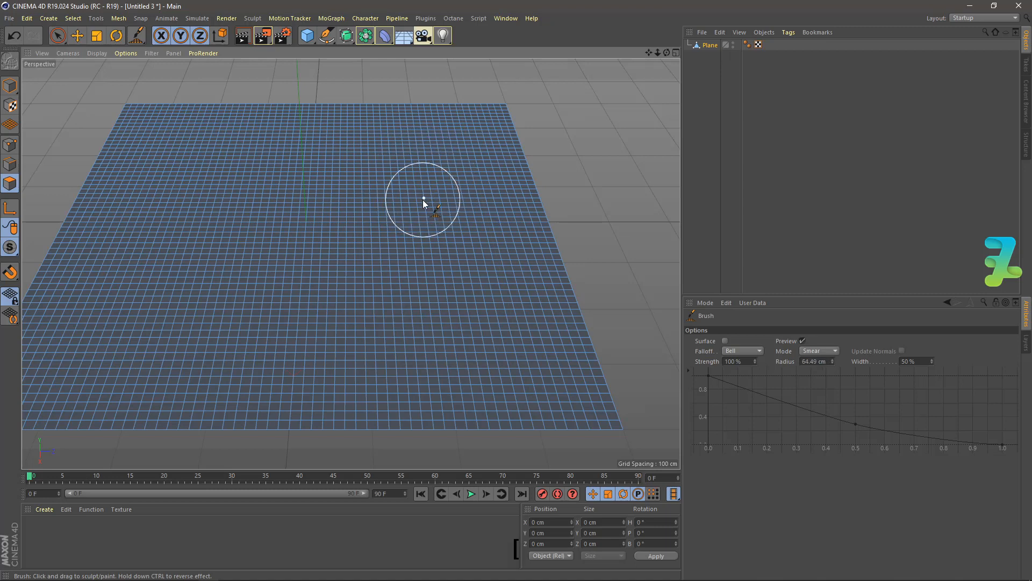
pyautogui.moveTo(422, 199); pyautogui.dragTo(424, 168)
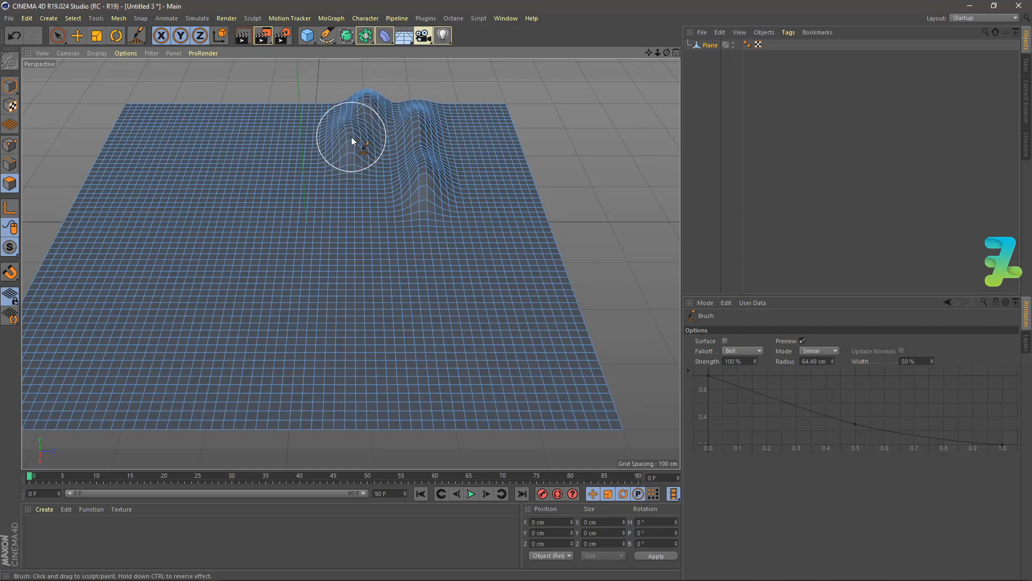
# Enlarge the brush radius to about 123 cm and raise further hills from the terrain's far edge down its left side.
pyautogui.click(672, 50)
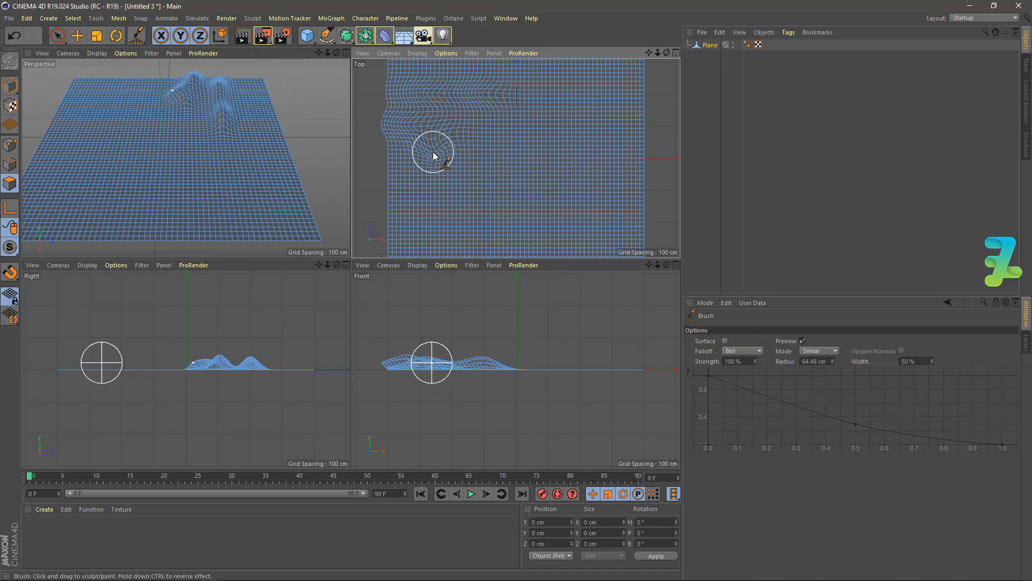
pyautogui.moveTo(167, 95)
pyautogui.mouseDown()
pyautogui.moveTo(165, 84)
pyautogui.moveTo(145, 107)
pyautogui.moveTo(132, 74)
pyautogui.mouseUp()
pyautogui.moveTo(113, 112); pyautogui.dragTo(107, 101)
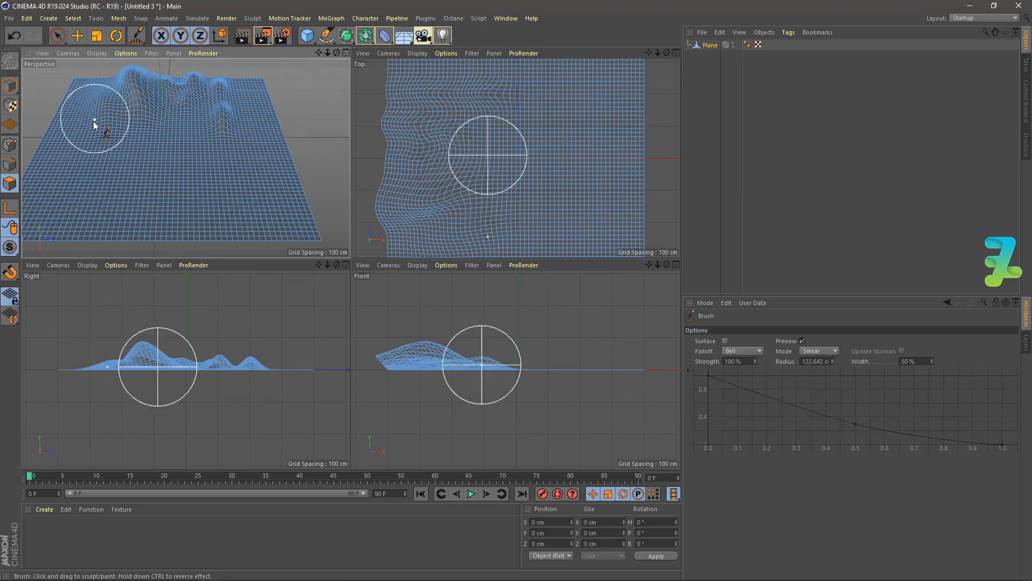
pyautogui.moveTo(62, 160)
pyautogui.mouseDown()
pyautogui.moveTo(58, 130)
pyautogui.moveTo(85, 130)
pyautogui.moveTo(87, 96)
pyautogui.moveTo(98, 110)
pyautogui.mouseUp()
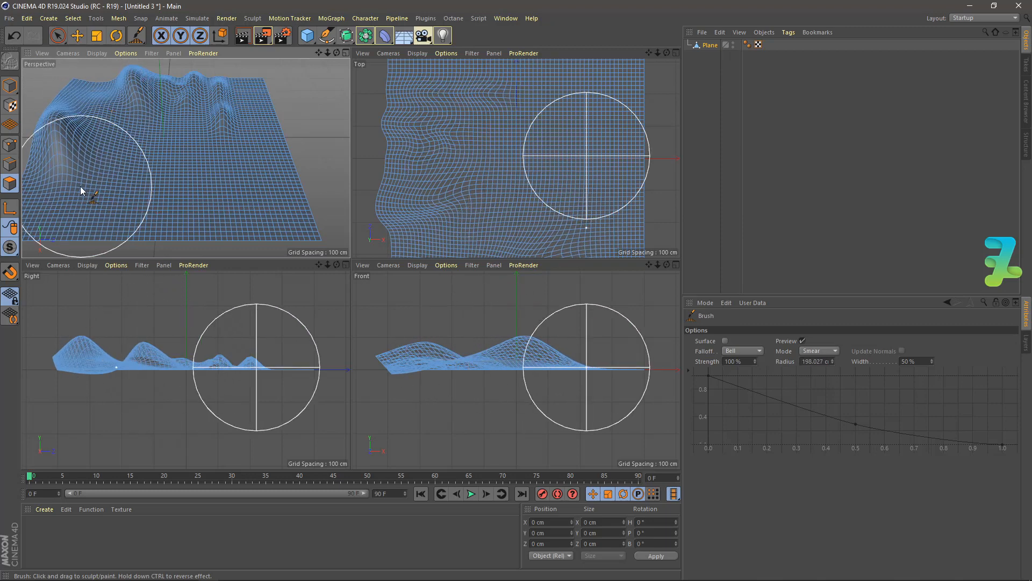
# Lift the near left corner of the terrain and heighten the left-side hills with brush radii between about 198 and 154 cm.
pyautogui.moveTo(47, 208); pyautogui.dragTo(52, 207)
pyautogui.moveTo(47, 207); pyautogui.dragTo(36, 169)
pyautogui.moveTo(75, 105)
pyautogui.mouseDown()
pyautogui.moveTo(65, 105)
pyautogui.moveTo(62, 130)
pyautogui.moveTo(91, 86)
pyautogui.moveTo(88, 71)
pyautogui.mouseUp()
pyautogui.moveTo(64, 139); pyautogui.dragTo(78, 161)
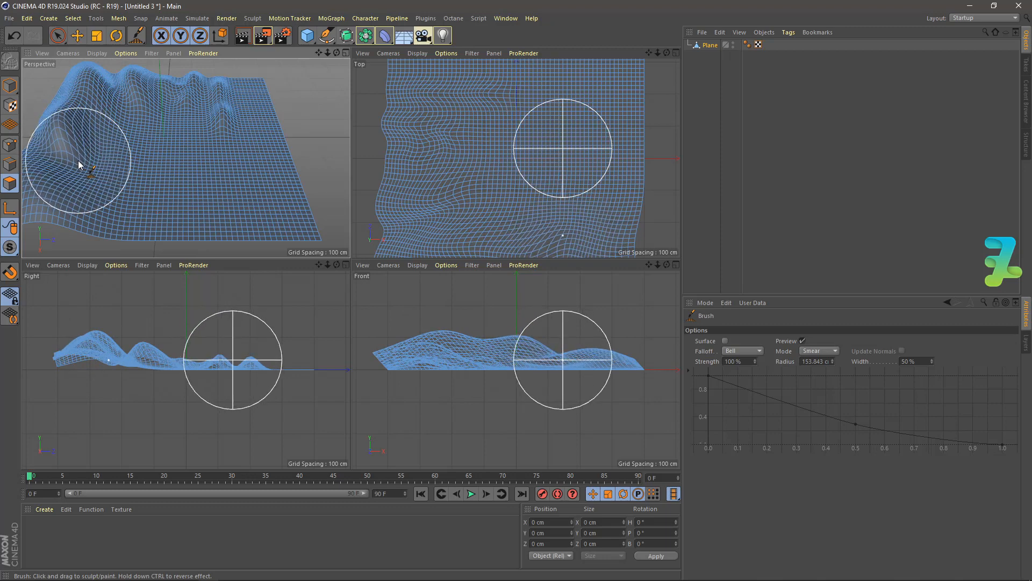
# Raise a chain of hills along the terrain's right side with a brush radius of about 154 cm.
pyautogui.moveTo(240, 143)
pyautogui.mouseDown()
pyautogui.moveTo(240, 100)
pyautogui.moveTo(262, 80)
pyautogui.mouseUp()
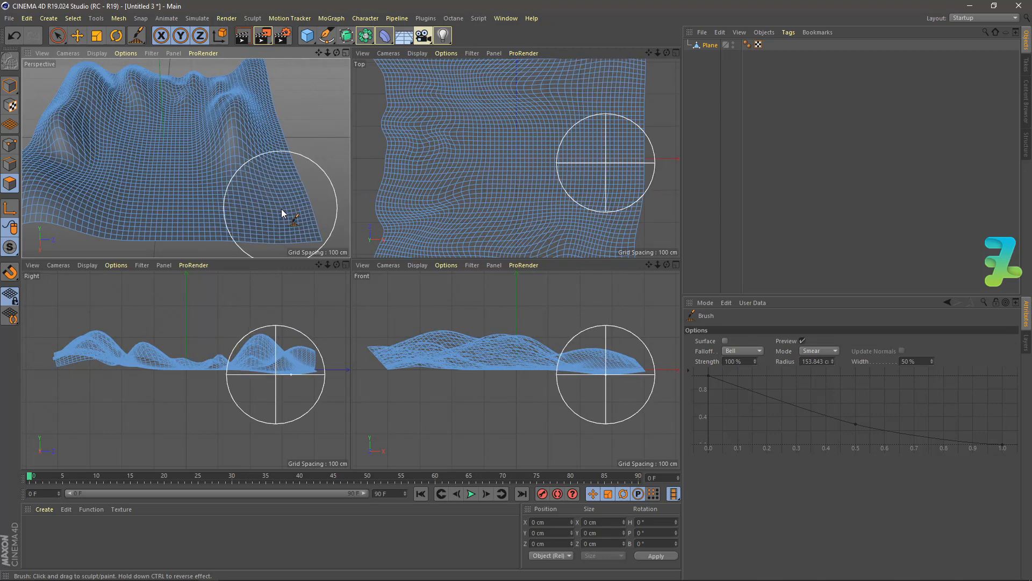
pyautogui.moveTo(283, 210)
pyautogui.mouseDown()
pyautogui.moveTo(305, 184)
pyautogui.moveTo(291, 148)
pyautogui.mouseUp()
pyautogui.moveTo(235, 210); pyautogui.dragTo(235, 184)
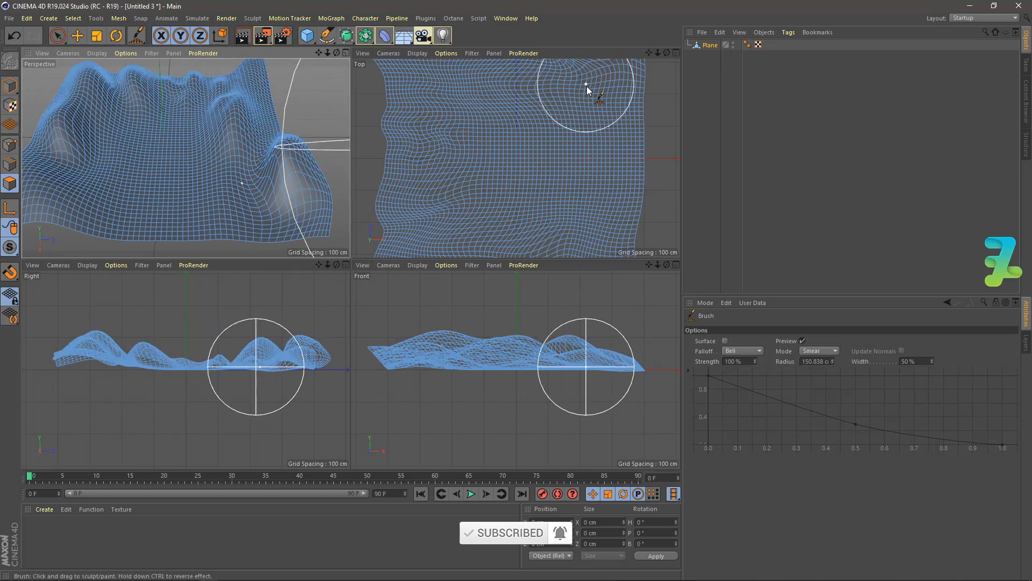
# Smear and reshape the near right hill and its inner slope with a 150.838 cm brush.
pyautogui.moveTo(648, 53); pyautogui.dragTo(516, 158)
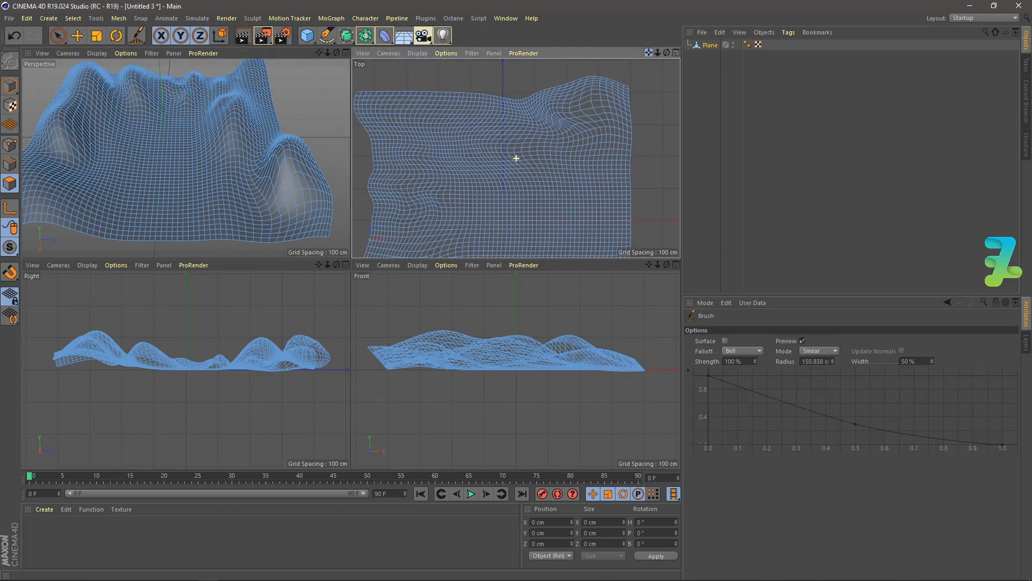
pyautogui.moveTo(516, 108)
pyautogui.mouseDown()
pyautogui.moveTo(510, 79)
pyautogui.moveTo(510, 95)
pyautogui.moveTo(533, 108)
pyautogui.moveTo(579, 108)
pyautogui.moveTo(572, 126)
pyautogui.moveTo(603, 142)
pyautogui.moveTo(600, 157)
pyautogui.moveTo(606, 143)
pyautogui.mouseUp()
pyautogui.moveTo(285, 185)
pyautogui.mouseDown()
pyautogui.moveTo(247, 218)
pyautogui.moveTo(267, 201)
pyautogui.moveTo(257, 206)
pyautogui.moveTo(277, 162)
pyautogui.moveTo(272, 170)
pyautogui.mouseUp()
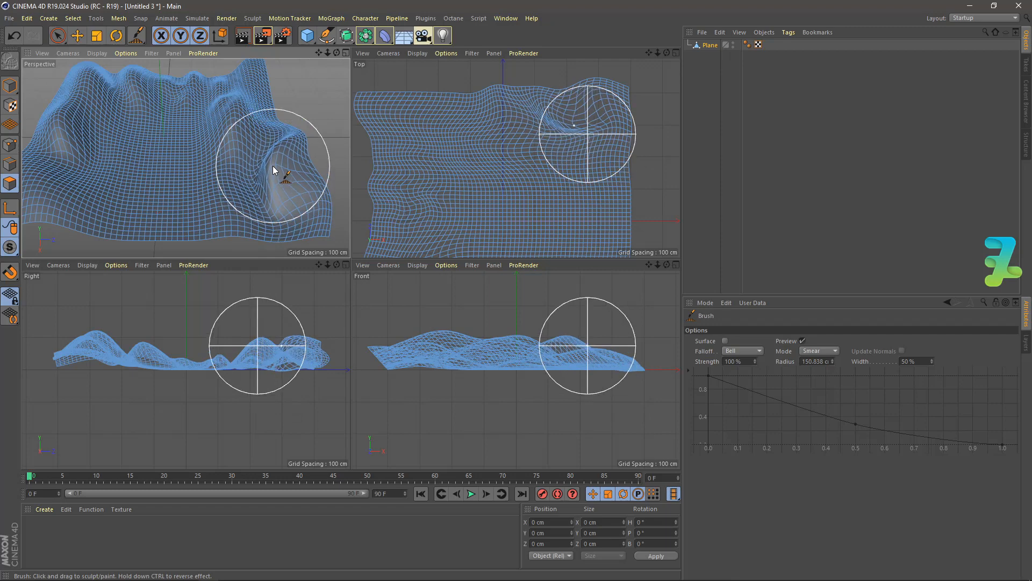
pyautogui.moveTo(594, 130)
pyautogui.mouseDown()
pyautogui.moveTo(594, 119)
pyautogui.moveTo(585, 124)
pyautogui.moveTo(595, 131)
pyautogui.moveTo(582, 124)
pyautogui.mouseUp()
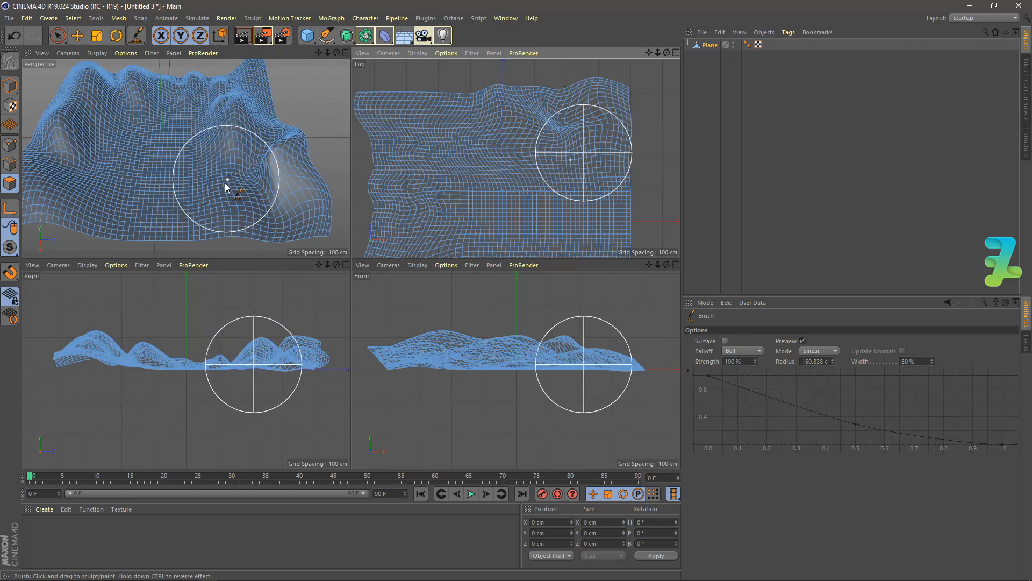
pyautogui.moveTo(227, 186); pyautogui.dragTo(228, 192)
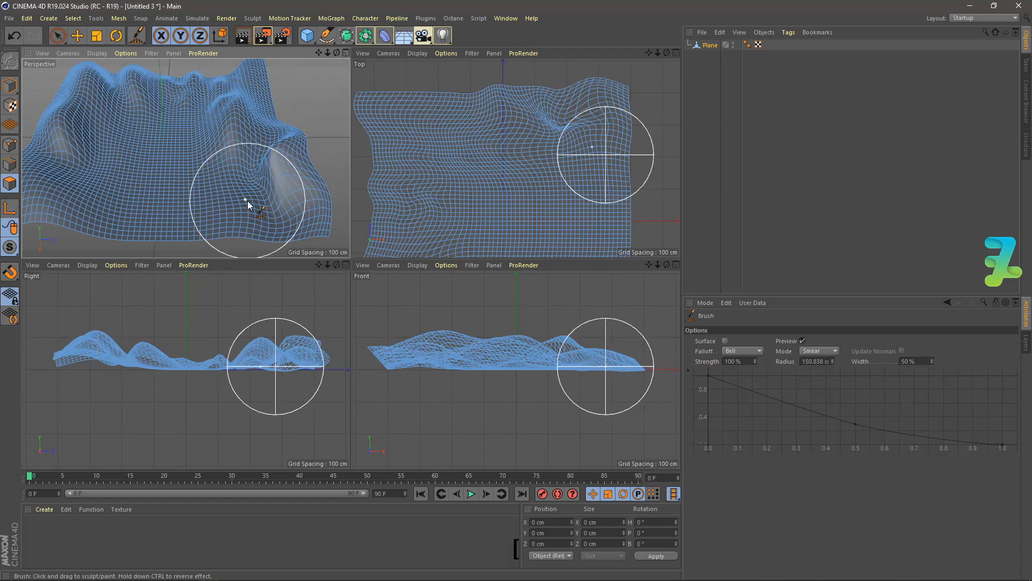
# Set the brush radius to about 76 cm and pull up a small peak at the foot of the near right hill.
pyautogui.press('[')
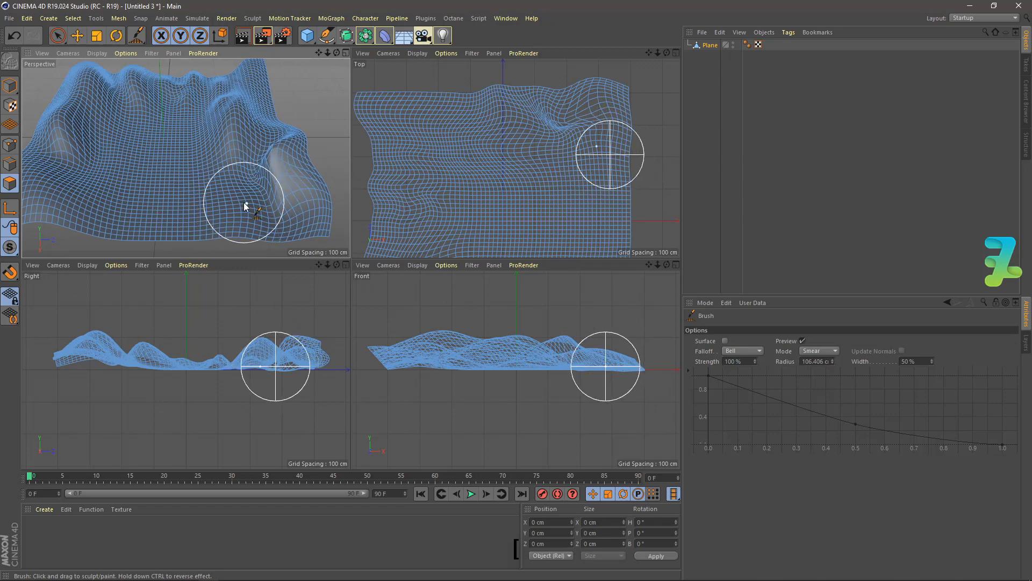
pyautogui.press('[')
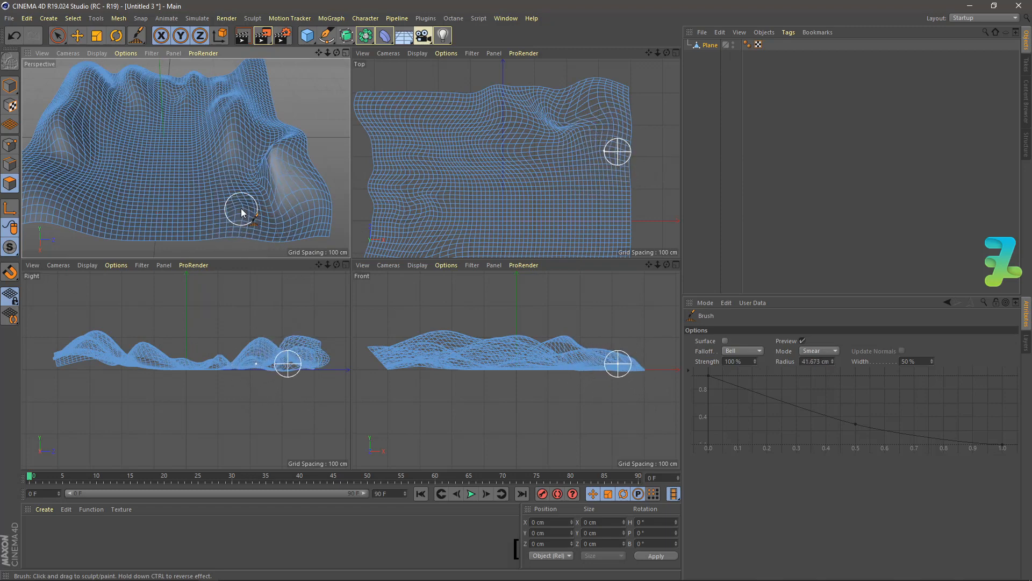
pyautogui.press(']')
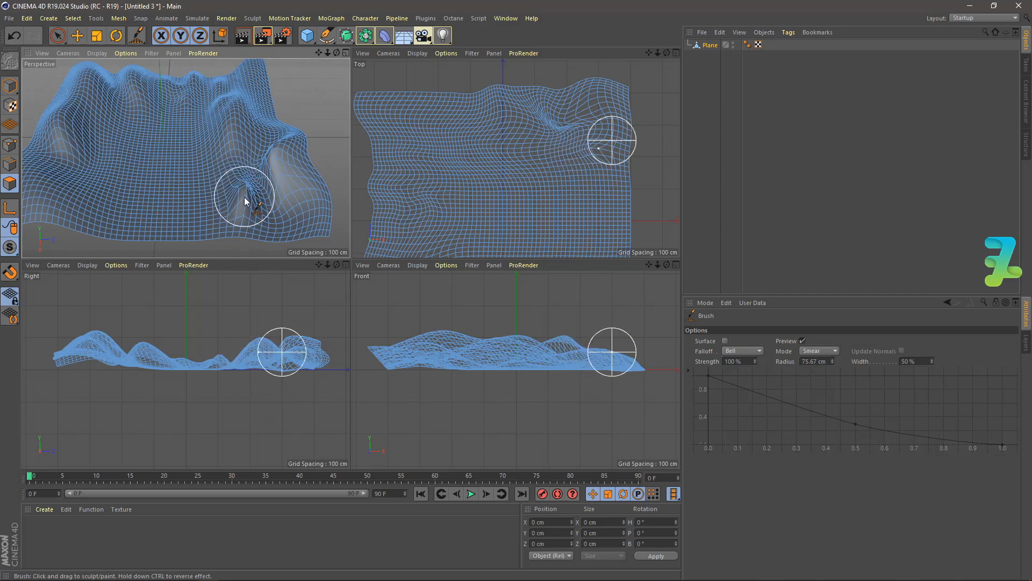
# Reduce the brush radius to 33.983 cm and pull small sharp peaks out of the left hills' inner slopes.
pyautogui.scroll(6, 197, 203)
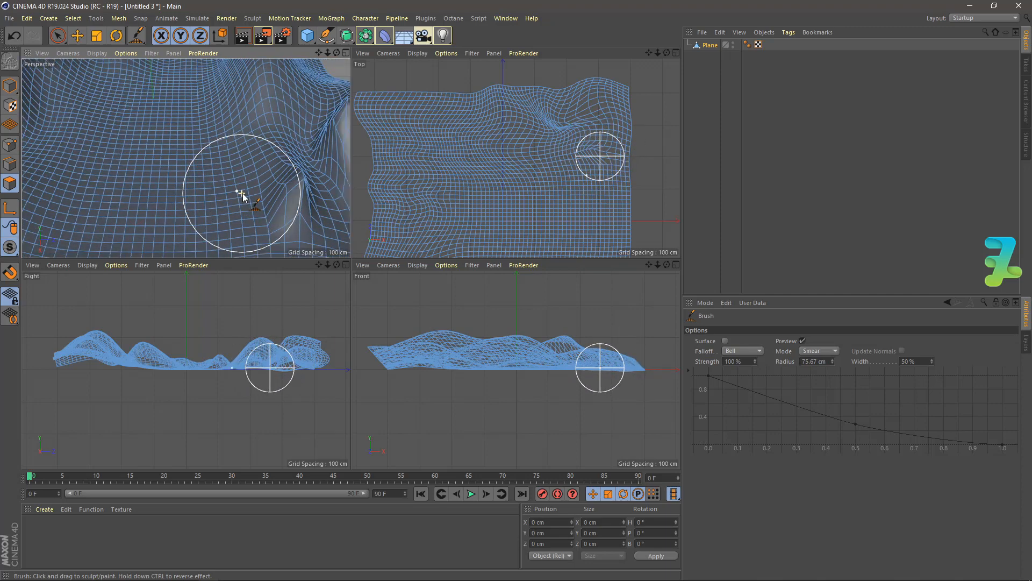
pyautogui.scroll(-8, 230, 169)
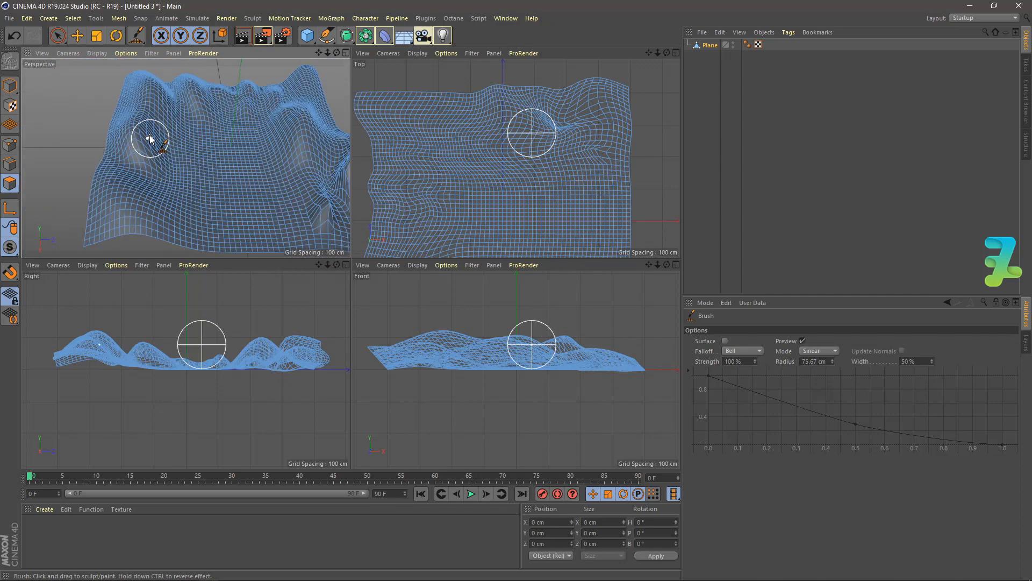
pyautogui.scroll(5, 150, 139)
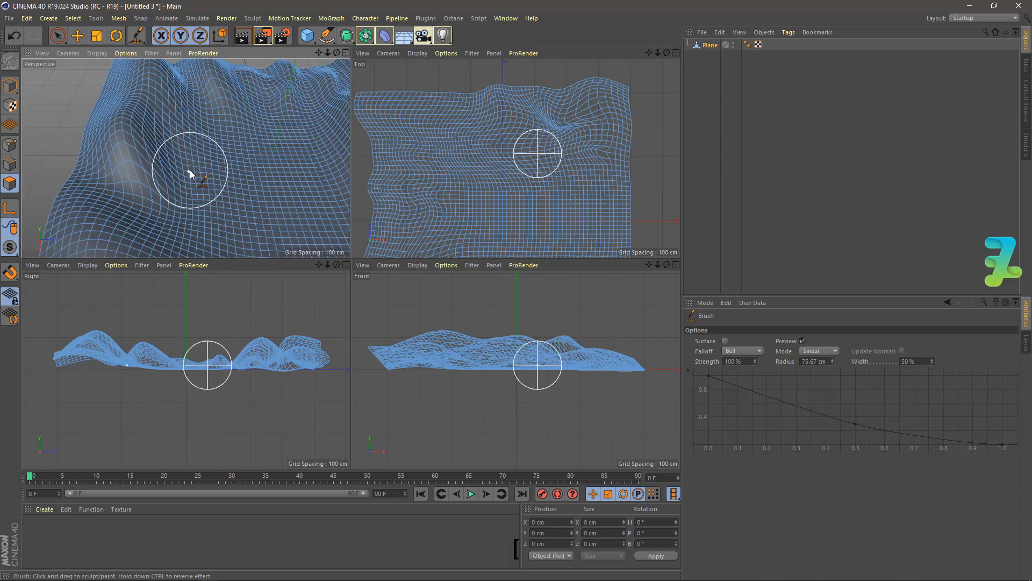
pyautogui.press('[')
pyautogui.press('[')
pyautogui.press('[')
pyautogui.press('[')
pyautogui.press('[')
pyautogui.press('[')
pyautogui.press('[')
pyautogui.press('[')
pyautogui.press('[')
pyautogui.press('[')
pyautogui.press('[')
pyautogui.press('[')
pyautogui.press('[')
pyautogui.press('[')
pyautogui.press('[')
pyautogui.press('[')
pyautogui.press('[')
pyautogui.press('[')
pyautogui.press('[')
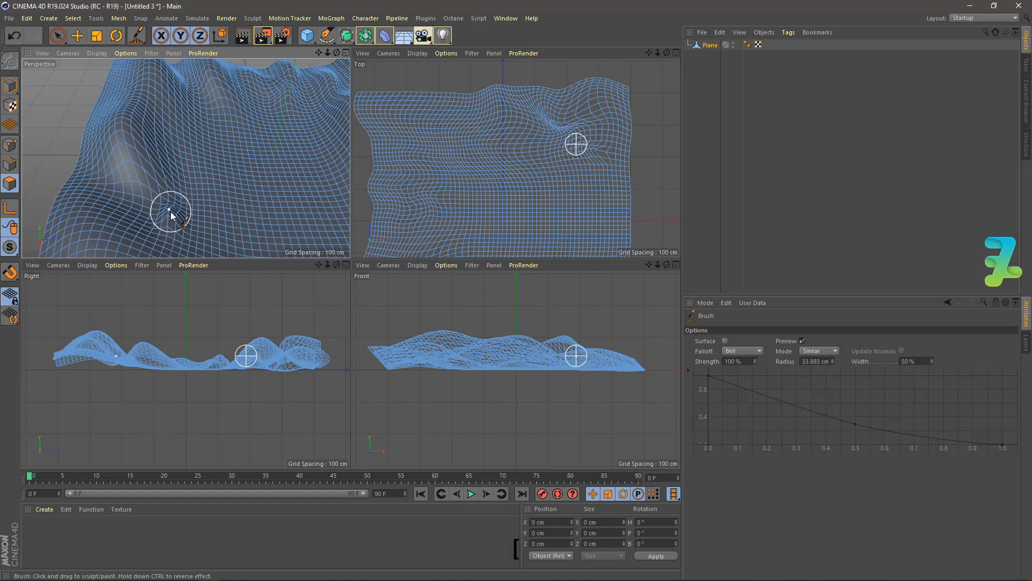
pyautogui.moveTo(177, 218)
pyautogui.mouseDown()
pyautogui.moveTo(219, 144)
pyautogui.moveTo(190, 162)
pyautogui.moveTo(193, 136)
pyautogui.mouseUp()
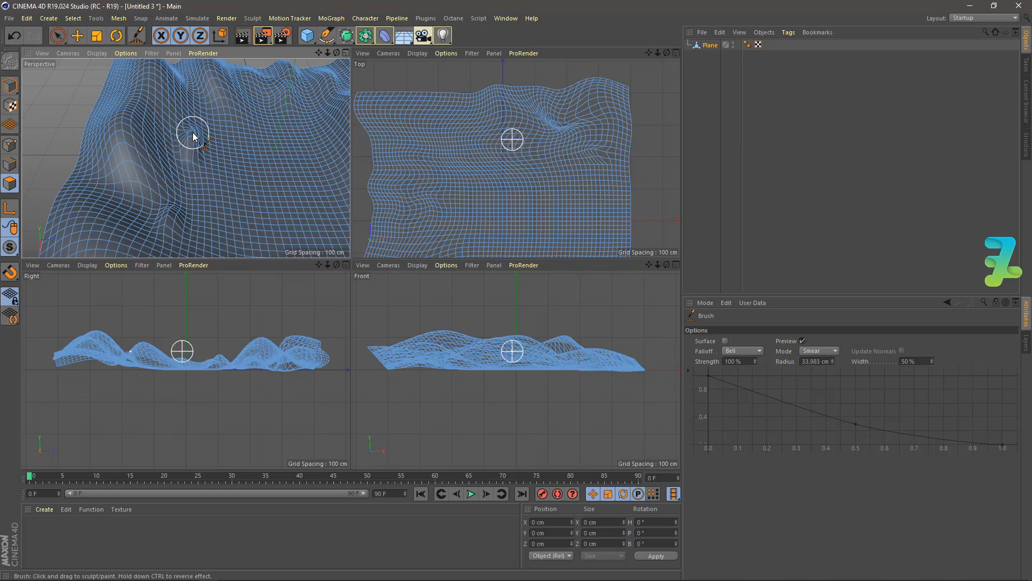
# Enlarge the brush radius to 63.237 cm and sculpt the small hills at the far end of the valley.
pyautogui.press(']')
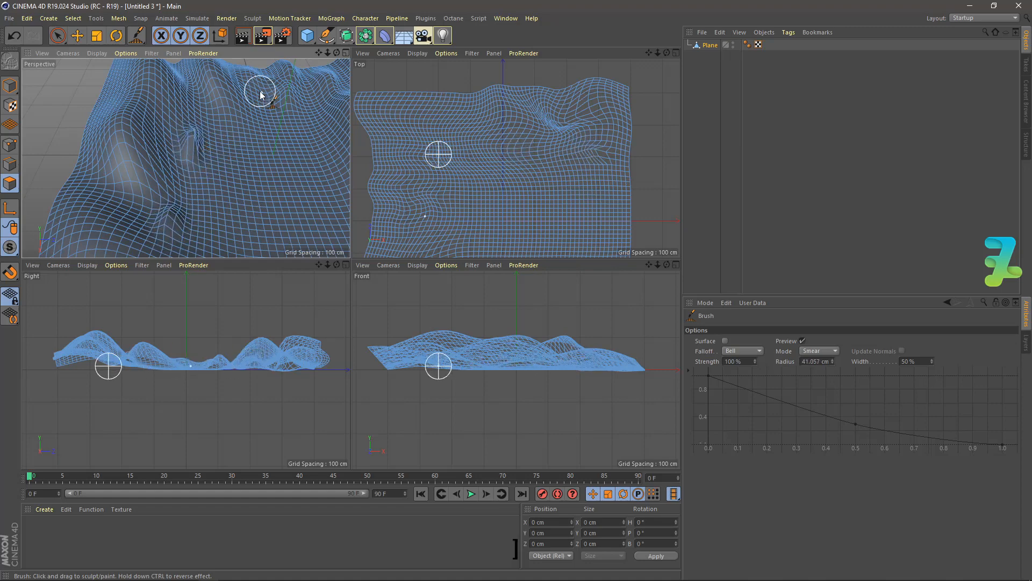
pyautogui.press(']')
pyautogui.press(']')
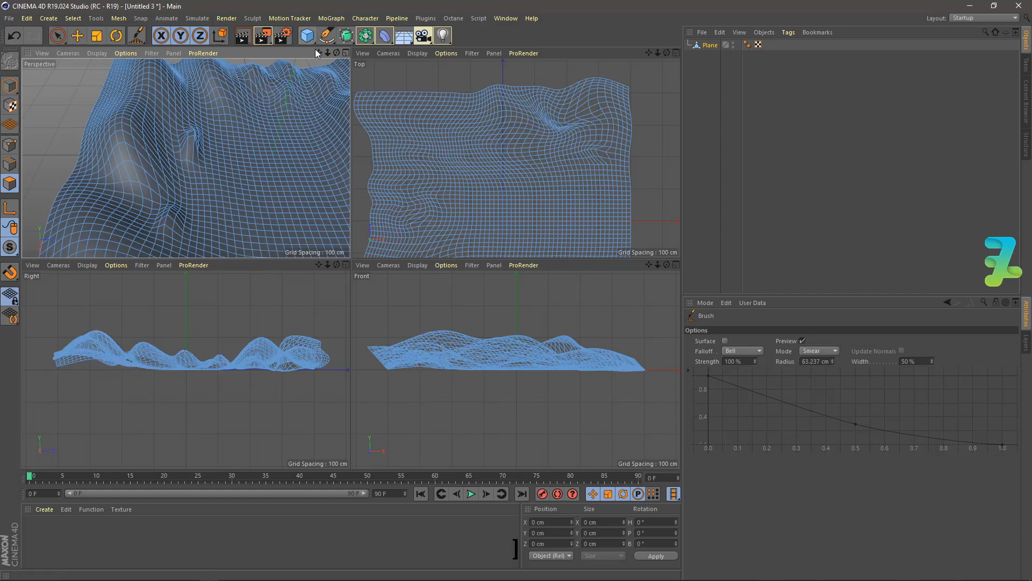
# Examine the sculpted terrain from a low viewpoint along the valley in a full-size perspective view.
pyautogui.moveTo(318, 53); pyautogui.dragTo(240, 65)
pyautogui.scroll(3, 324, 92)
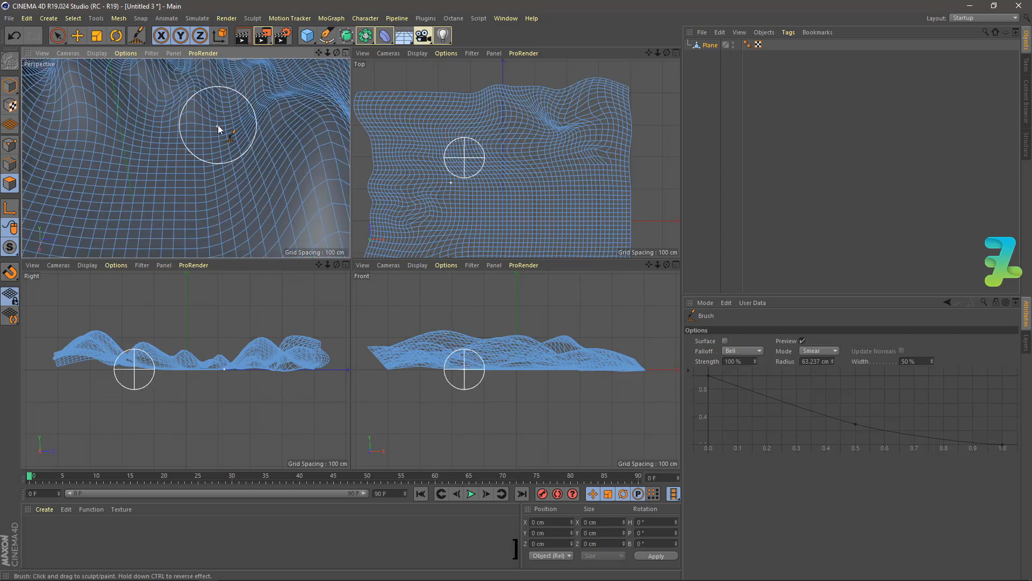
pyautogui.scroll(-4, 218, 125)
pyautogui.scroll(3, 146, 161)
pyautogui.moveTo(227, 160); pyautogui.dragTo(229, 101)
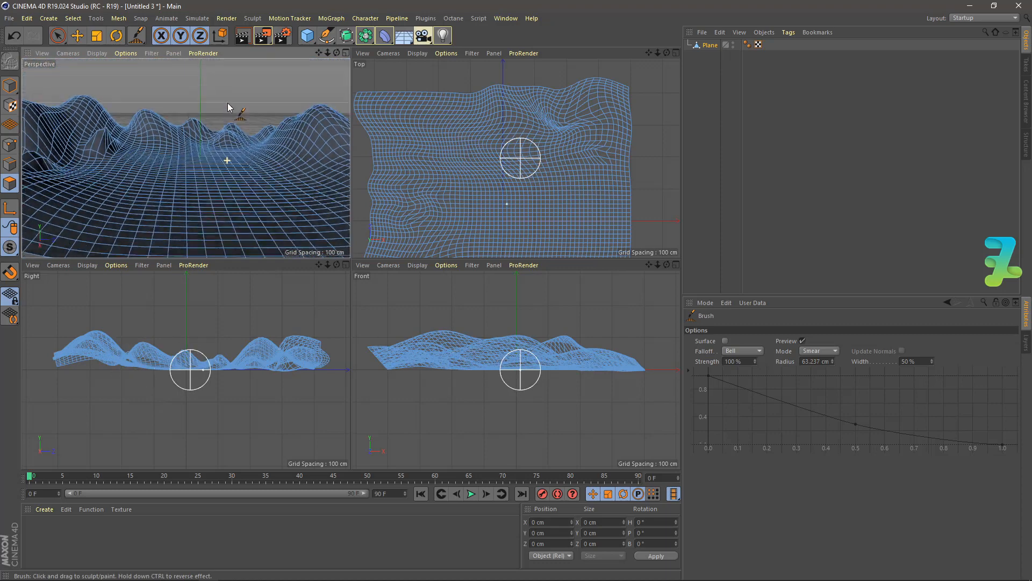
pyautogui.scroll(4, 177, 101)
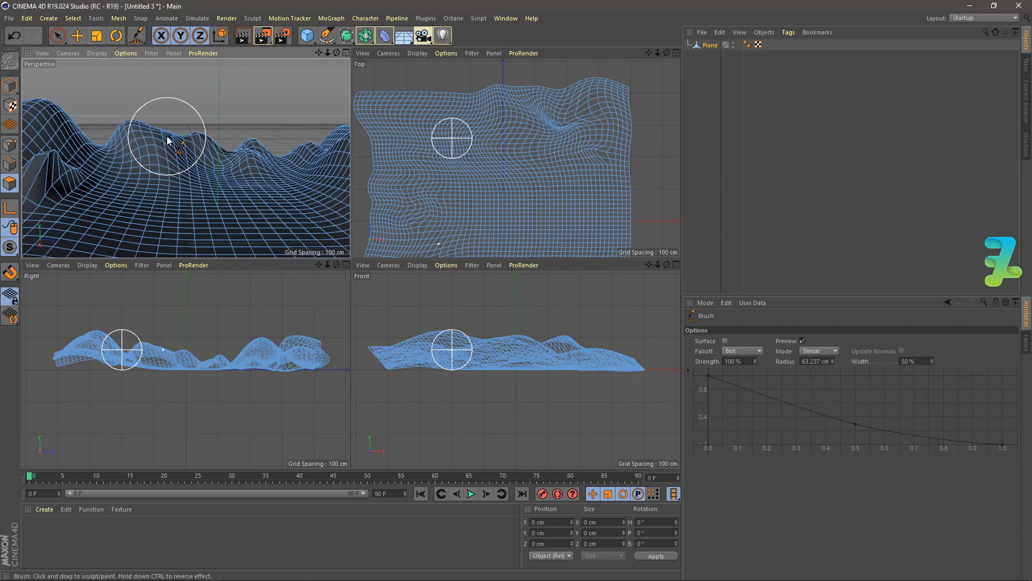
pyautogui.scroll(-2, 215, 152)
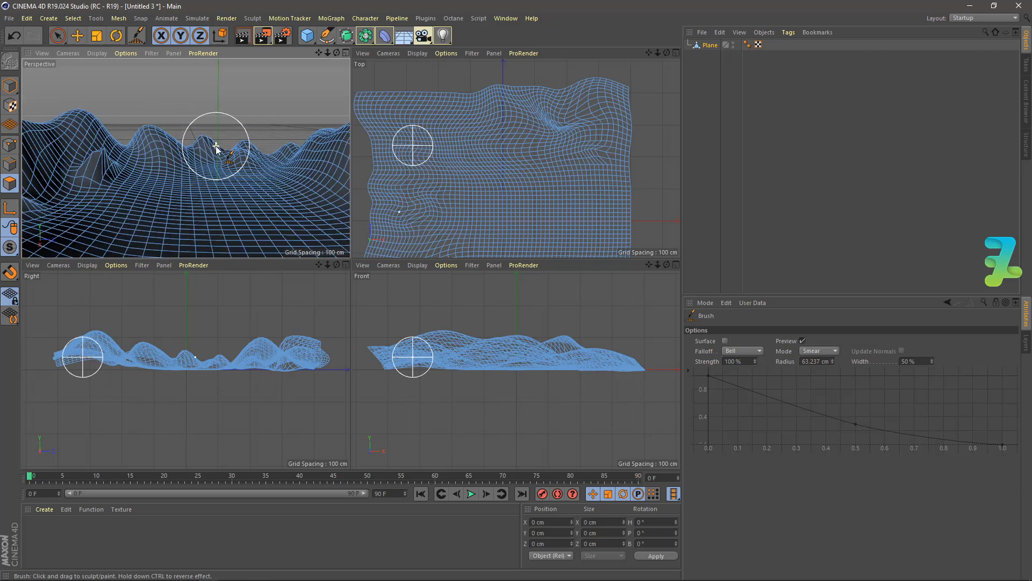
pyautogui.scroll(3, 237, 142)
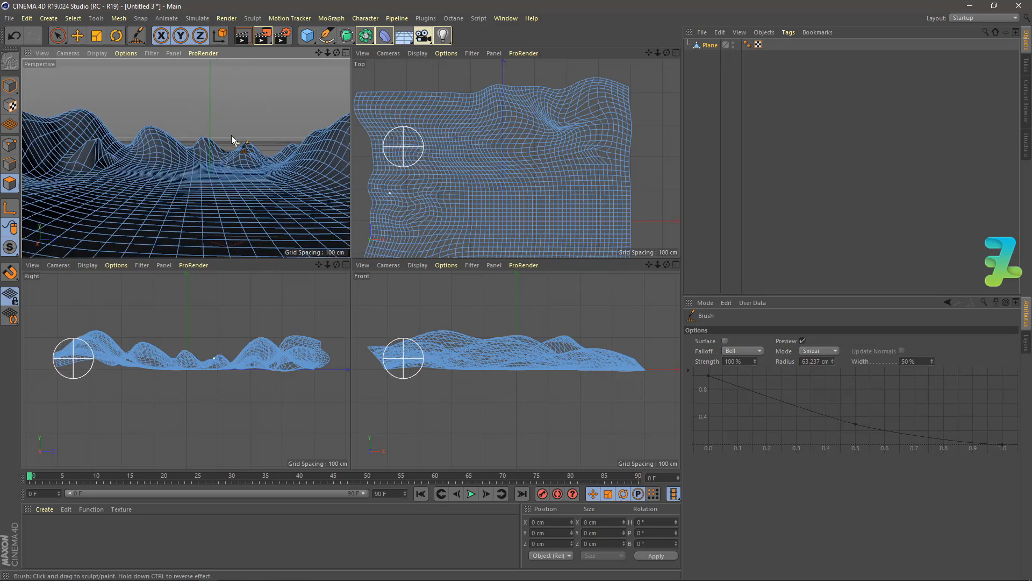
pyautogui.moveTo(232, 136); pyautogui.dragTo(234, 135)
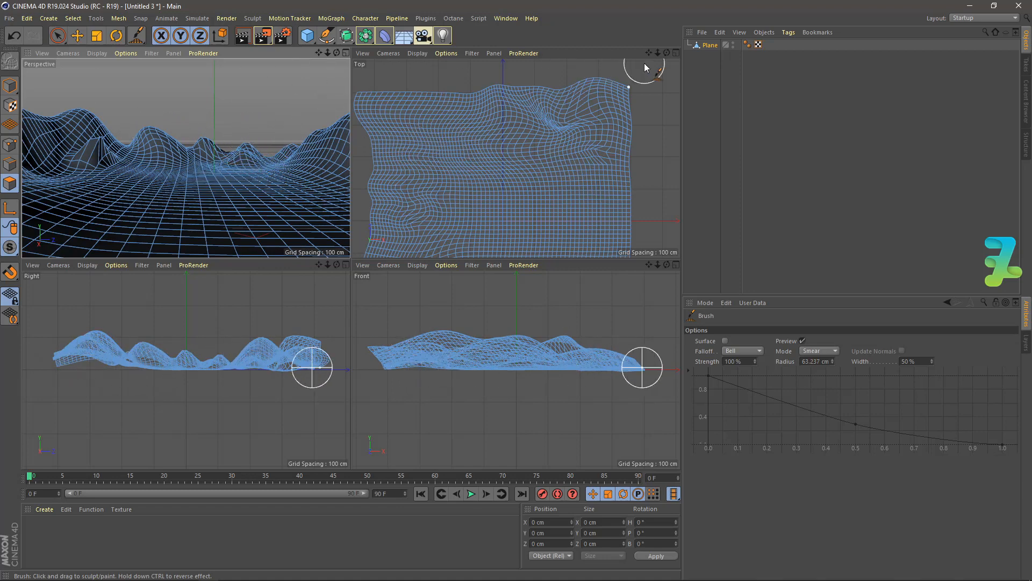
pyautogui.click(346, 54)
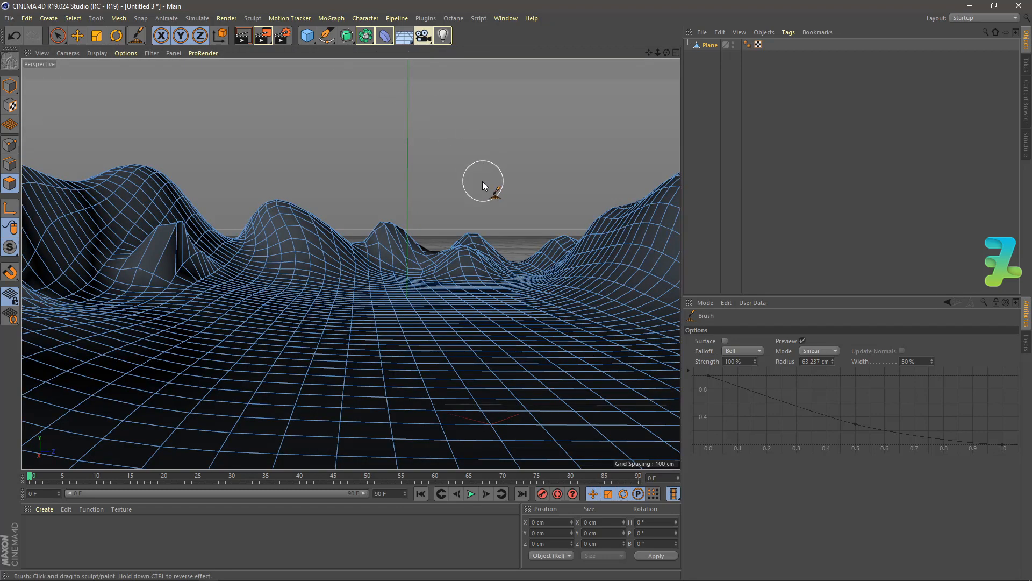
# Flatten the sharp peak at the foot of the near left hill, reducing the brush radius to 22.765 cm.
pyautogui.moveTo(181, 222)
pyautogui.mouseDown()
pyautogui.moveTo(176, 247)
pyautogui.moveTo(182, 240)
pyautogui.mouseUp()
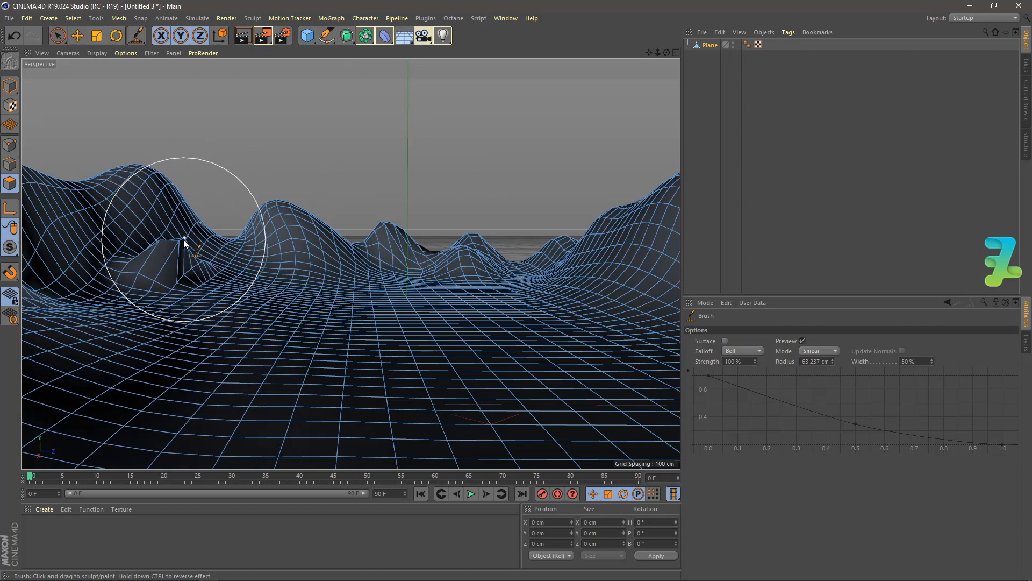
pyautogui.moveTo(197, 293)
pyautogui.mouseDown()
pyautogui.moveTo(187, 277)
pyautogui.moveTo(178, 285)
pyautogui.mouseUp()
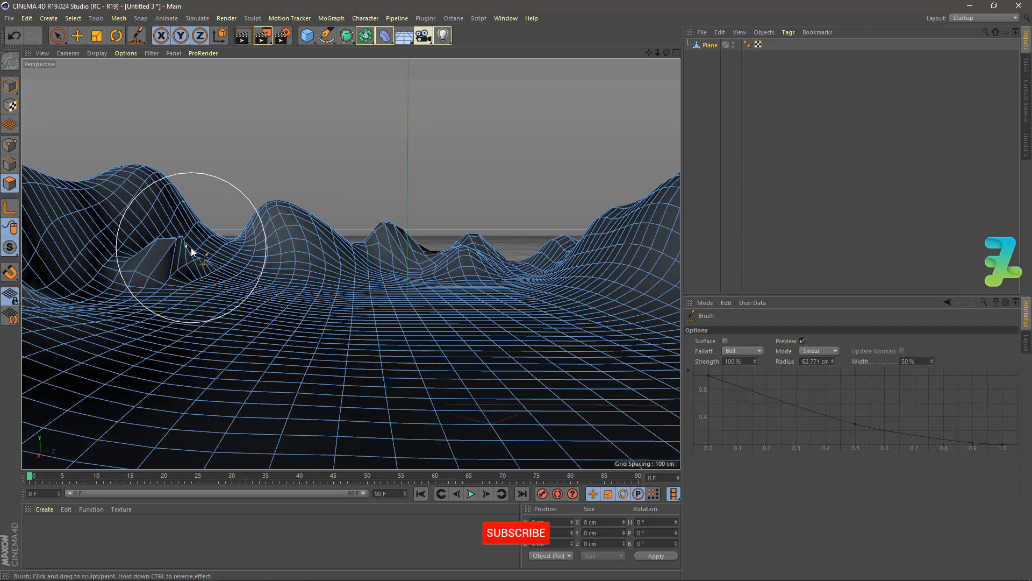
pyautogui.moveTo(191, 248)
pyautogui.mouseDown()
pyautogui.moveTo(183, 237)
pyautogui.moveTo(180, 258)
pyautogui.moveTo(184, 250)
pyautogui.mouseUp()
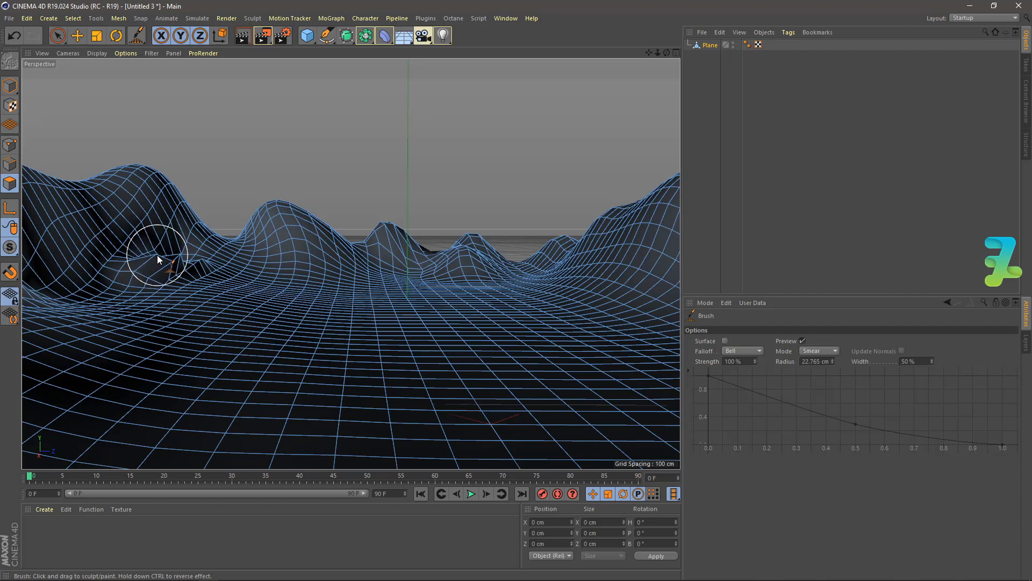
# Sculpt small ridges and bumps along the foot of the left and middle hills with the fine brush.
pyautogui.moveTo(170, 282)
pyautogui.mouseDown()
pyautogui.moveTo(171, 266)
pyautogui.moveTo(118, 284)
pyautogui.mouseUp()
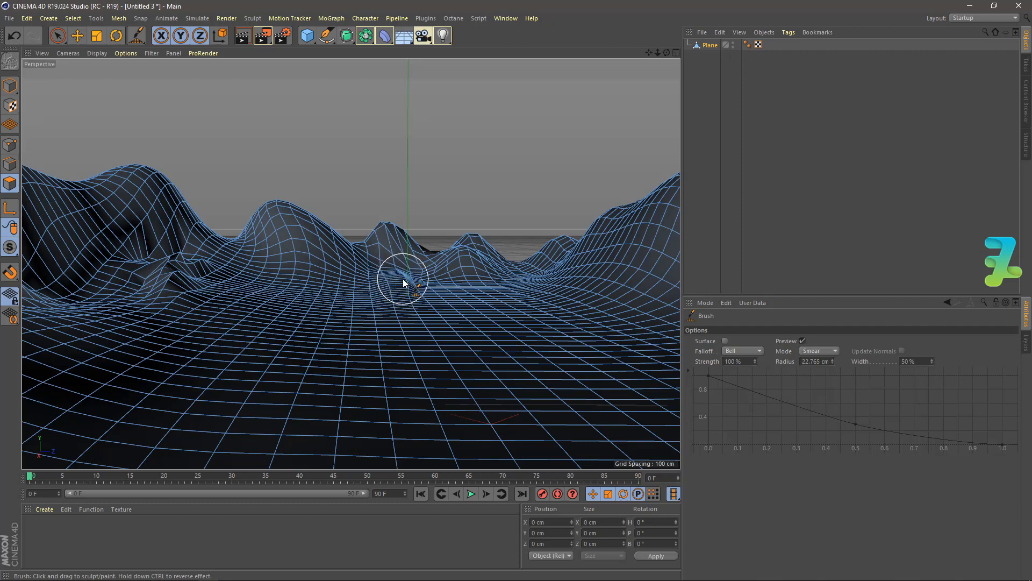
pyautogui.moveTo(398, 276); pyautogui.dragTo(409, 285)
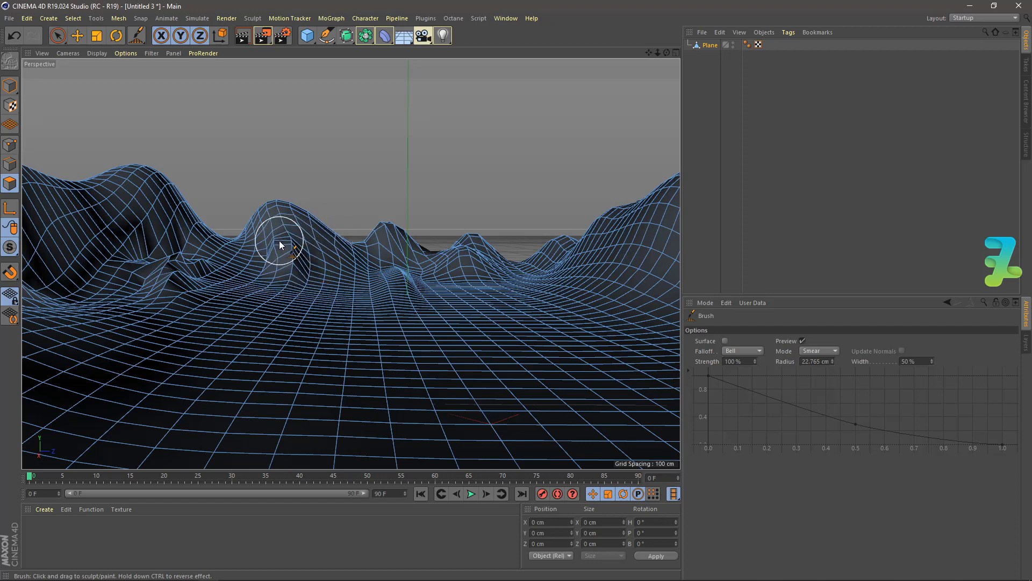
pyautogui.moveTo(314, 295)
pyautogui.mouseDown()
pyautogui.moveTo(315, 261)
pyautogui.moveTo(325, 272)
pyautogui.moveTo(339, 268)
pyautogui.mouseUp()
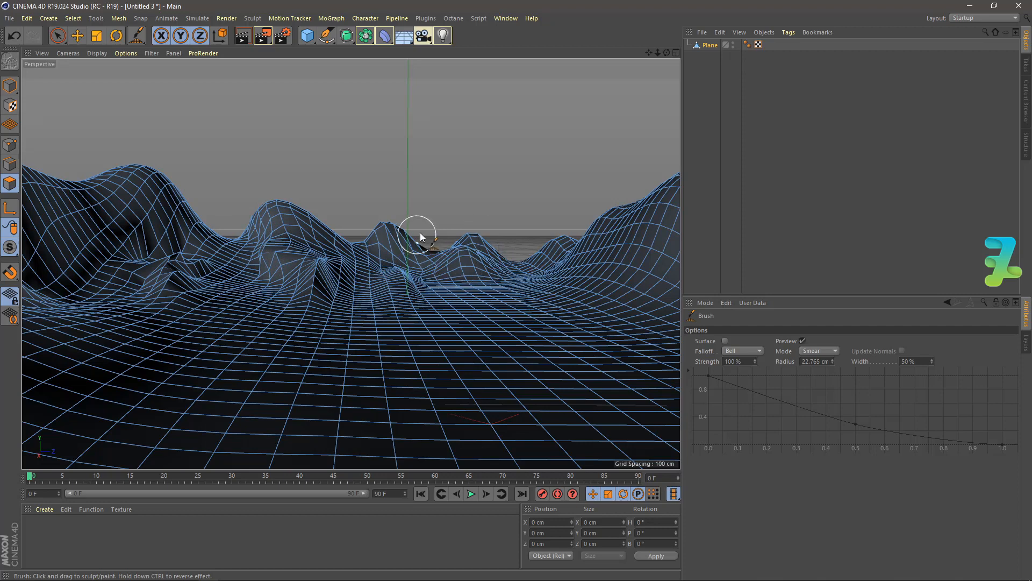
# Lock the 1280 x 720 output ratio in the render settings and add the Cel Renderer effect with outline and edges enabled.
pyautogui.click(285, 35)
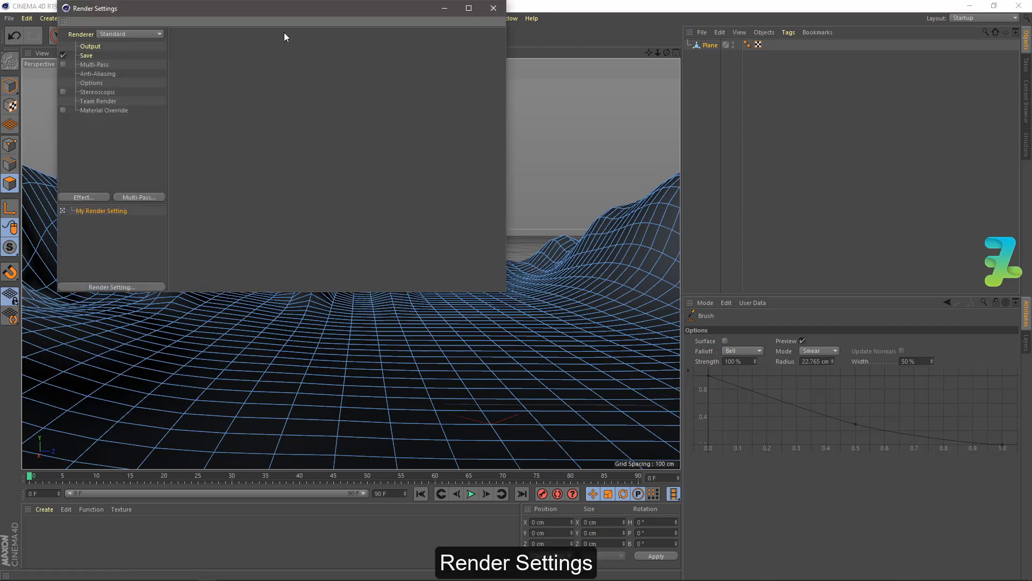
pyautogui.click(91, 47)
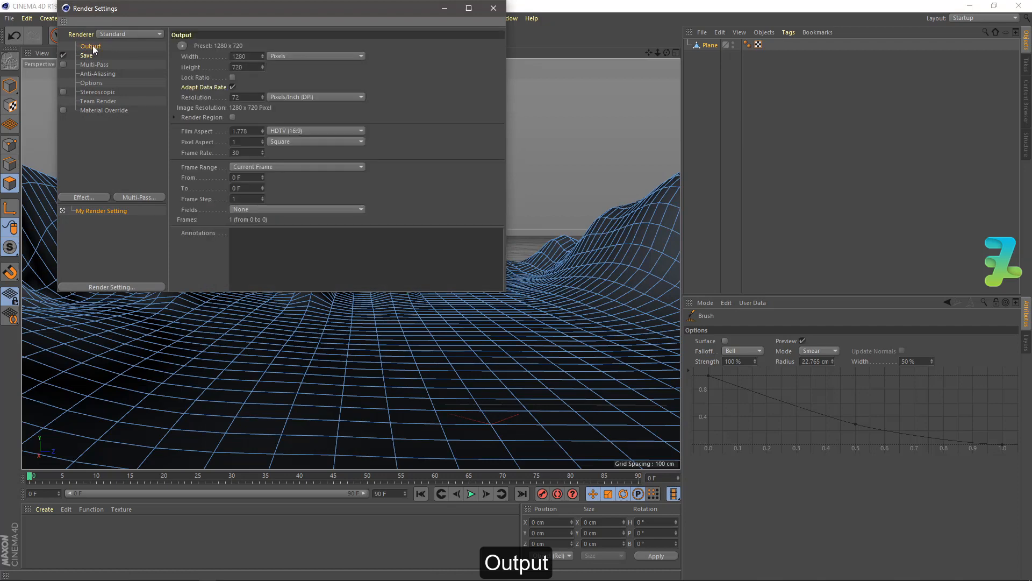
pyautogui.click(247, 66)
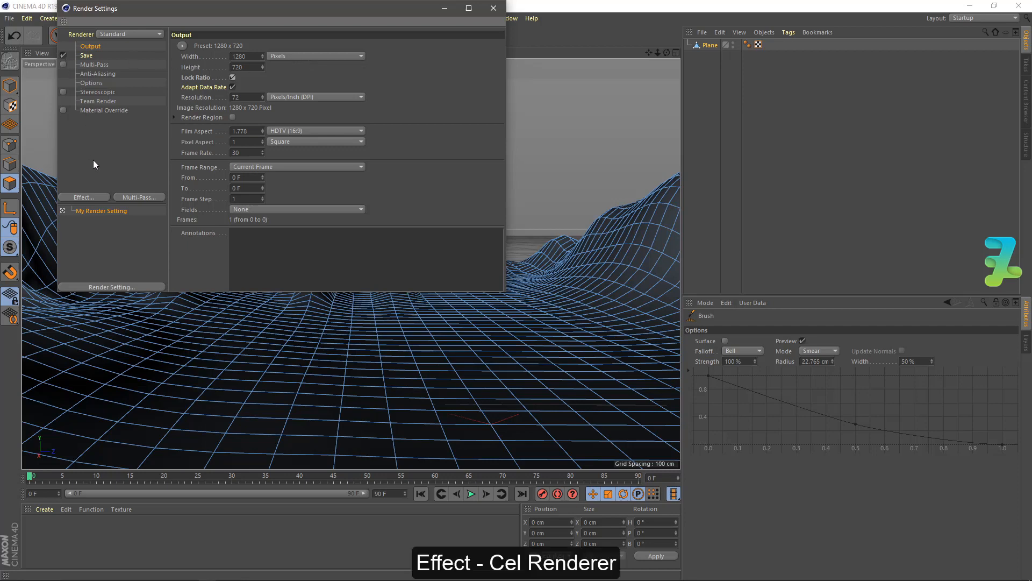
pyautogui.click(90, 198)
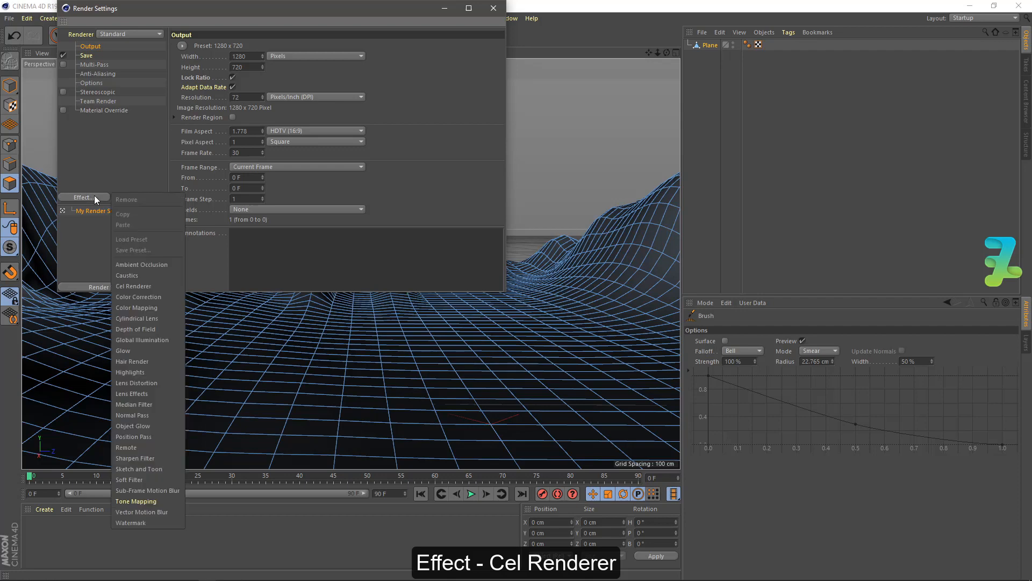
pyautogui.click(145, 286)
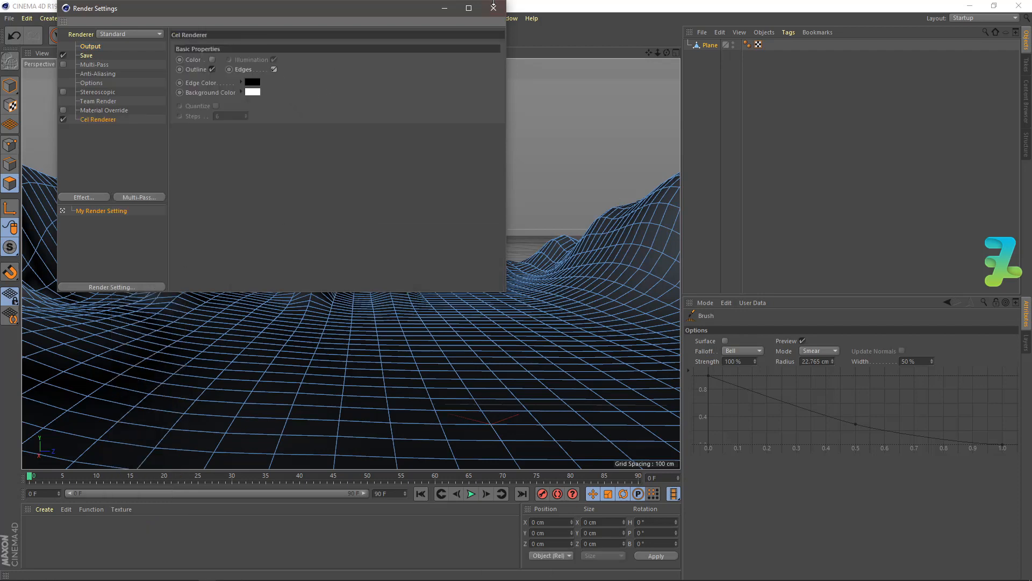
pyautogui.click(493, 9)
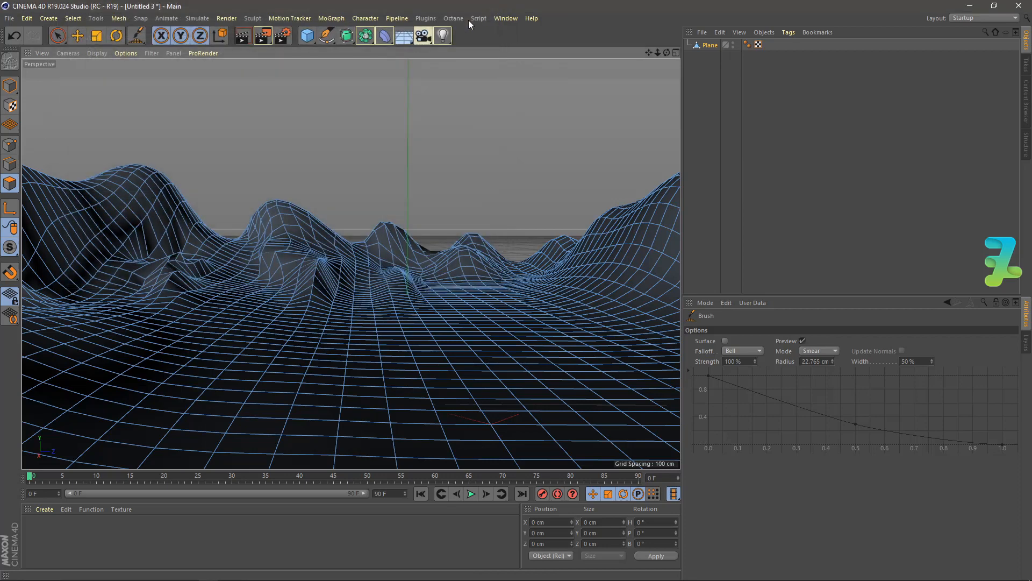
# Render the wireframe landscape to the Picture Viewer.
pyautogui.click(268, 36)
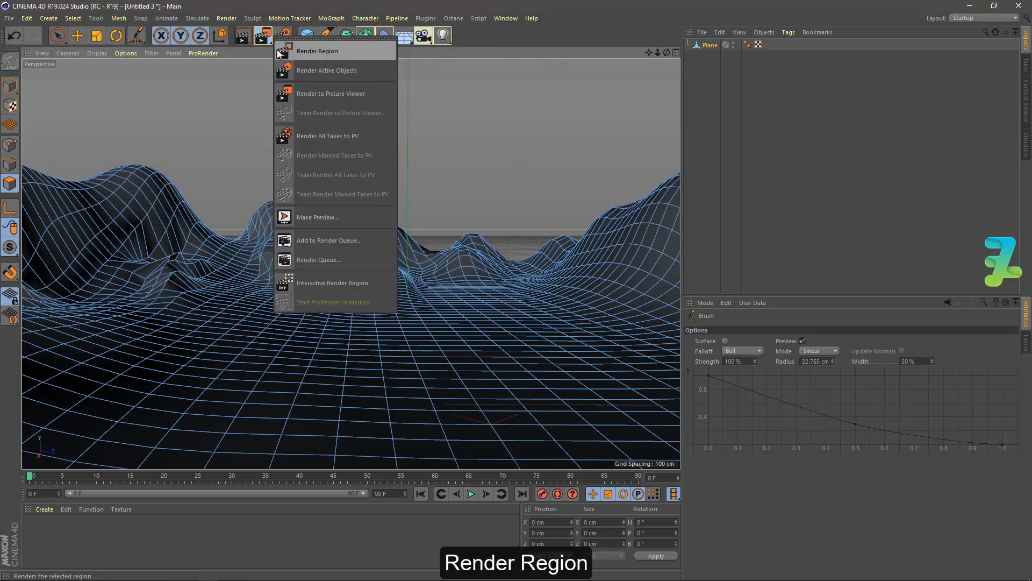
pyautogui.click(278, 53)
pyautogui.click(261, 40)
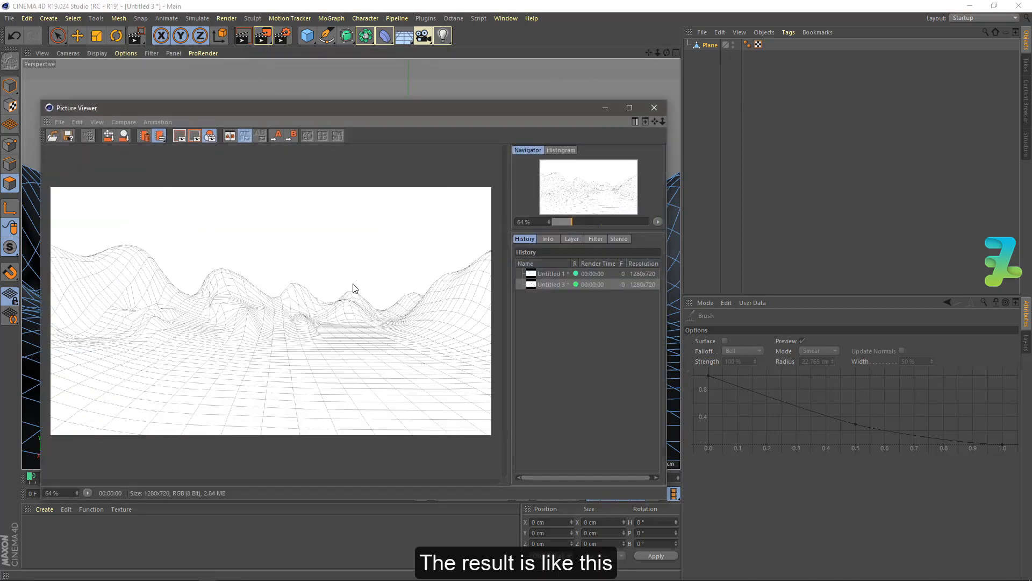
# Save the rendered still image in PSD format as sss in the Downloads folder.
pyautogui.click(59, 122)
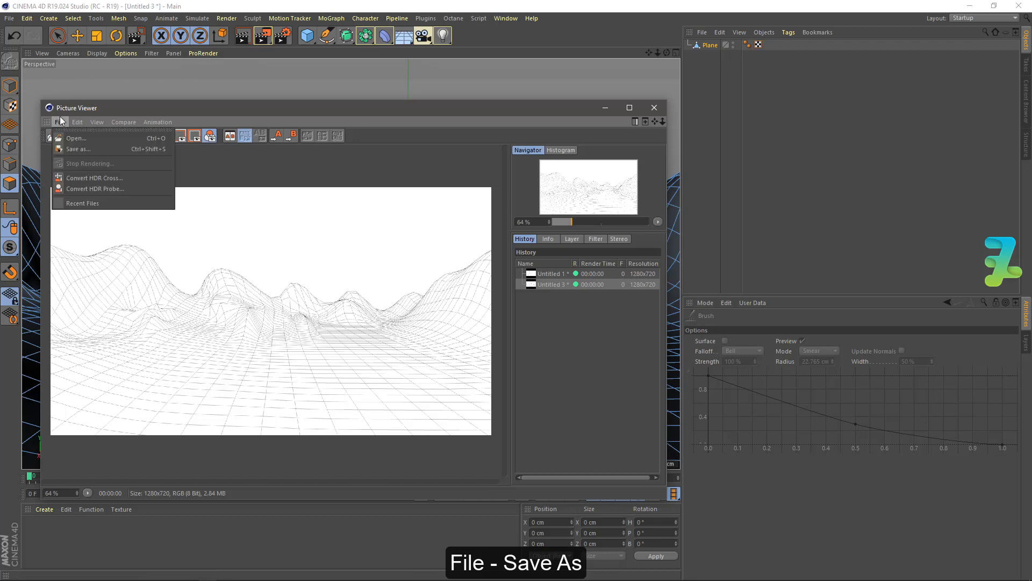
pyautogui.click(73, 149)
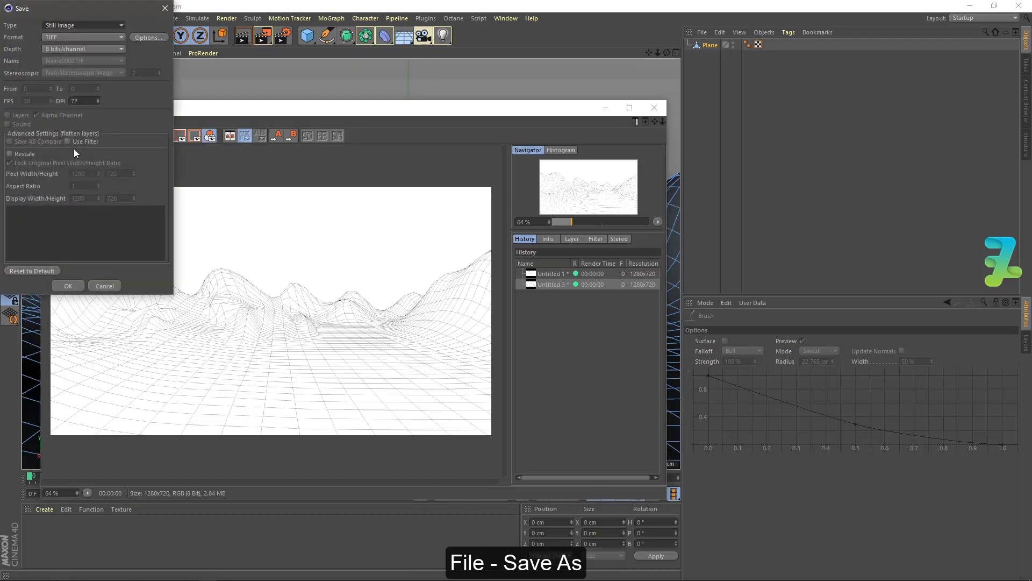
pyautogui.click(78, 36)
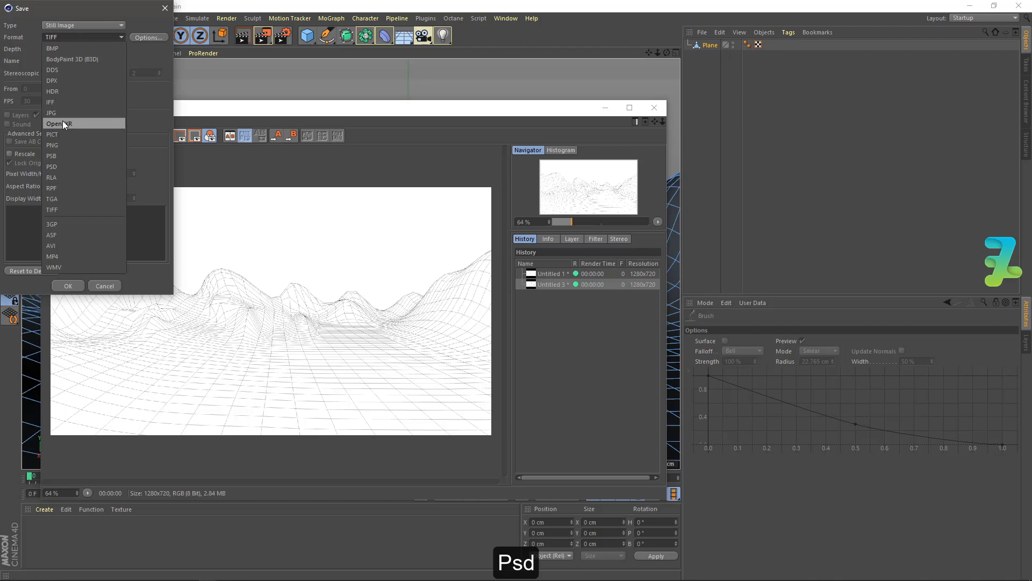
pyautogui.click(67, 165)
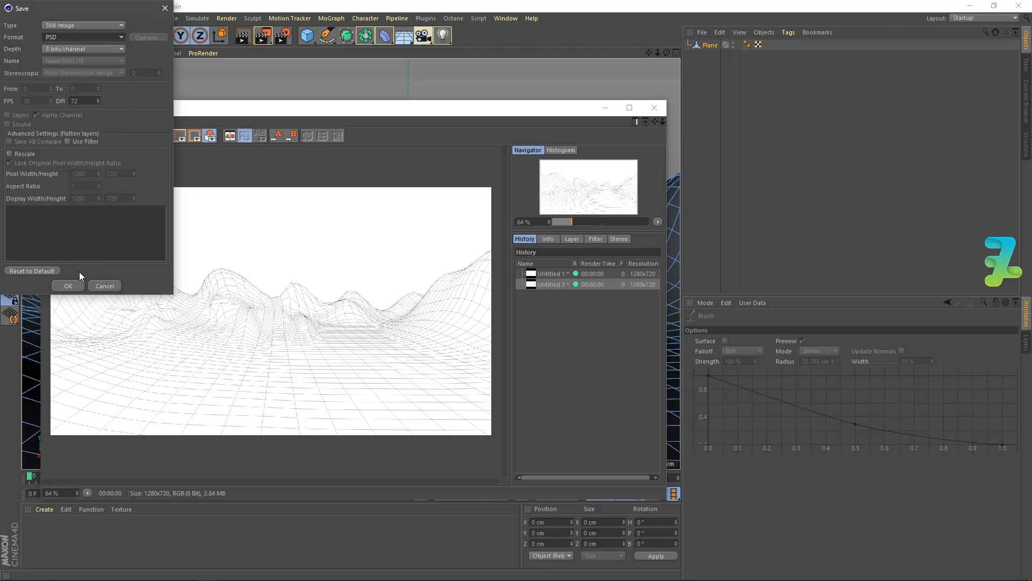
pyautogui.click(68, 286)
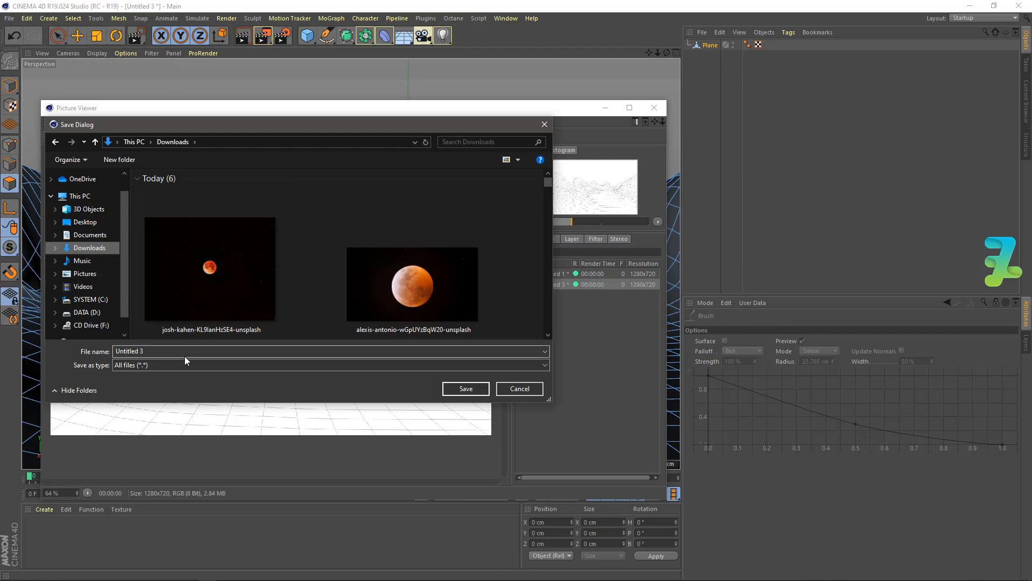
pyautogui.write('sss')
pyautogui.press('Return')
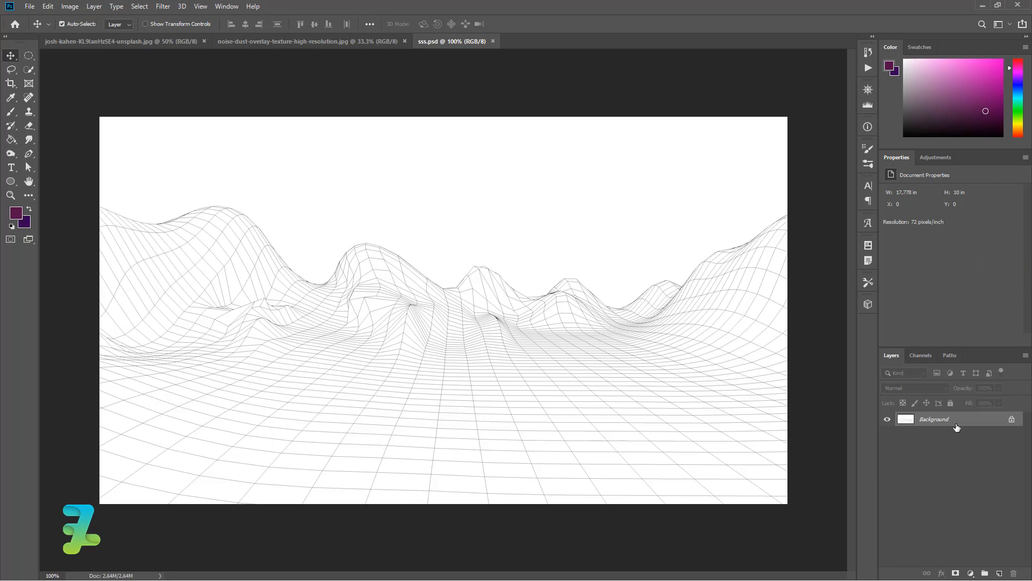
# Switch to Photoshop with sss.psd, duplicate the Background layer and hide the original.
pyautogui.hotkey('ctrl', 'j')
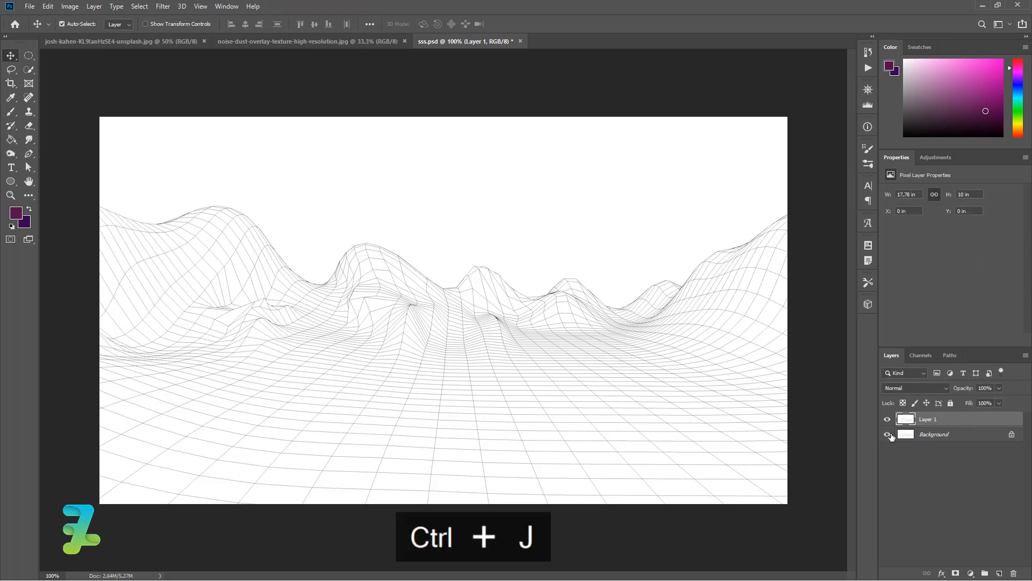
pyautogui.click(888, 435)
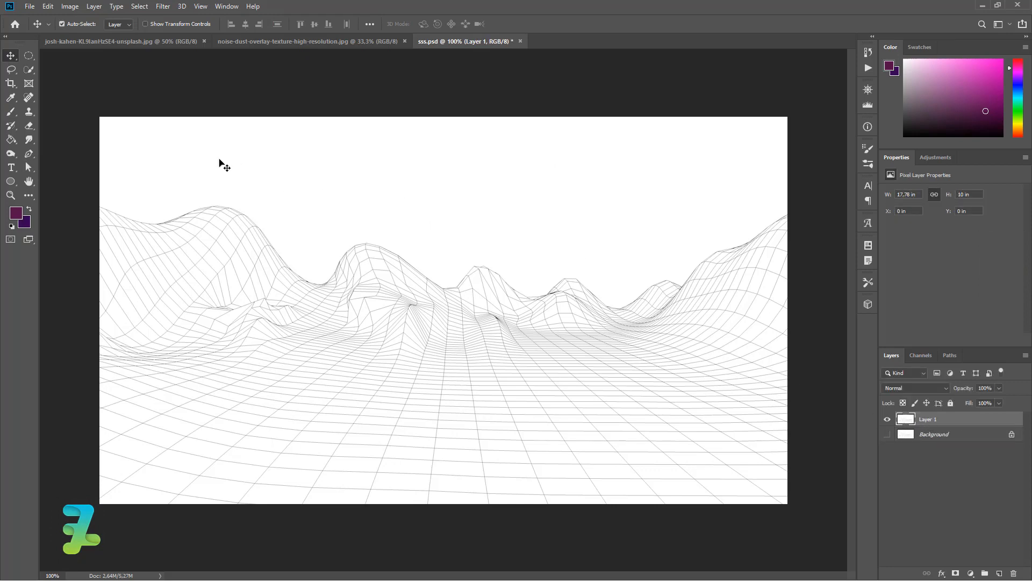
# Select the white areas by Color Range with fuzziness 80 and apply the selection to Layer 1 as an inverted layer mask.
pyautogui.click(139, 6)
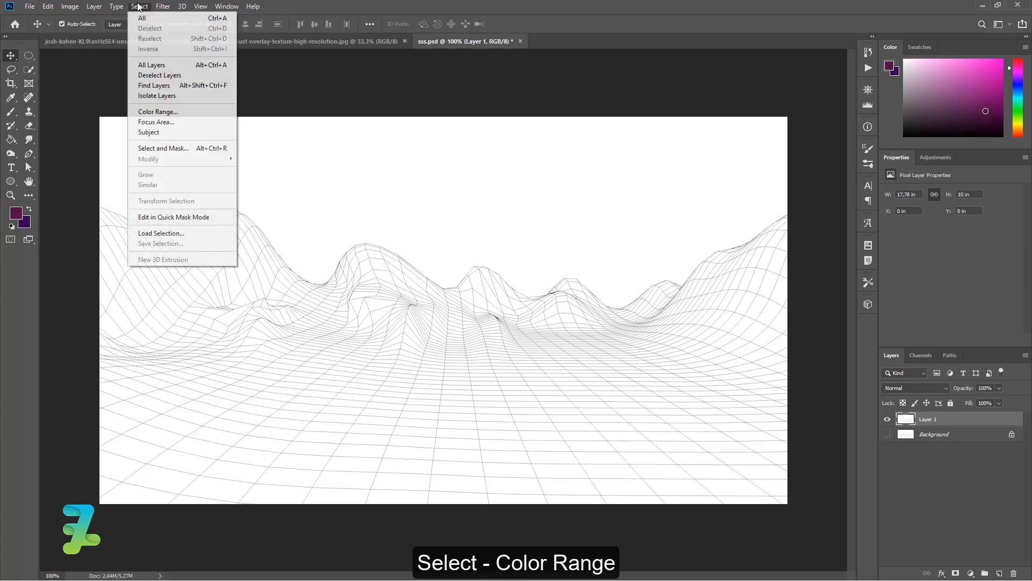
pyautogui.click(163, 112)
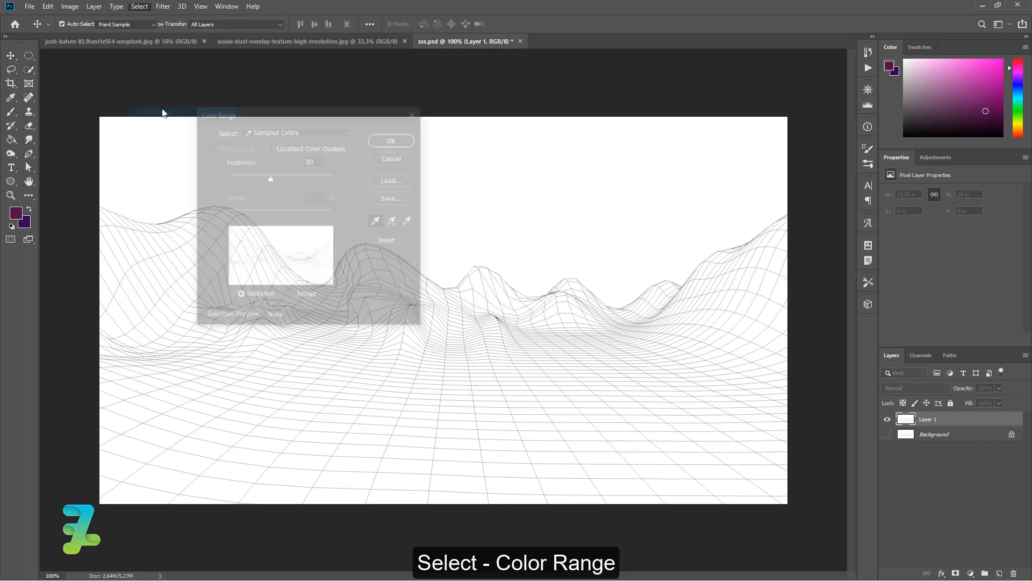
pyautogui.click(509, 184)
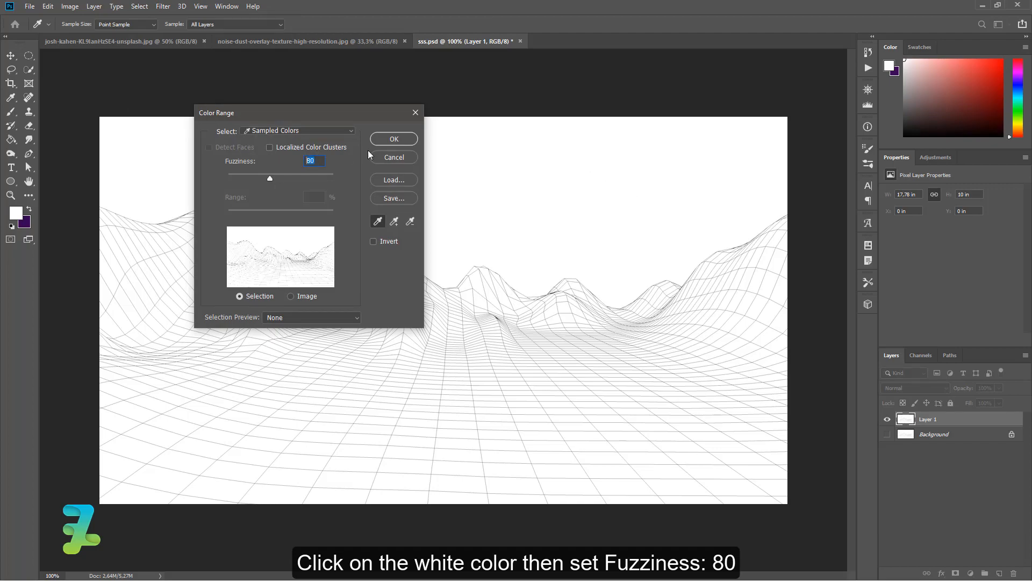
pyautogui.click(394, 138)
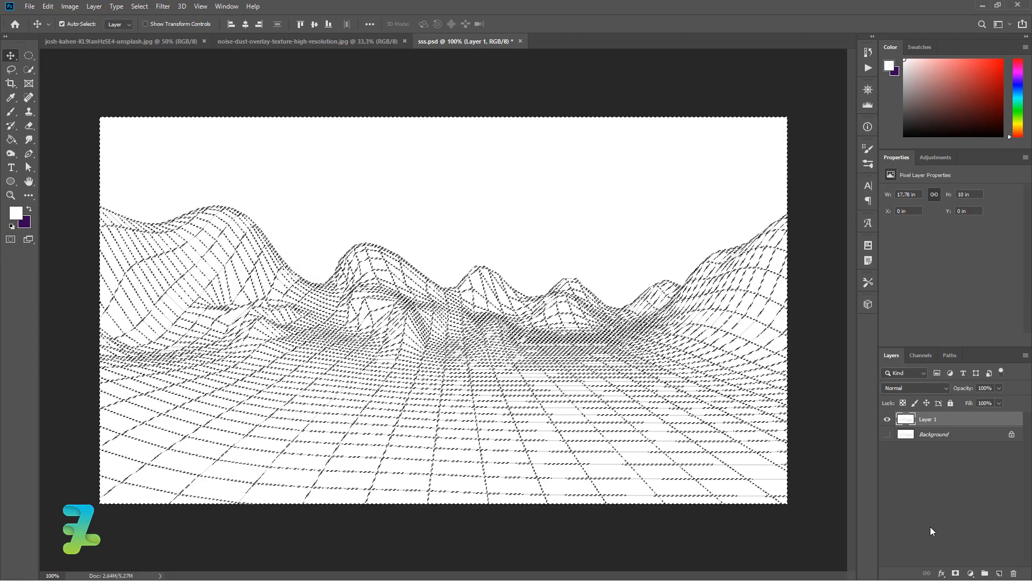
pyautogui.click(955, 573)
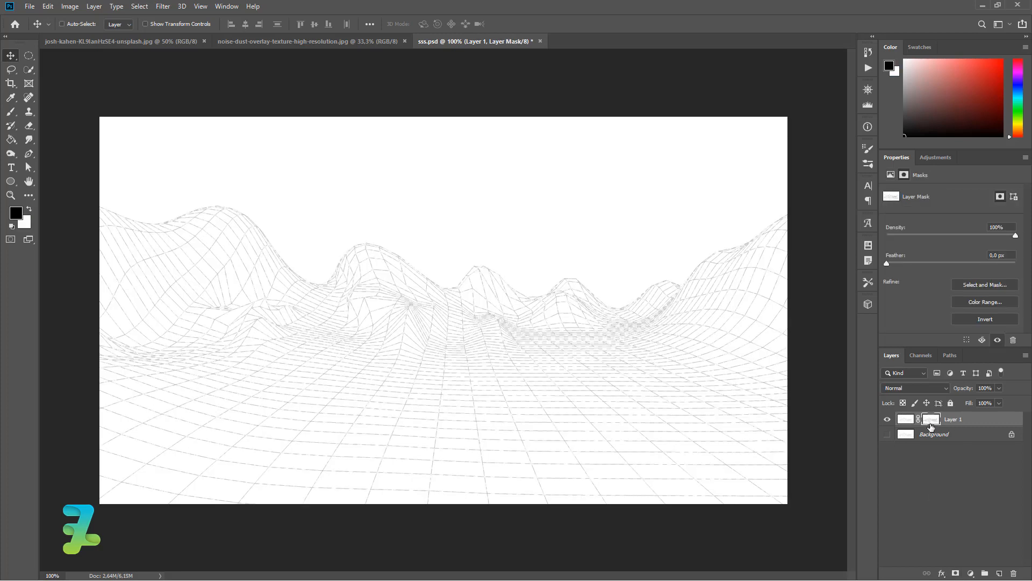
pyautogui.hotkey('ctrl', 'i')
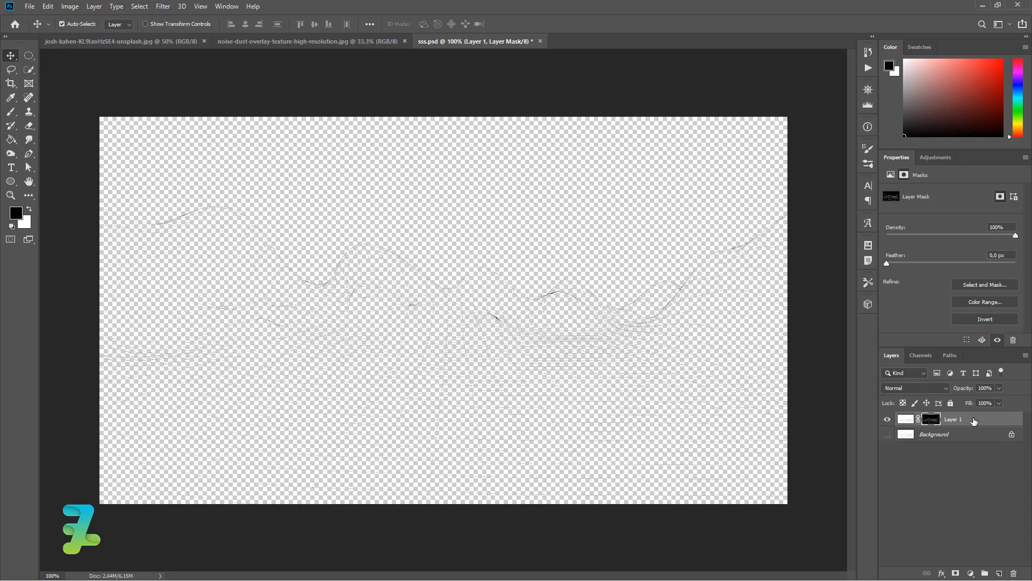
# Duplicate the masked line layer and invert the mask of the lower Layer 1.
pyautogui.hotkey('ctrl', 'j')
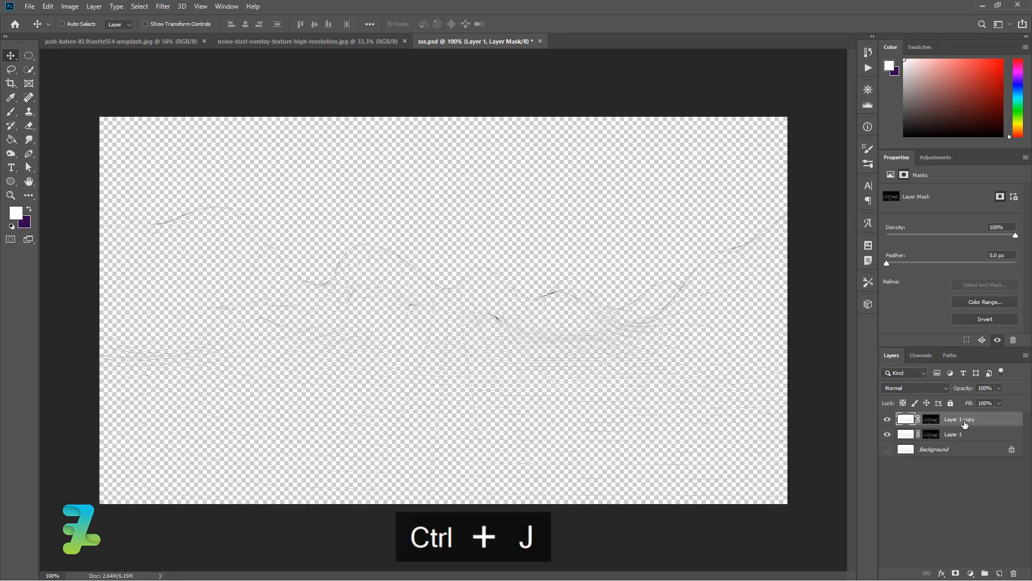
pyautogui.click(936, 437)
pyautogui.press('ctrl')
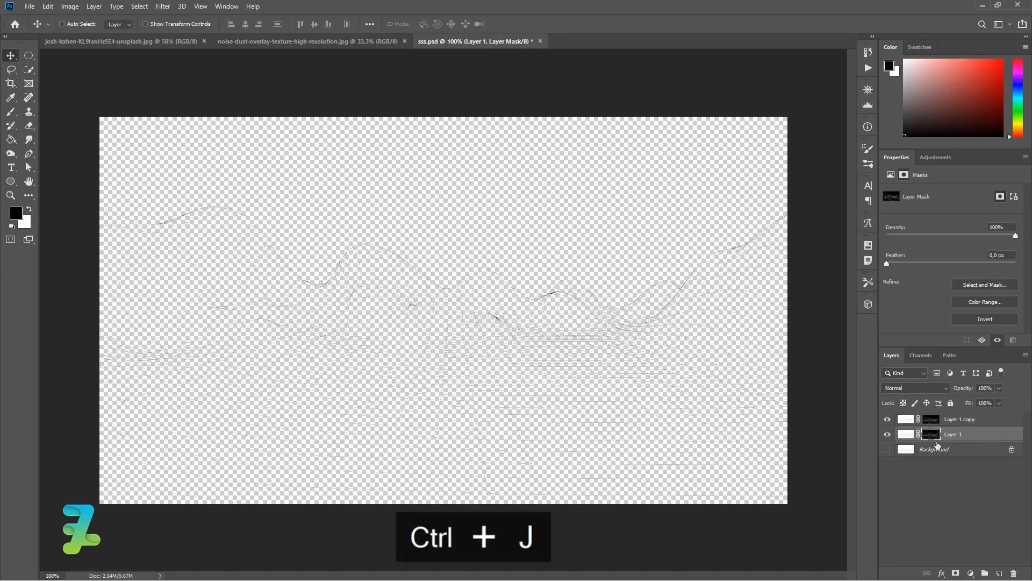
pyautogui.hotkey('ctrl', 'i')
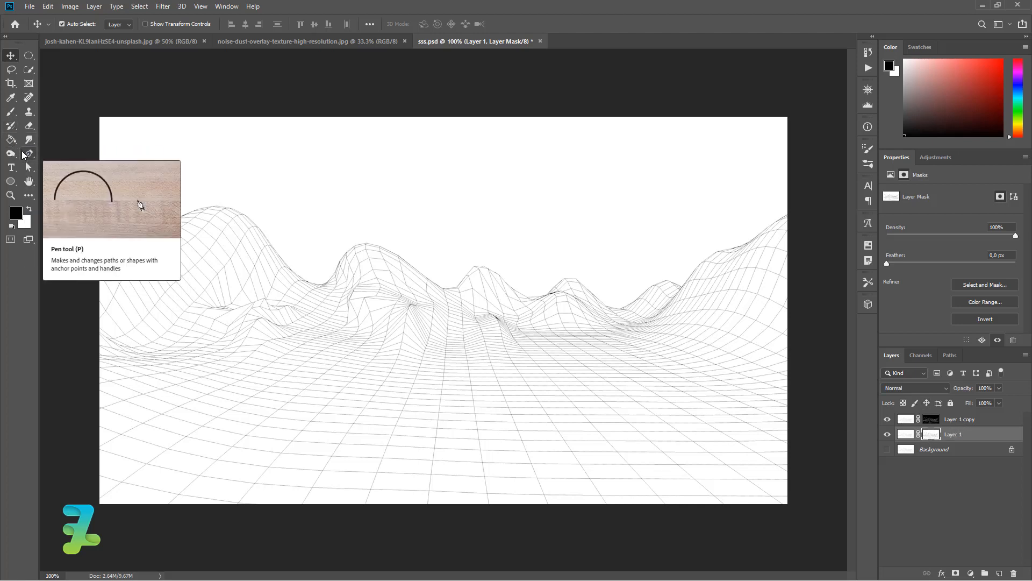
# Set the Brush tool to 100% hardness and paint out the upper part of the white sky on Layer 1's mask in black.
pyautogui.click(10, 112)
pyautogui.click(78, 24)
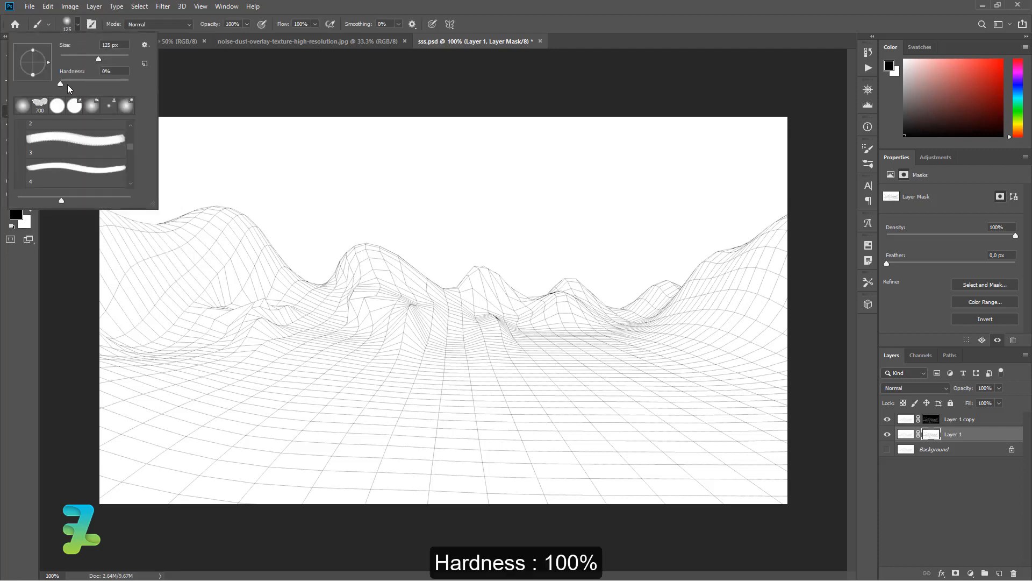
pyautogui.click(78, 25)
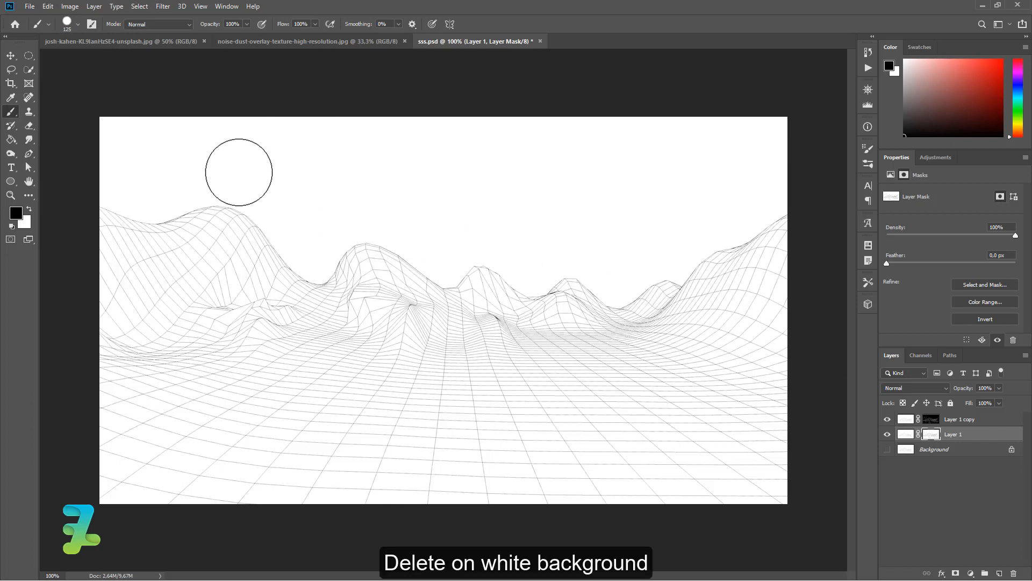
pyautogui.moveTo(265, 176)
pyautogui.mouseDown()
pyautogui.moveTo(162, 141)
pyautogui.moveTo(358, 133)
pyautogui.moveTo(350, 97)
pyautogui.moveTo(51, 91)
pyautogui.moveTo(739, 121)
pyautogui.moveTo(548, 155)
pyautogui.moveTo(541, 181)
pyautogui.moveTo(512, 184)
pyautogui.moveTo(2, 138)
pyautogui.mouseUp()
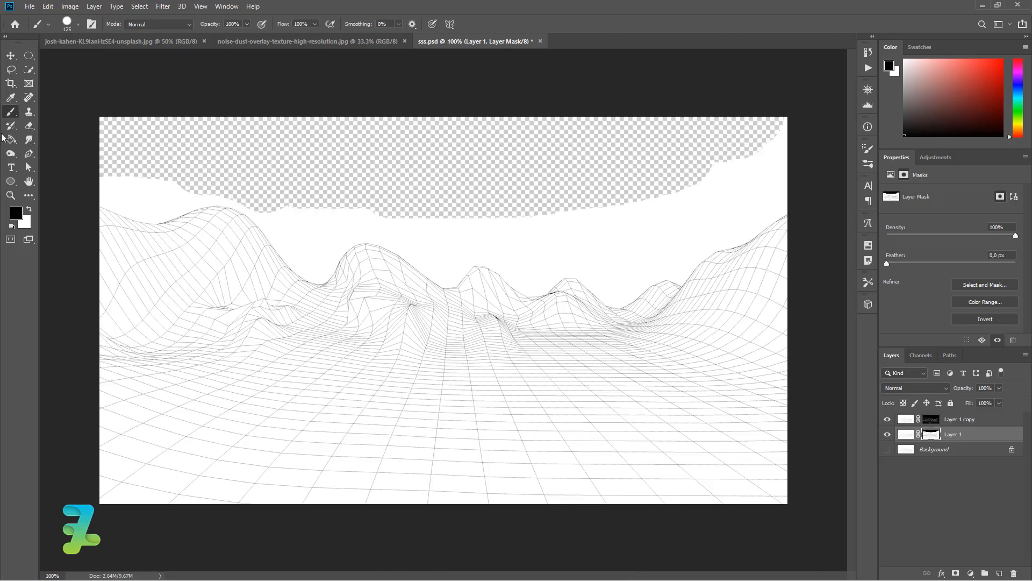
# Mask out the white strip above the dip before the first hill, near the image's left edge.
pyautogui.hotkey('ctrl', '=')
pyautogui.hotkey('ctrl', '=')
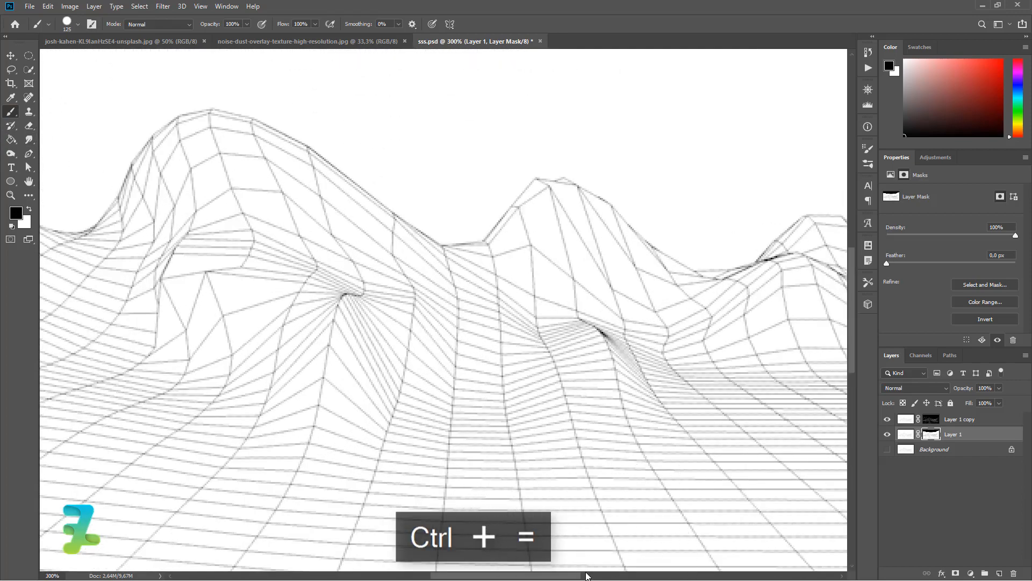
pyautogui.moveTo(530, 576); pyautogui.dragTo(355, 576)
pyautogui.scroll(4, 524, 284)
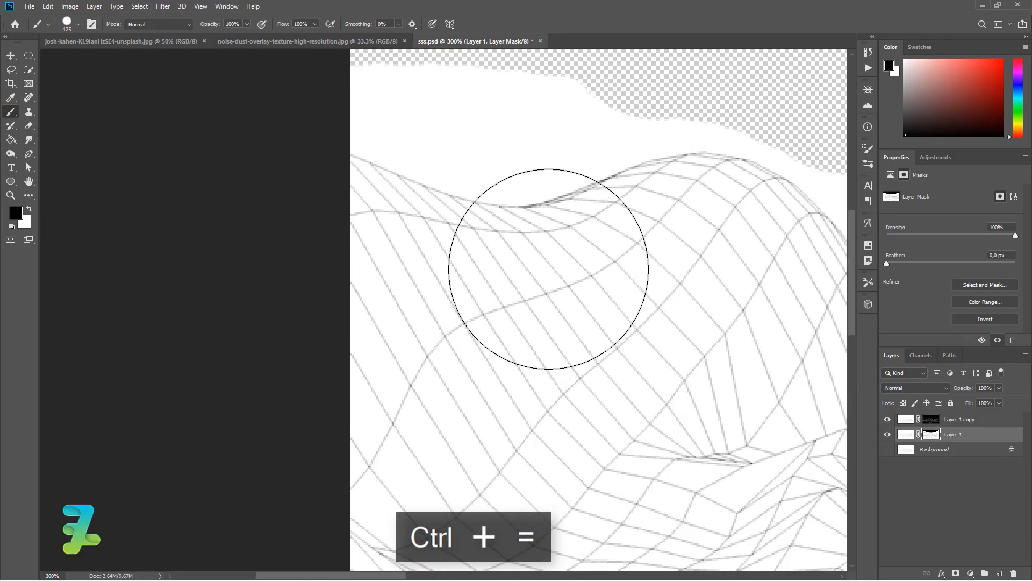
pyautogui.scroll(3, 549, 268)
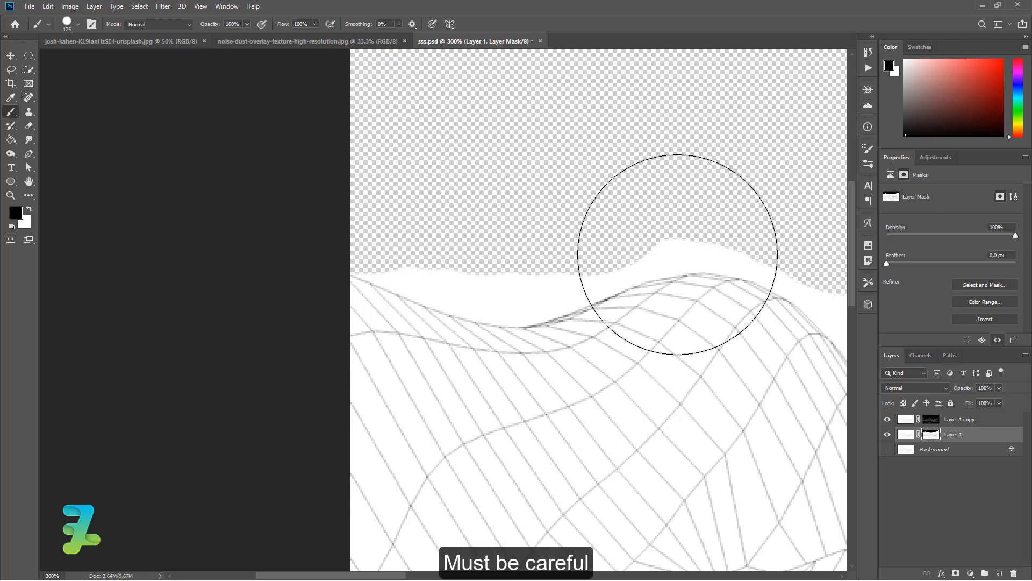
pyautogui.keyDown('ctrl'); pyautogui.click(926, 426); pyautogui.keyUp('ctrl')
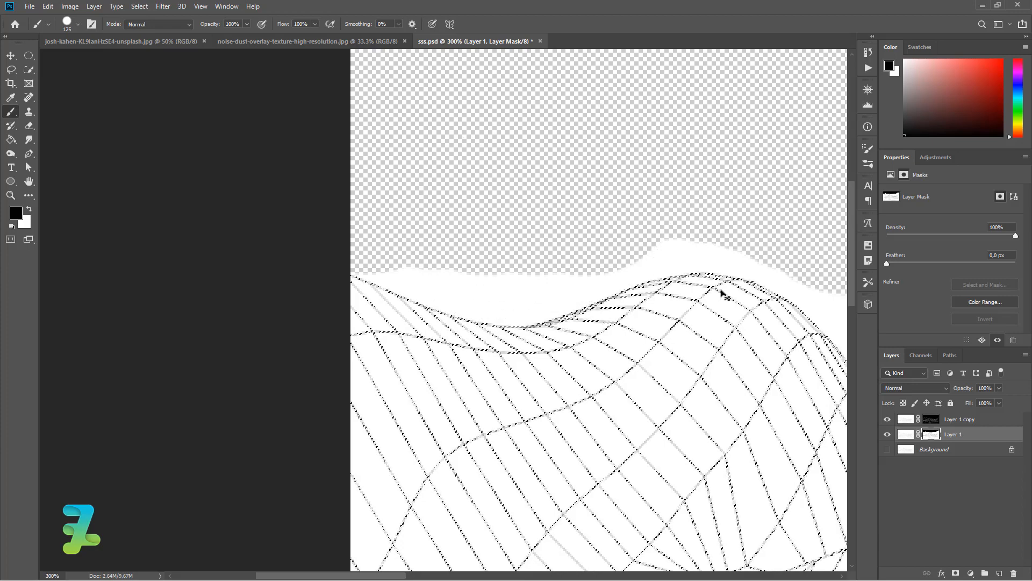
pyautogui.hotkey('ctrl', 'd')
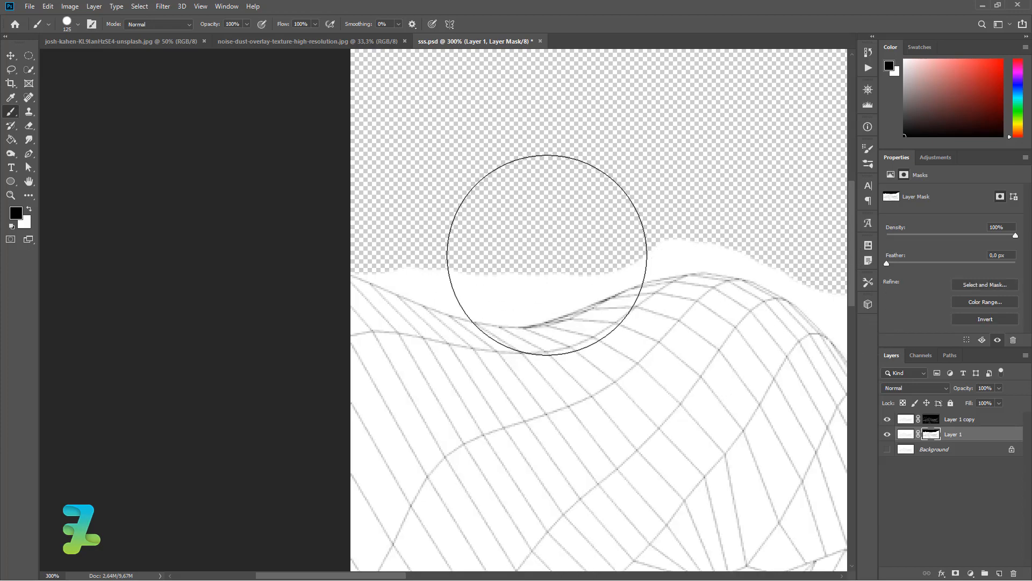
pyautogui.click(476, 220)
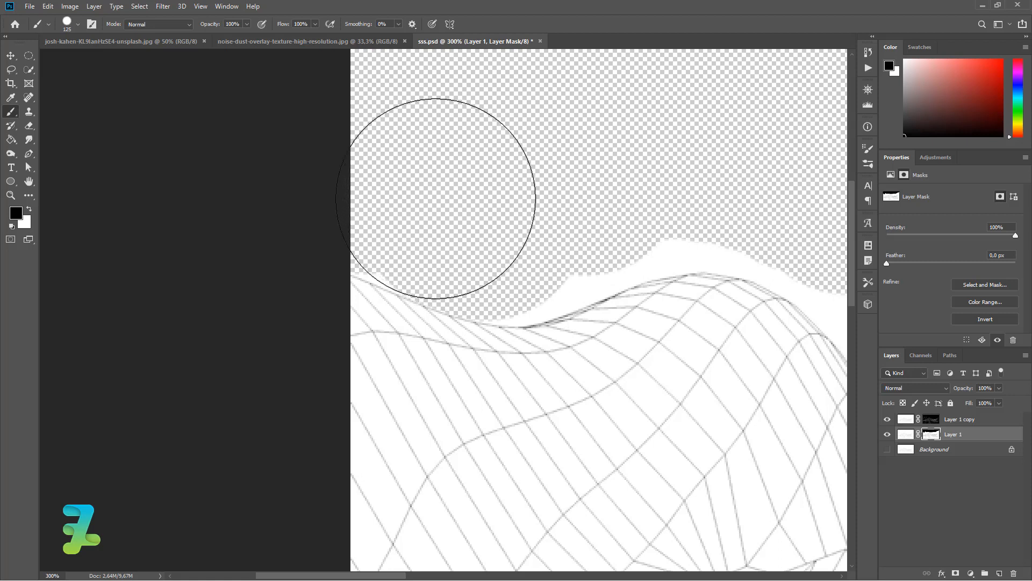
# Reduce the brush to 70 px and mask out the remaining white along the first hill's crest.
pyautogui.press('[')
pyautogui.press('[')
pyautogui.press('[')
pyautogui.press('[')
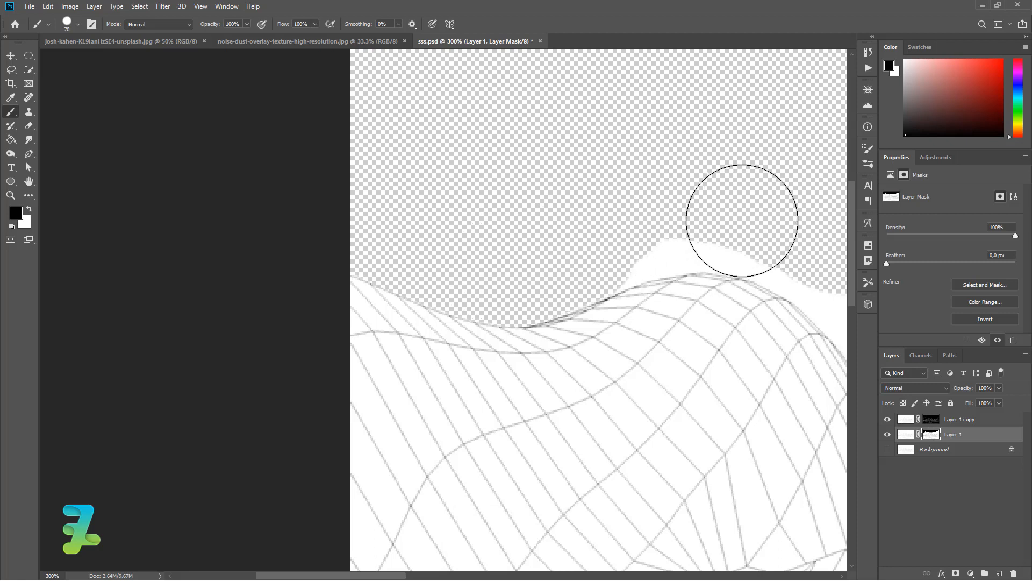
pyautogui.moveTo(741, 221)
pyautogui.mouseDown()
pyautogui.moveTo(699, 205)
pyautogui.moveTo(606, 203)
pyautogui.moveTo(659, 222)
pyautogui.moveTo(609, 238)
pyautogui.mouseUp()
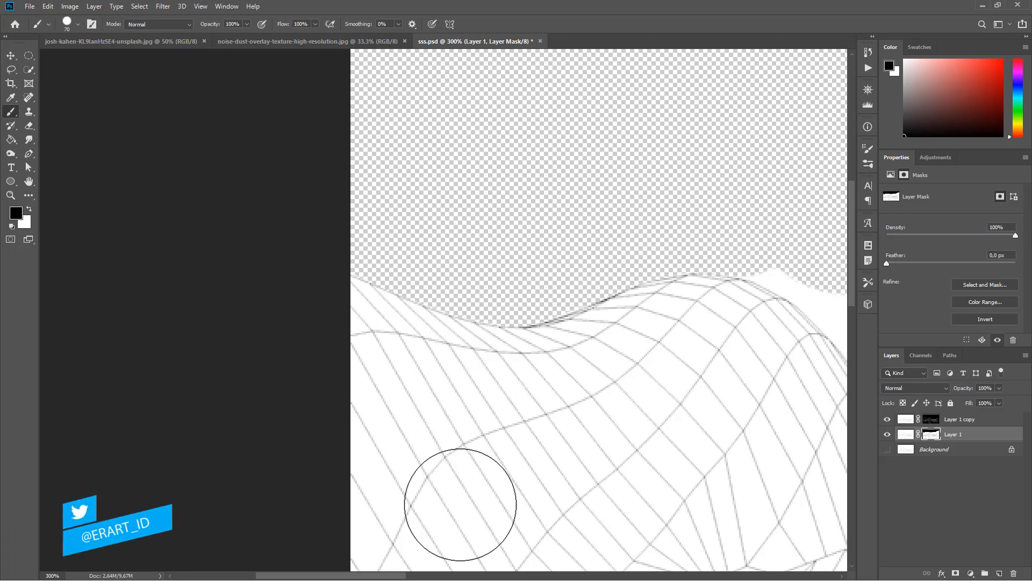
# Mask out the white down the first hill's right slope and in the valley before the second peak.
pyautogui.moveTo(381, 576); pyautogui.dragTo(451, 577)
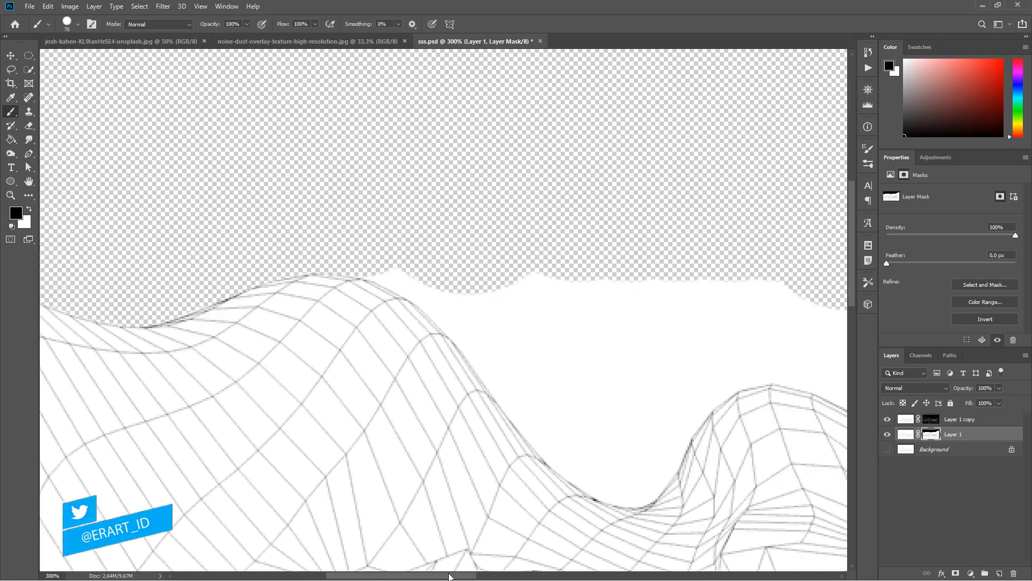
pyautogui.moveTo(651, 410); pyautogui.dragTo(588, 329)
pyautogui.hotkey('ctrl', 'z')
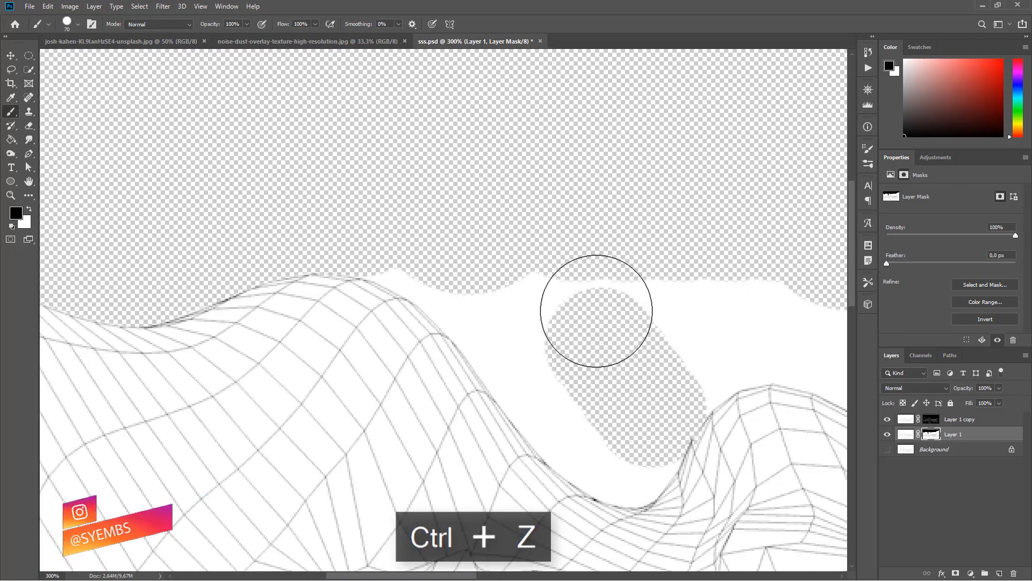
pyautogui.moveTo(641, 402)
pyautogui.mouseDown()
pyautogui.moveTo(468, 231)
pyautogui.moveTo(417, 231)
pyautogui.mouseUp()
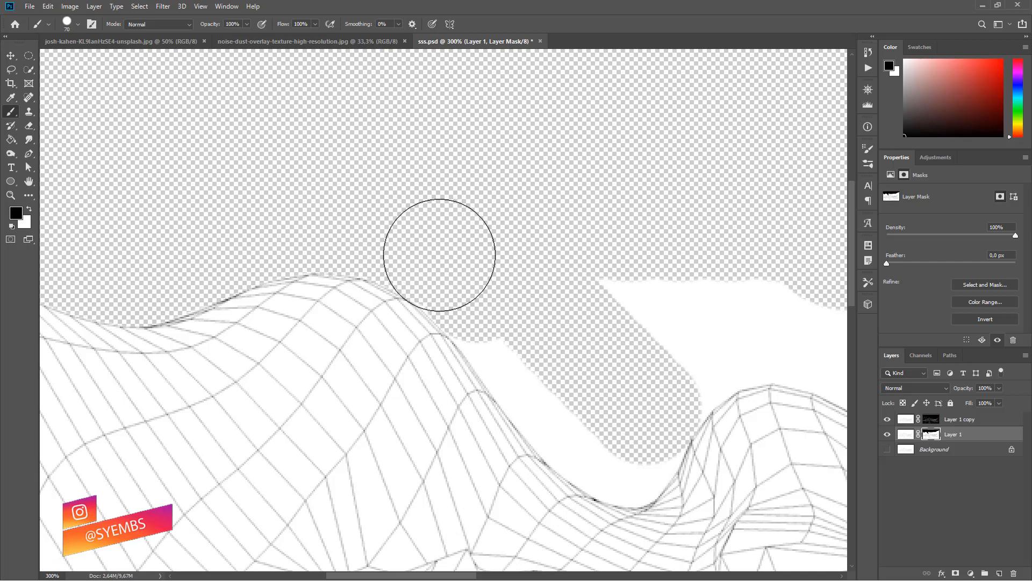
pyautogui.moveTo(559, 392); pyautogui.dragTo(507, 316)
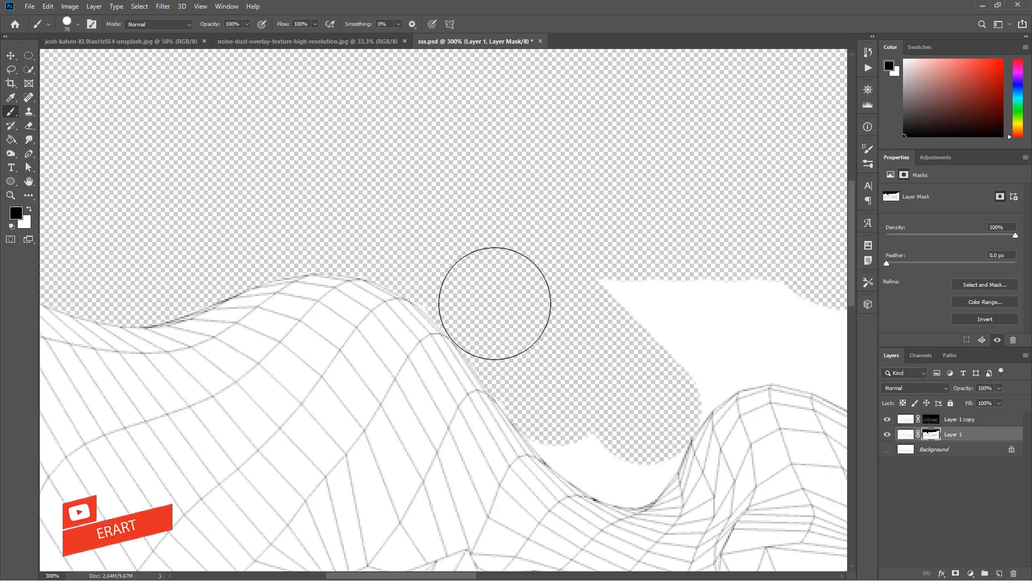
pyautogui.moveTo(565, 385)
pyautogui.mouseDown()
pyautogui.moveTo(627, 452)
pyautogui.moveTo(626, 389)
pyautogui.moveTo(661, 390)
pyautogui.moveTo(693, 352)
pyautogui.moveTo(719, 343)
pyautogui.moveTo(689, 359)
pyautogui.moveTo(727, 319)
pyautogui.moveTo(530, 294)
pyautogui.mouseUp()
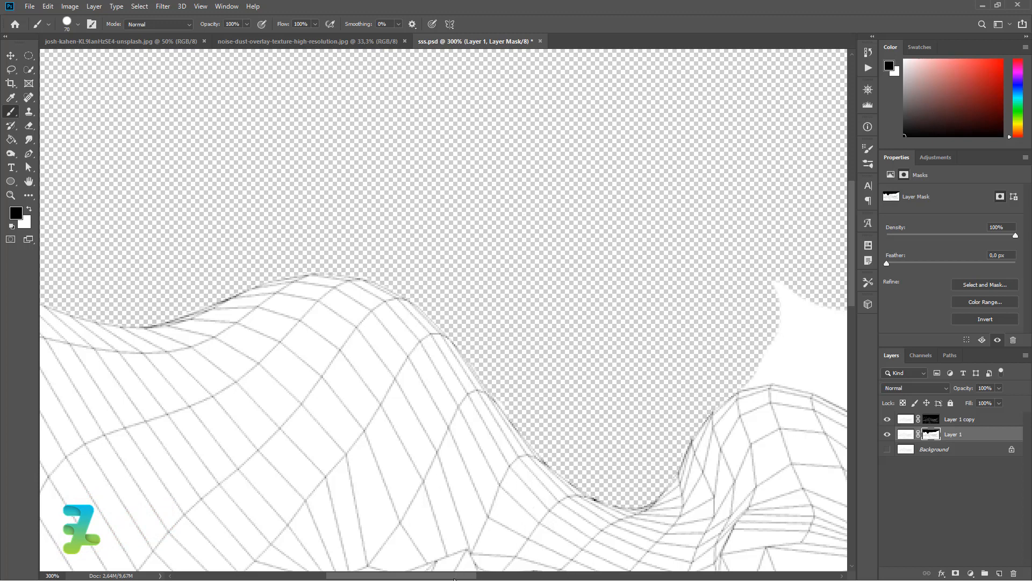
# Mask out the white above the second peak and in the gap before the third, shrinking the brush for the edges.
pyautogui.moveTo(456, 575); pyautogui.dragTo(554, 576)
pyautogui.moveTo(474, 450)
pyautogui.mouseDown()
pyautogui.moveTo(333, 319)
pyautogui.moveTo(447, 405)
pyautogui.moveTo(459, 441)
pyautogui.moveTo(335, 350)
pyautogui.moveTo(250, 319)
pyautogui.moveTo(366, 370)
pyautogui.moveTo(300, 341)
pyautogui.moveTo(205, 350)
pyautogui.mouseUp()
pyautogui.moveTo(679, 336); pyautogui.dragTo(435, 334)
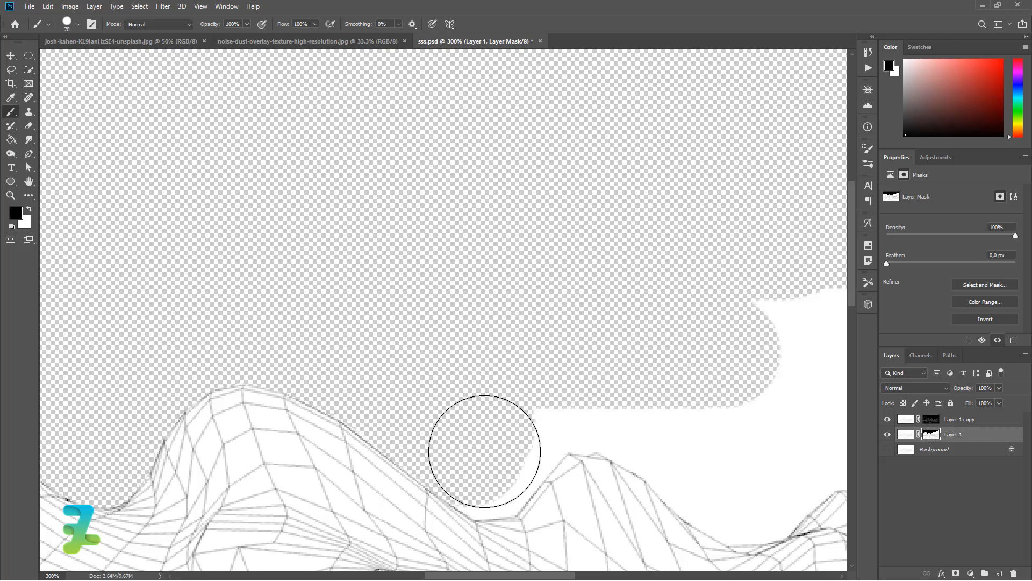
pyautogui.press('[')
pyautogui.press('[')
pyautogui.moveTo(480, 465)
pyautogui.mouseDown()
pyautogui.moveTo(482, 479)
pyautogui.moveTo(498, 479)
pyautogui.moveTo(531, 441)
pyautogui.moveTo(665, 376)
pyautogui.mouseUp()
# Enlarge the brush and mask out the white sky above the third and fourth peaks.
pyautogui.moveTo(518, 576); pyautogui.dragTo(606, 576)
pyautogui.scroll(-4, 509, 434)
pyautogui.press(']')
pyautogui.press(']')
pyautogui.press(']')
pyautogui.press(']')
pyautogui.moveTo(715, 189)
pyautogui.mouseDown()
pyautogui.moveTo(224, 292)
pyautogui.moveTo(226, 350)
pyautogui.moveTo(173, 313)
pyautogui.moveTo(186, 318)
pyautogui.moveTo(111, 292)
pyautogui.moveTo(265, 361)
pyautogui.moveTo(242, 376)
pyautogui.moveTo(265, 368)
pyautogui.moveTo(268, 408)
pyautogui.moveTo(436, 325)
pyautogui.moveTo(494, 322)
pyautogui.mouseUp()
# With a smaller brush, mask out the white in the valley after the fourth peak and above the small peak beside it.
pyautogui.press('[')
pyautogui.press('[')
pyautogui.press('[')
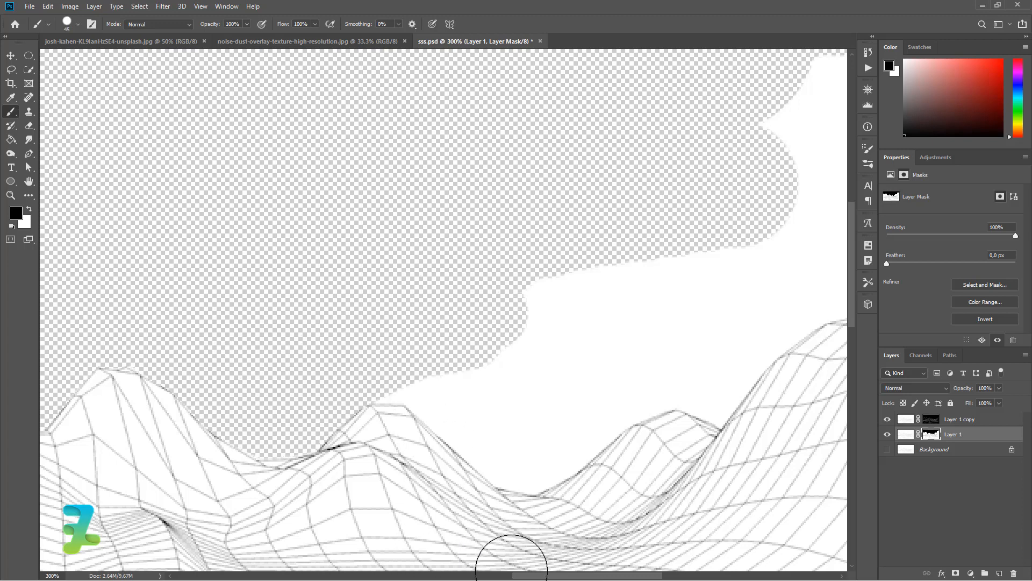
pyautogui.moveTo(526, 575); pyautogui.dragTo(566, 576)
pyautogui.moveTo(422, 260)
pyautogui.mouseDown()
pyautogui.moveTo(308, 441)
pyautogui.moveTo(317, 457)
pyautogui.moveTo(298, 456)
pyautogui.moveTo(191, 343)
pyautogui.moveTo(166, 367)
pyautogui.moveTo(207, 373)
pyautogui.moveTo(269, 429)
pyautogui.moveTo(282, 421)
pyautogui.moveTo(339, 267)
pyautogui.moveTo(350, 334)
pyautogui.moveTo(591, 241)
pyautogui.moveTo(421, 370)
pyautogui.moveTo(385, 343)
pyautogui.moveTo(383, 403)
pyautogui.moveTo(341, 442)
pyautogui.mouseUp()
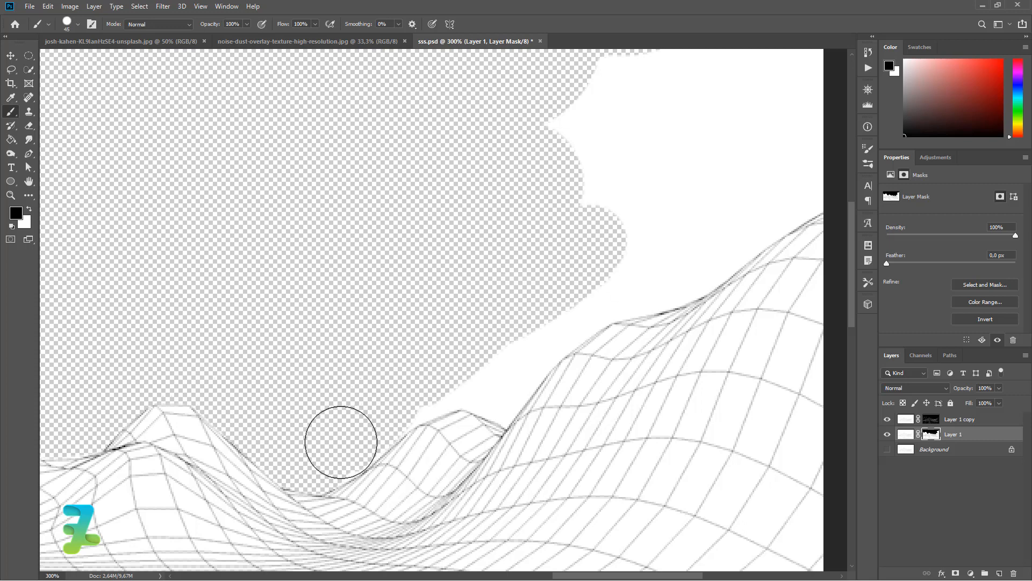
pyautogui.moveTo(454, 376); pyautogui.dragTo(412, 387)
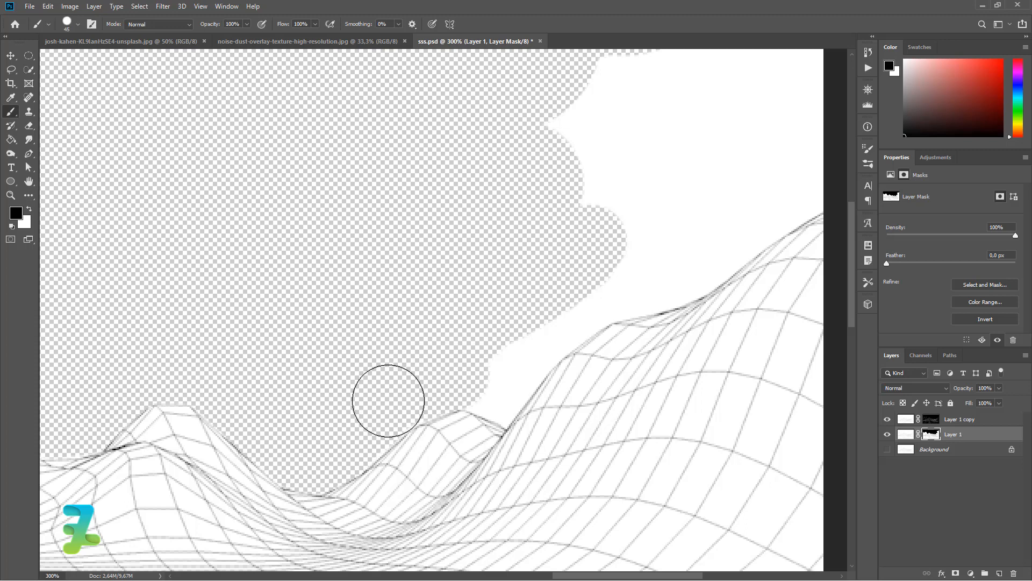
# Mask out the white sky above the large mountain at the image's right edge, following its ridge.
pyautogui.moveTo(578, 576); pyautogui.dragTo(614, 575)
pyautogui.scroll(4, 516, 410)
pyautogui.moveTo(622, 146)
pyautogui.mouseDown()
pyautogui.moveTo(595, 343)
pyautogui.moveTo(593, 180)
pyautogui.moveTo(490, 283)
pyautogui.moveTo(542, 299)
pyautogui.moveTo(437, 341)
pyautogui.mouseUp()
pyautogui.scroll(-3, 574, 232)
pyautogui.moveTo(608, 224)
pyautogui.mouseDown()
pyautogui.moveTo(465, 316)
pyautogui.moveTo(475, 316)
pyautogui.moveTo(383, 323)
pyautogui.mouseUp()
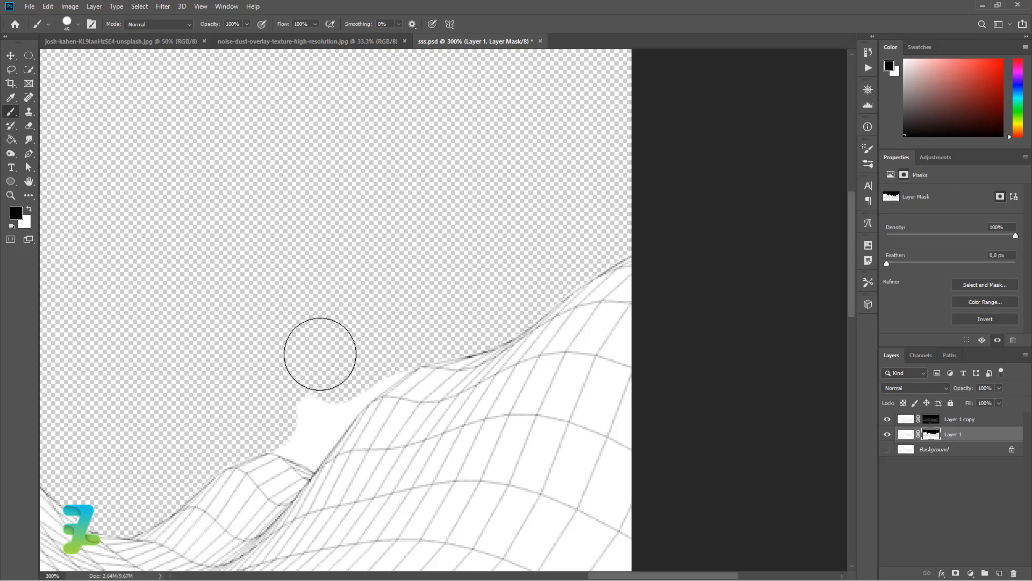
# Shrink the brush and clear the leftover white in the notch between the small peak and the rightmost mountain.
pyautogui.press('[')
pyautogui.press('[')
pyautogui.press('[')
pyautogui.moveTo(391, 362)
pyautogui.mouseDown()
pyautogui.moveTo(315, 431)
pyautogui.moveTo(290, 399)
pyautogui.moveTo(289, 436)
pyautogui.mouseUp()
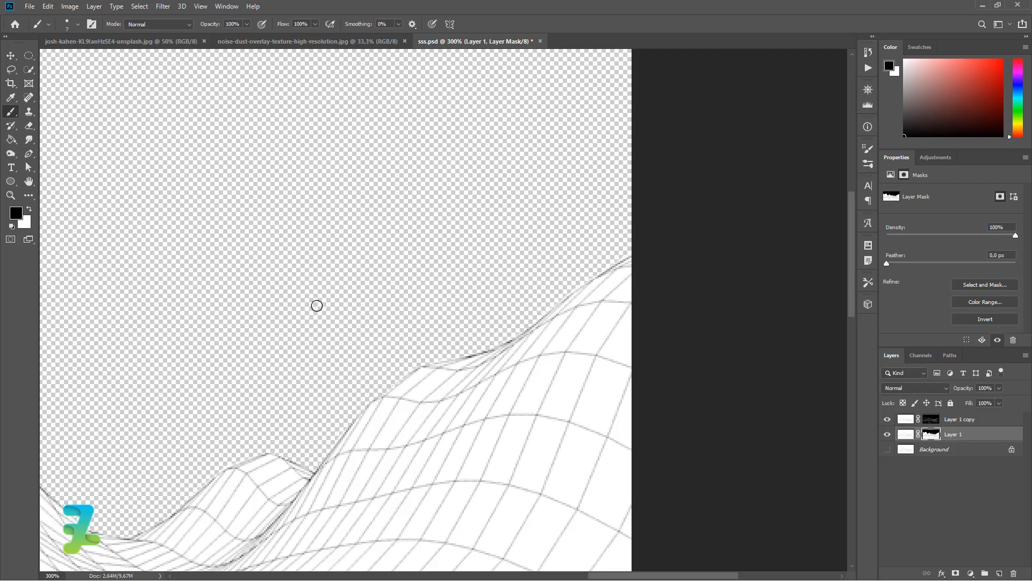
# Examine the whole masked terrain against the transparent sky at 100% zoom.
pyautogui.hotkey('ctrl', '-')
pyautogui.hotkey('ctrl', '-')
pyautogui.hotkey('ctrl', '-')
pyautogui.hotkey('ctrl', '-')
pyautogui.hotkey('ctrl', '-')
pyautogui.hotkey('ctrl', '=')
pyautogui.hotkey('ctrl', '=')
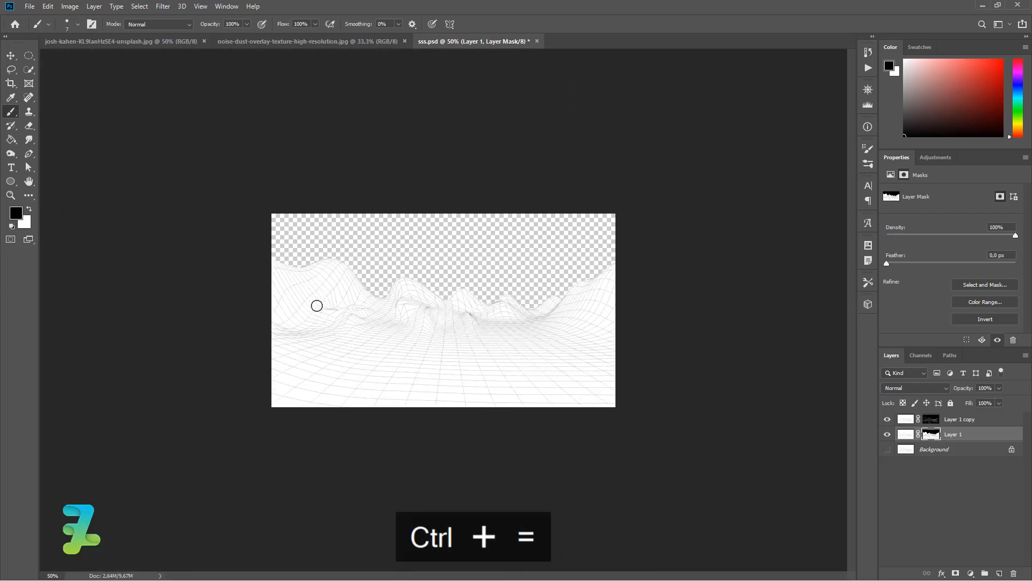
pyautogui.hotkey('ctrl', '=')
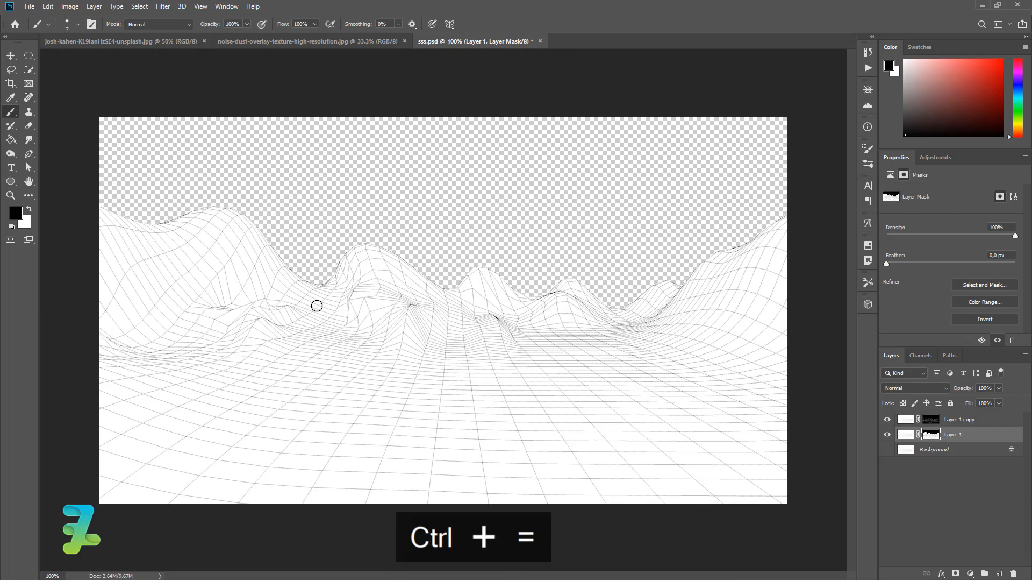
# Resize the brush to 125 px.
pyautogui.press(']')
pyautogui.press(']')
pyautogui.press(']')
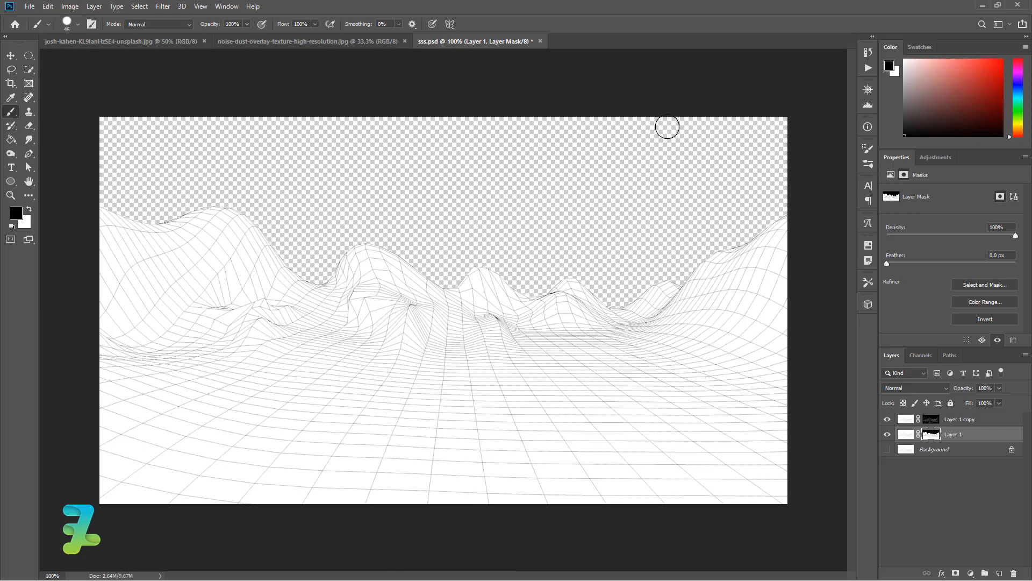
pyautogui.press(']')
pyautogui.press(']')
pyautogui.press(']')
pyautogui.press(']')
pyautogui.press(']')
pyautogui.press(']')
pyautogui.press(']')
pyautogui.press(']')
pyautogui.press(']')
pyautogui.press(']')
pyautogui.press(']')
pyautogui.press(']')
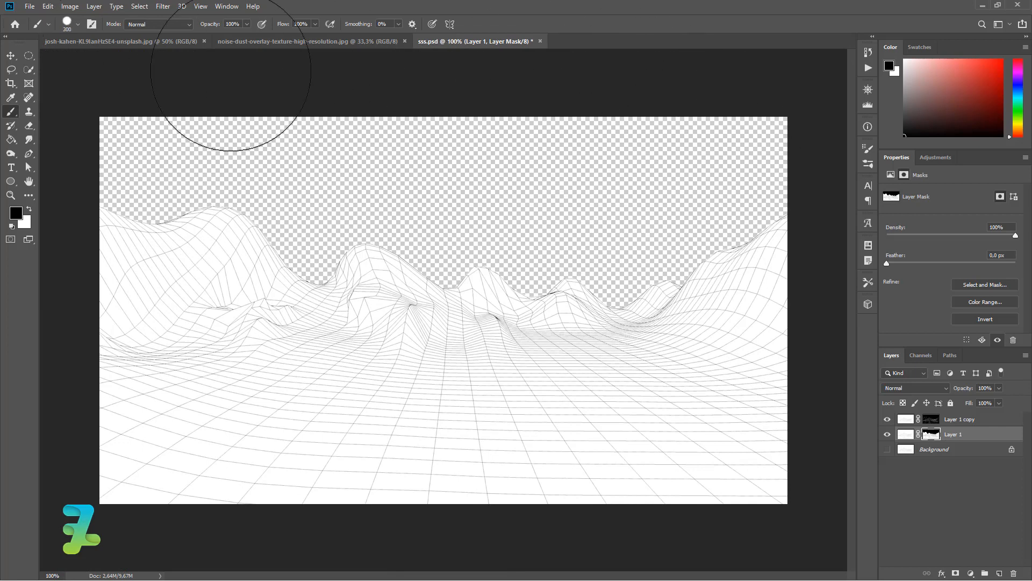
pyautogui.press('[')
pyautogui.press('[')
# Add a new layer above Layer 1 and clip it to Layer 1 with a clipping mask.
pyautogui.click(999, 572)
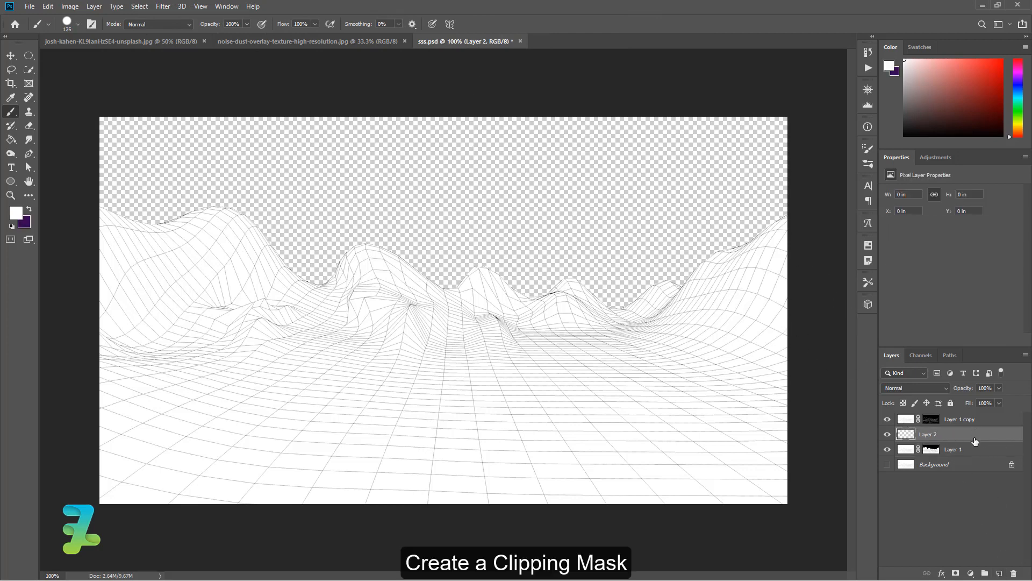
pyautogui.rightClick(965, 434)
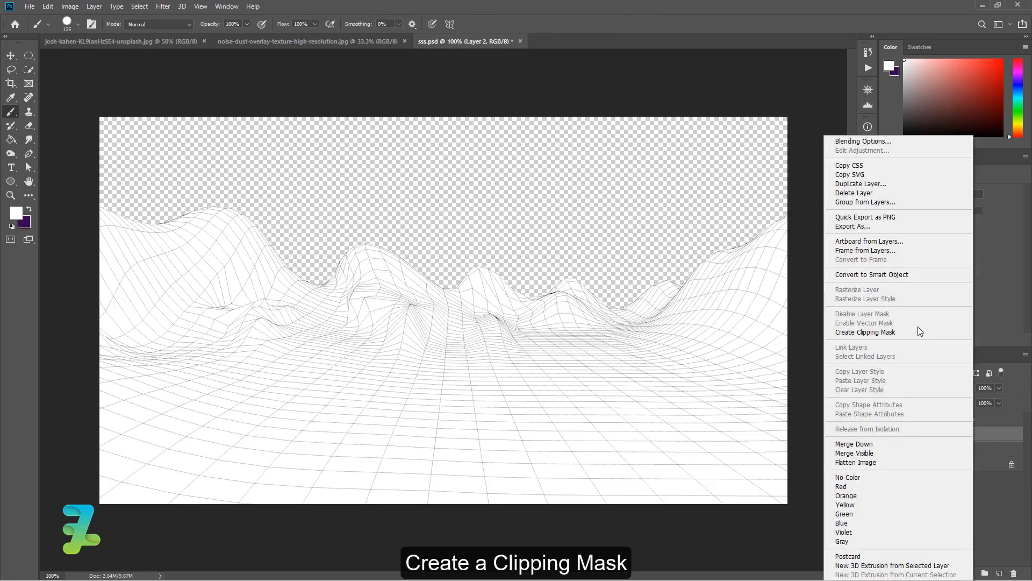
pyautogui.click(916, 335)
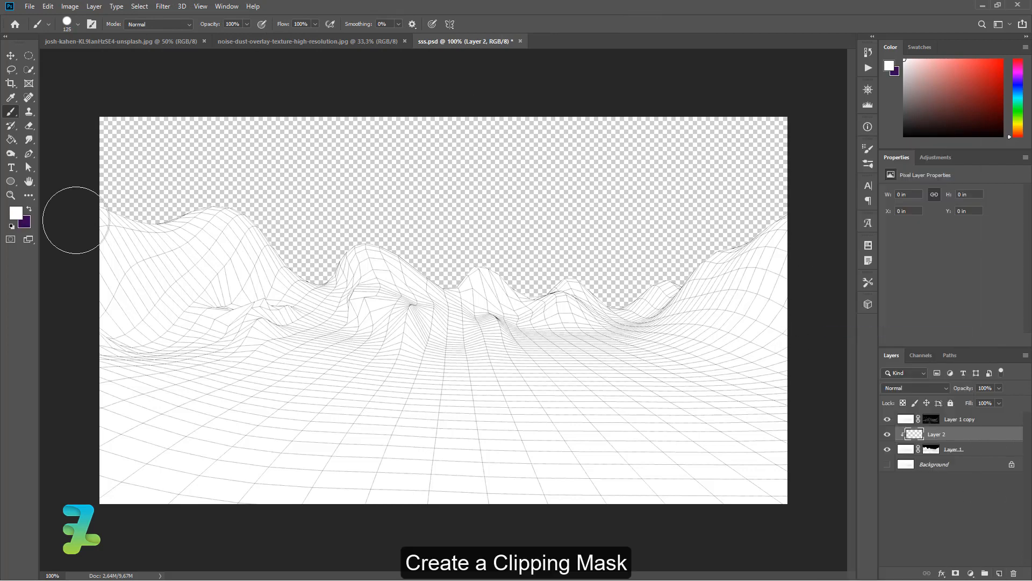
# Paint the entire terrain dark purple on Layer 2 with a 600 px brush.
pyautogui.click(30, 210)
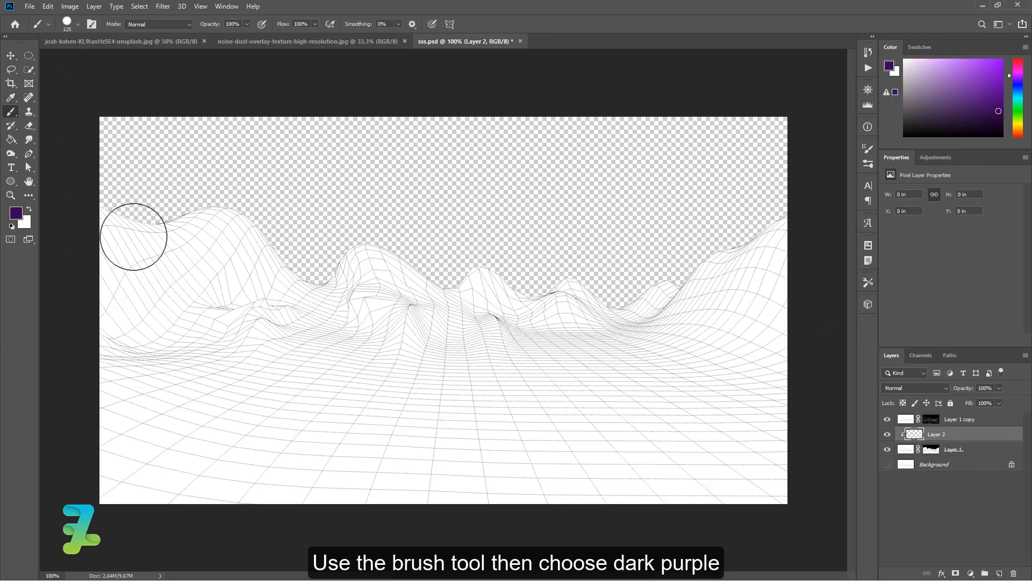
pyautogui.press('[')
pyautogui.moveTo(208, 219)
pyautogui.mouseDown()
pyautogui.moveTo(369, 219)
pyautogui.moveTo(565, 357)
pyautogui.mouseUp()
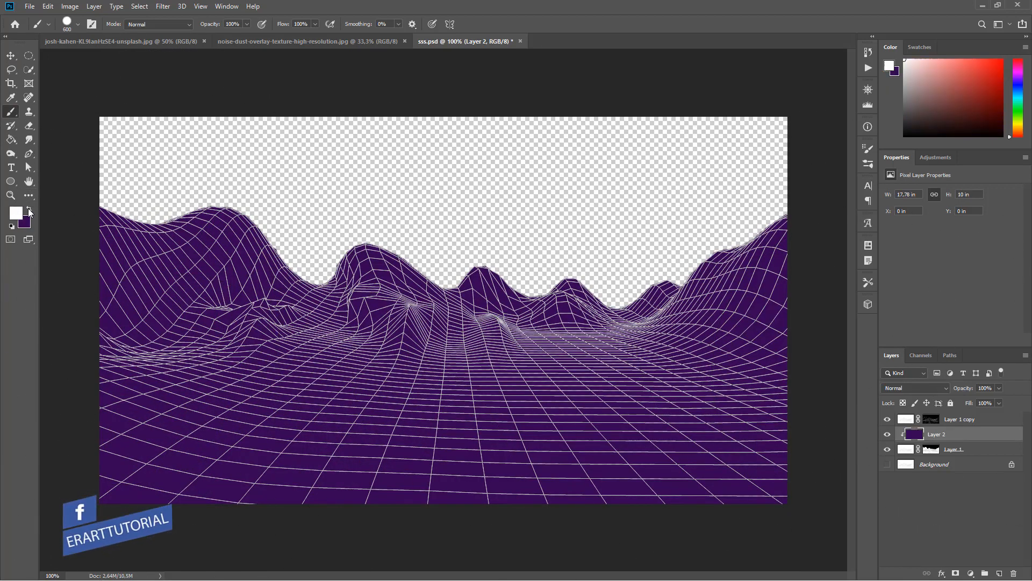
# Set the foreground color to purple #9428a8 and try a hard 600 px brush dab on the terrain's lower-right corner.
pyautogui.click(16, 214)
pyautogui.click(767, 233)
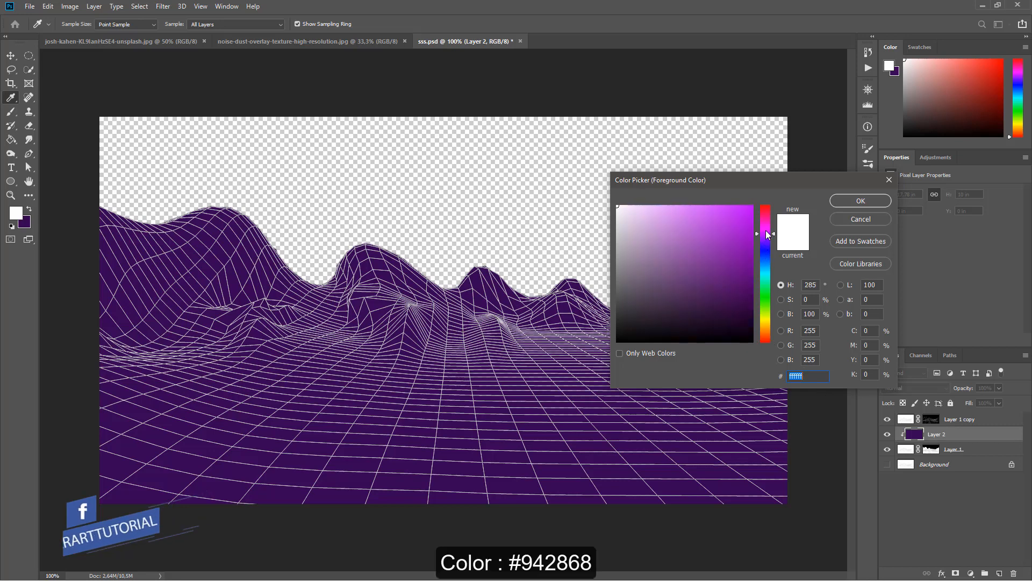
pyautogui.click(768, 231)
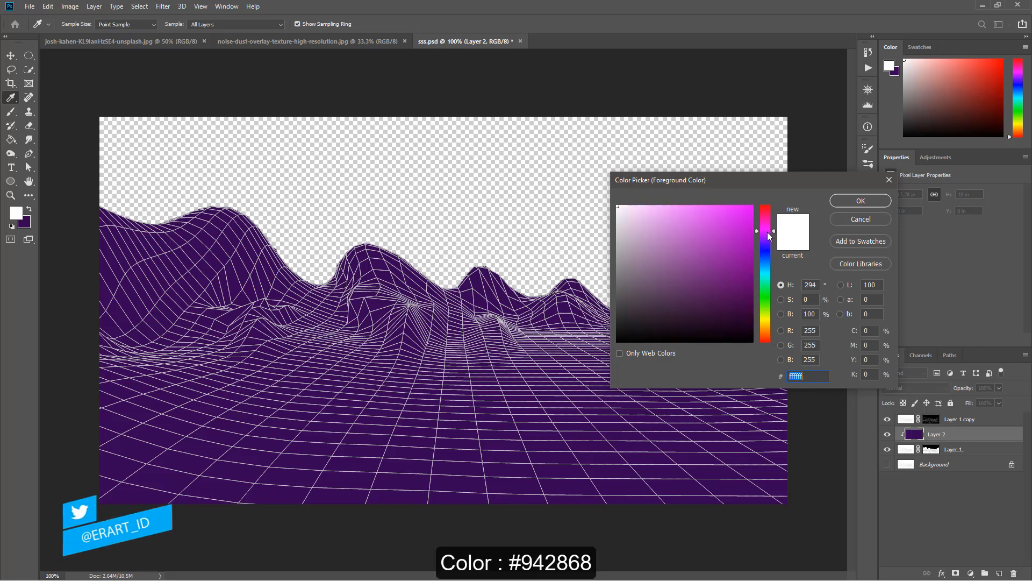
pyautogui.moveTo(768, 231)
pyautogui.mouseDown()
pyautogui.moveTo(775, 345)
pyautogui.moveTo(778, 228)
pyautogui.moveTo(737, 233)
pyautogui.moveTo(721, 252)
pyautogui.mouseUp()
pyautogui.click(725, 225)
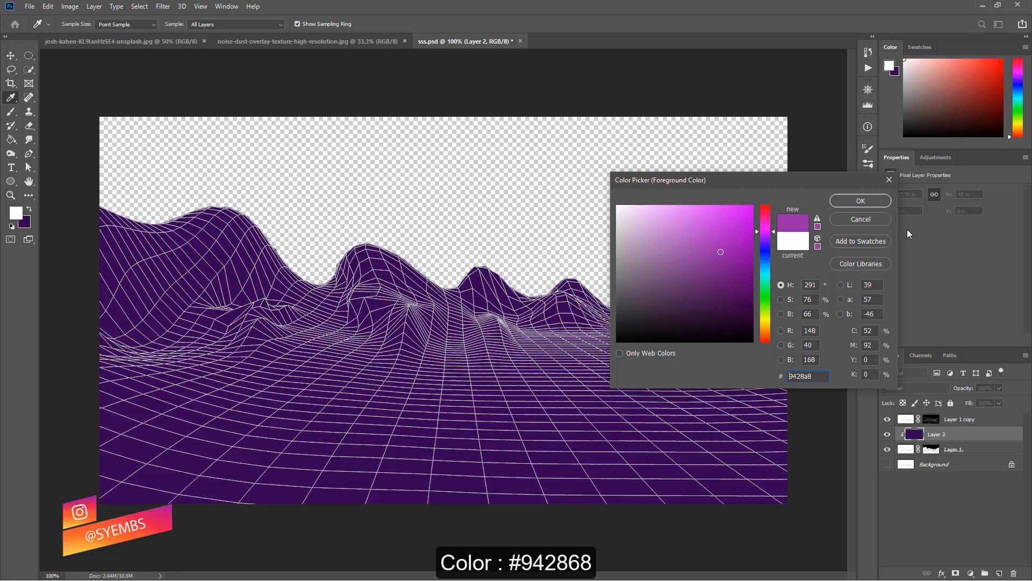
pyautogui.click(871, 201)
pyautogui.press('b')
pyautogui.click(815, 492)
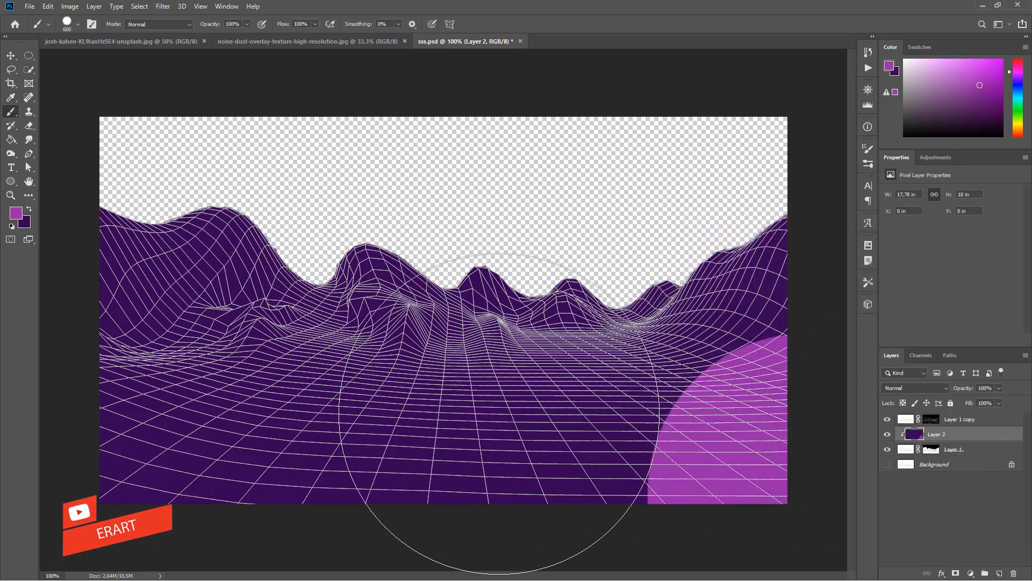
pyautogui.hotkey('ctrl', 'z')
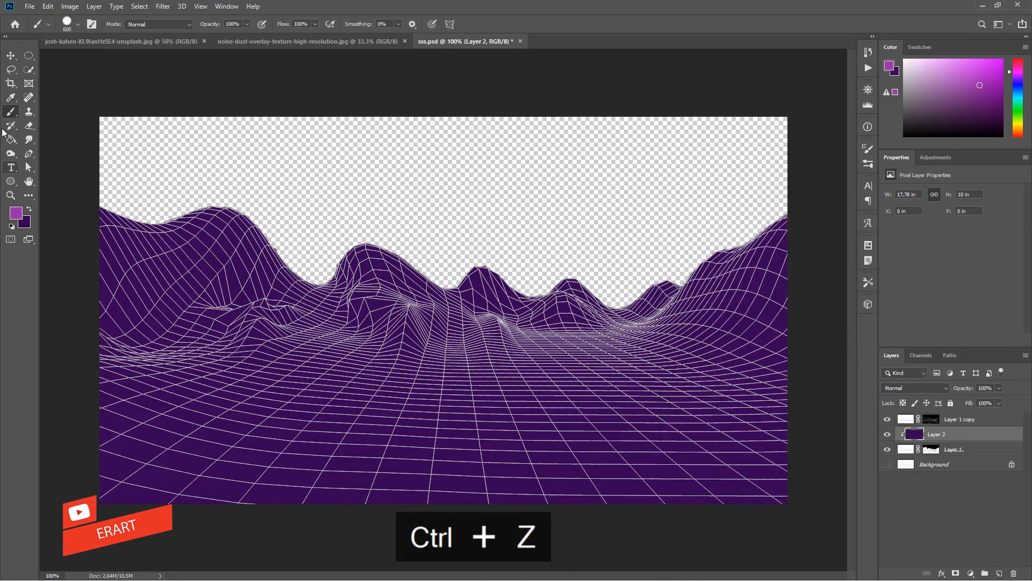
# Soften the 600 px brush by setting its hardness to 0%.
pyautogui.click(81, 24)
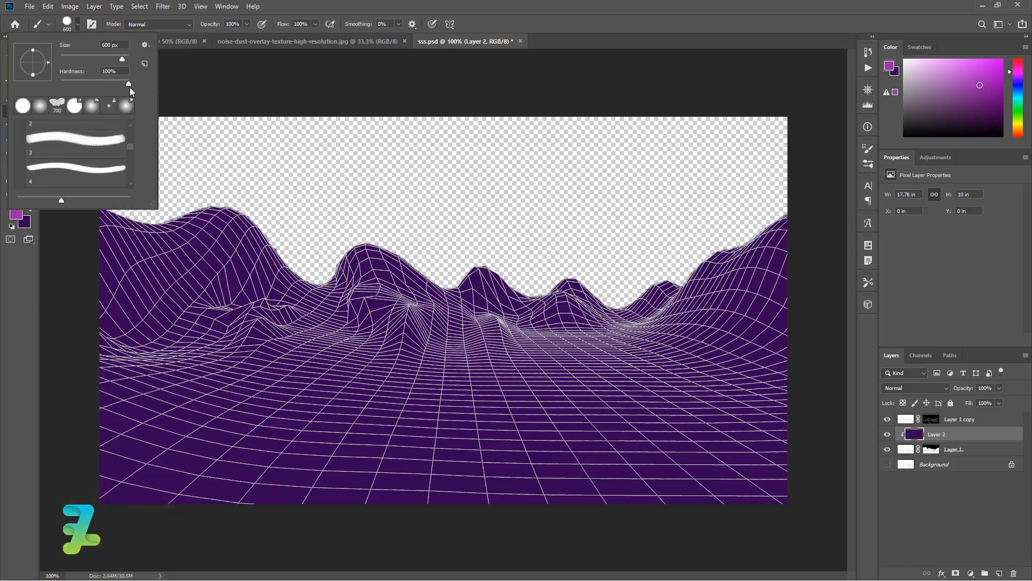
pyautogui.moveTo(127, 84); pyautogui.dragTo(43, 80)
pyautogui.click(77, 27)
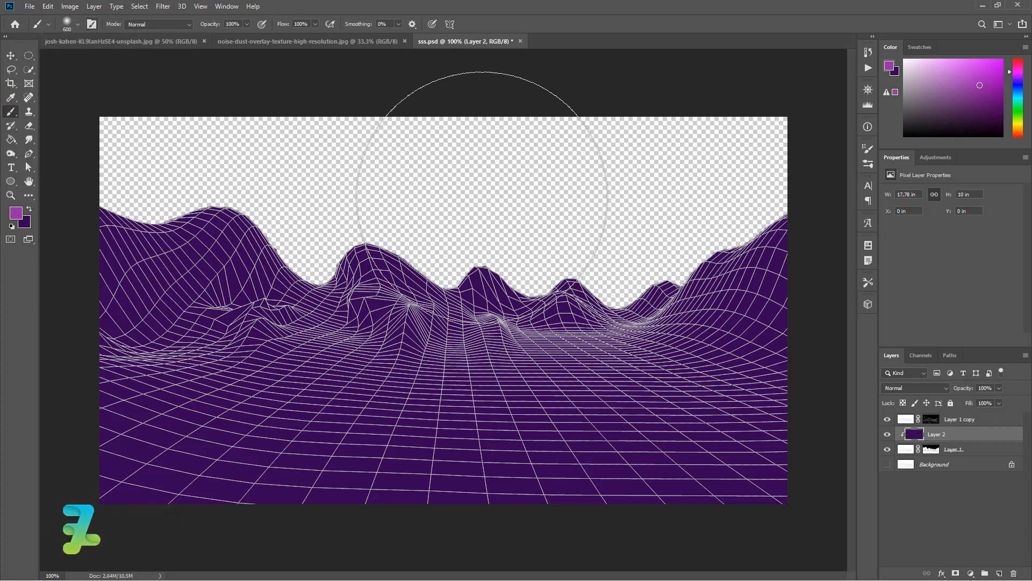
# Add a new layer above Layer 2 and clip it to the terrain with a clipping mask.
pyautogui.click(1000, 574)
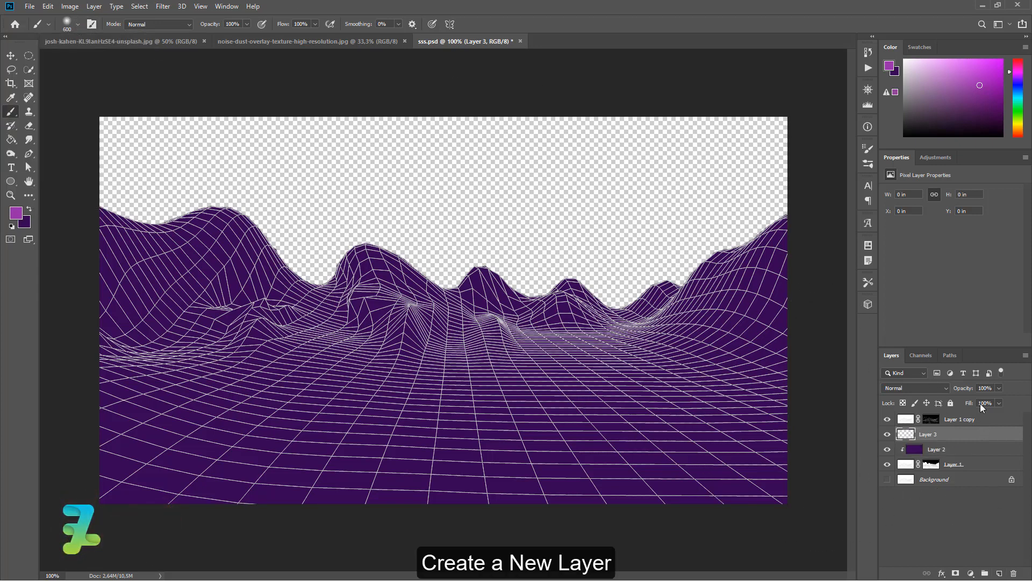
pyautogui.rightClick(987, 435)
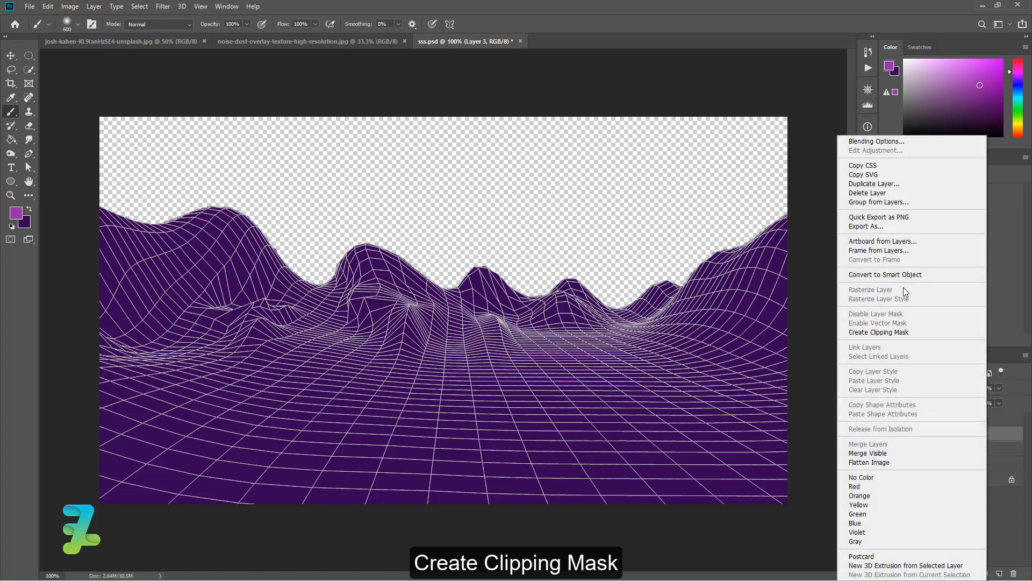
pyautogui.click(892, 331)
# Try a soft #9428a8 brush stroke on Layer 3 over the terrain's lower-right corner.
pyautogui.moveTo(812, 500); pyautogui.dragTo(780, 519)
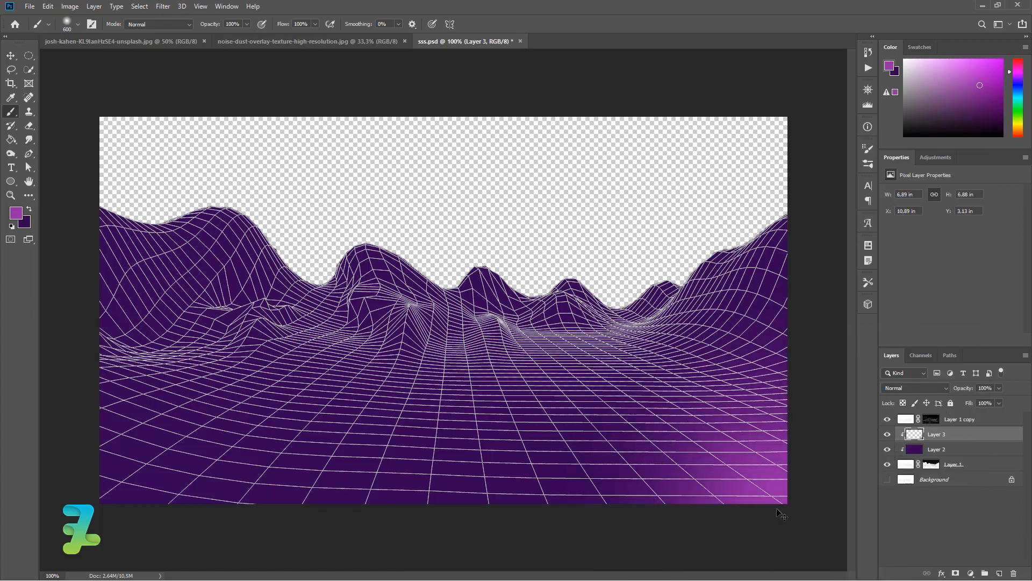
pyautogui.hotkey('ctrl', 'z')
# Set the foreground color to #60166d and paint a soft glow on Layer 3 over the terrain's foreground and right side.
pyautogui.click(15, 213)
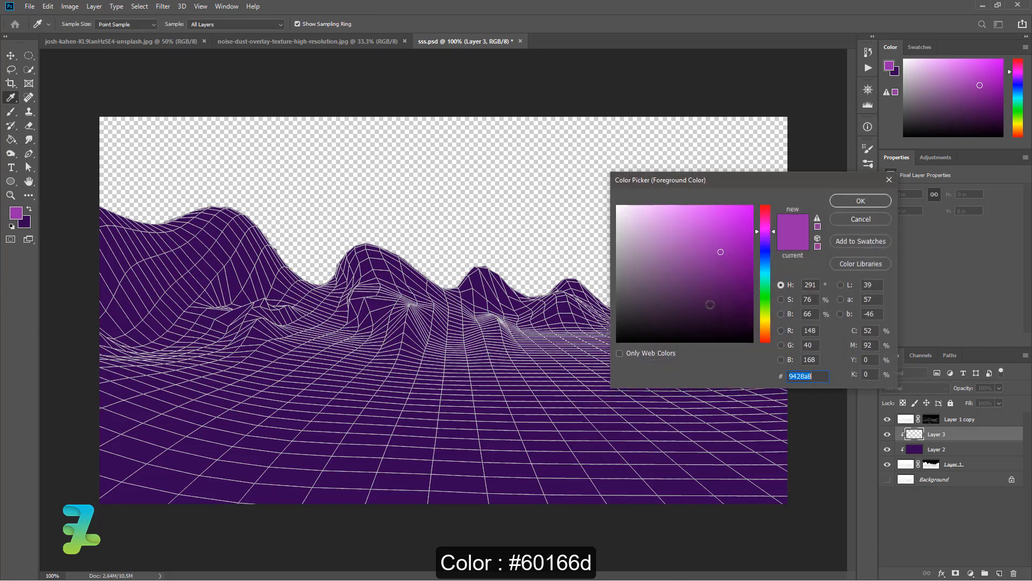
pyautogui.click(744, 298)
pyautogui.moveTo(747, 279); pyautogui.dragTo(743, 290)
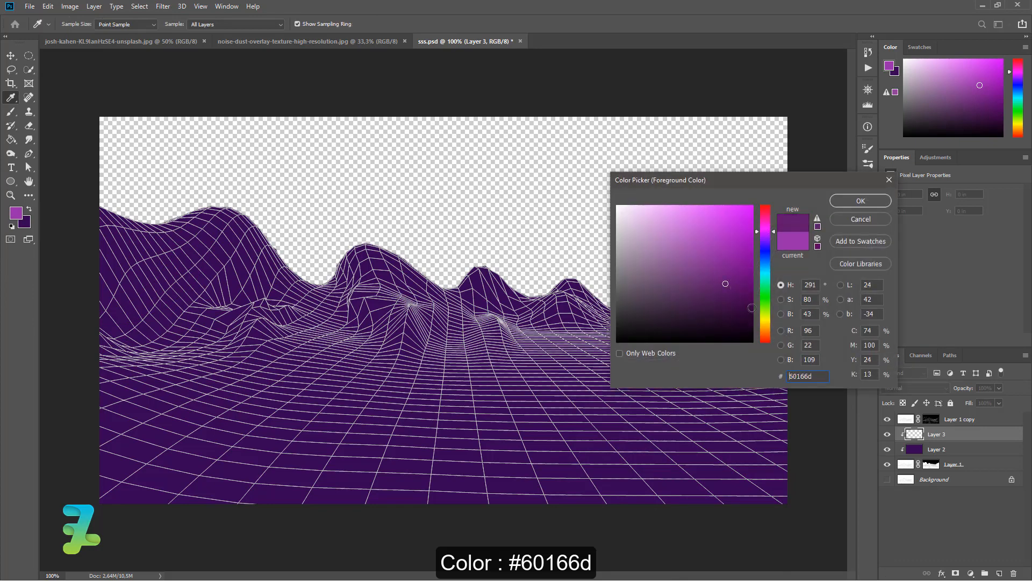
pyautogui.click(860, 201)
pyautogui.press('b')
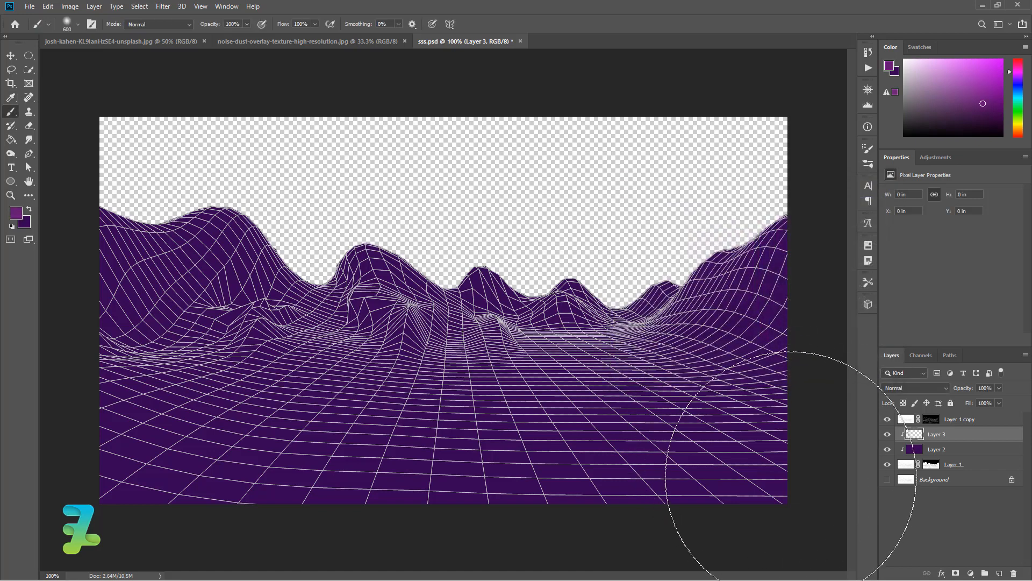
pyautogui.moveTo(793, 475)
pyautogui.mouseDown()
pyautogui.moveTo(681, 548)
pyautogui.moveTo(432, 580)
pyautogui.moveTo(348, 579)
pyautogui.mouseUp()
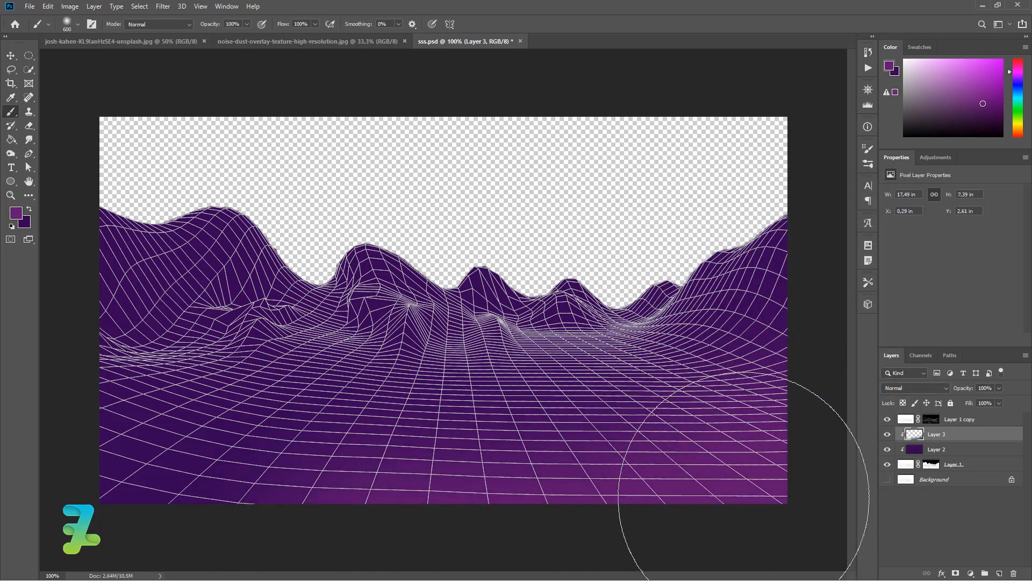
pyautogui.moveTo(744, 497); pyautogui.dragTo(811, 428)
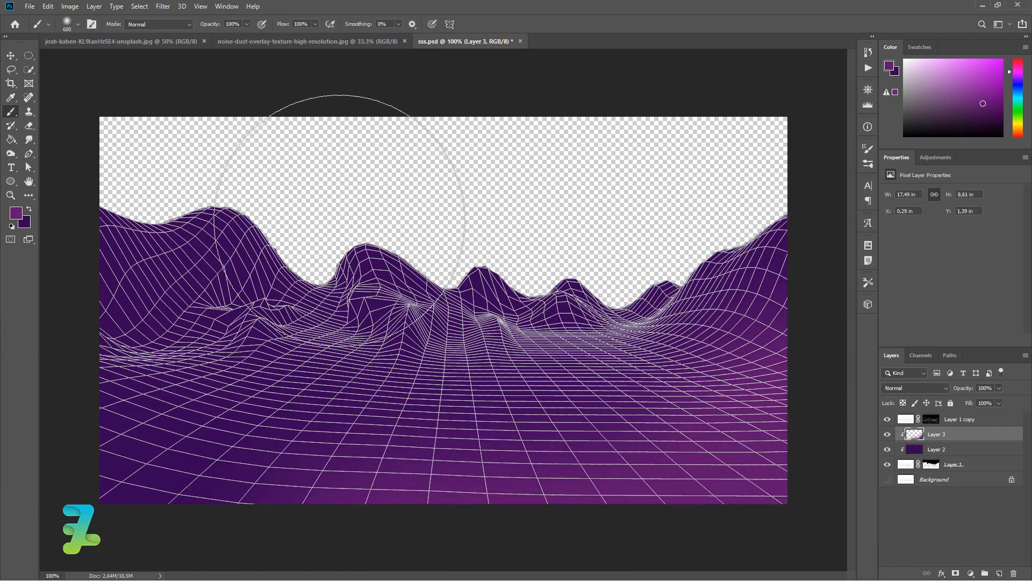
# Add a new layer directly above the Background and paint the whole sky in dark purple #350455.
pyautogui.press('x')
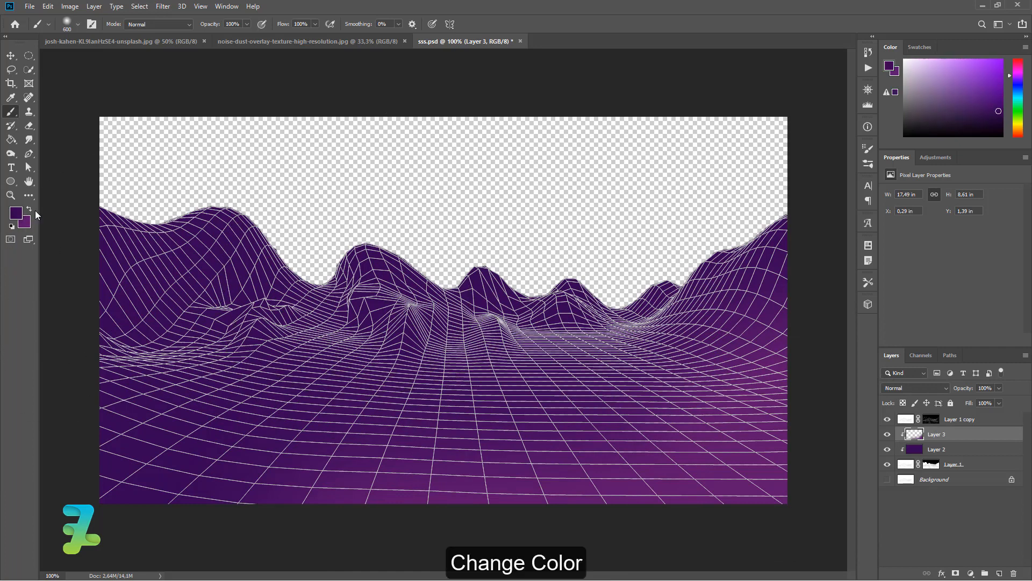
pyautogui.click(958, 480)
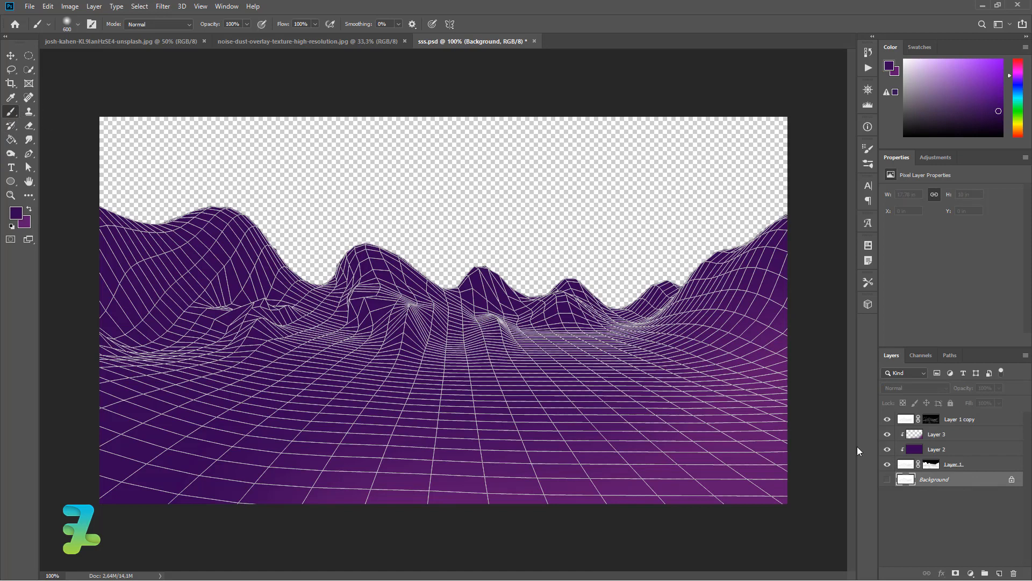
pyautogui.click(999, 573)
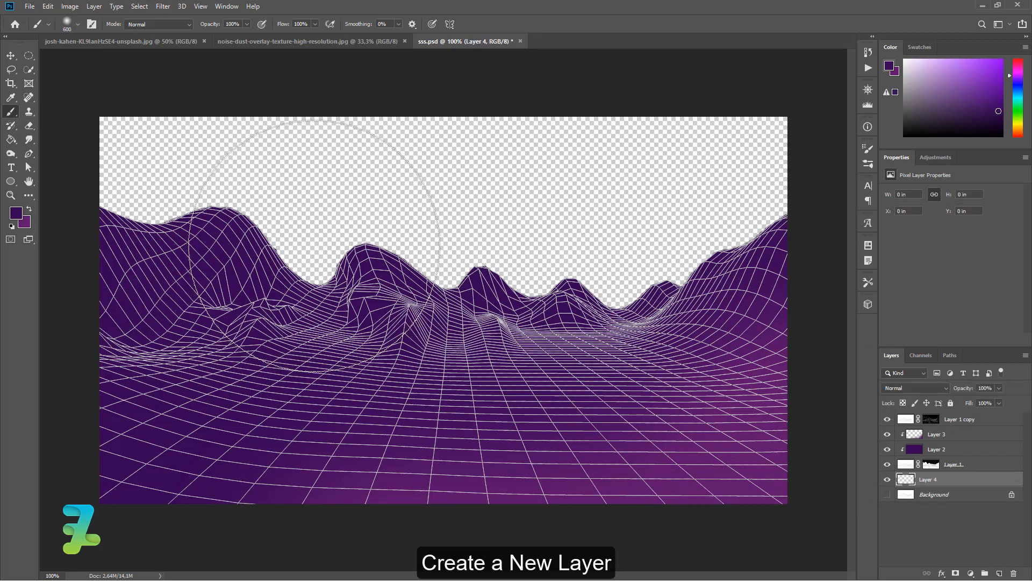
pyautogui.moveTo(161, 143)
pyautogui.mouseDown()
pyautogui.moveTo(0, 177)
pyautogui.moveTo(0, 164)
pyautogui.moveTo(795, 172)
pyautogui.moveTo(716, 252)
pyautogui.mouseUp()
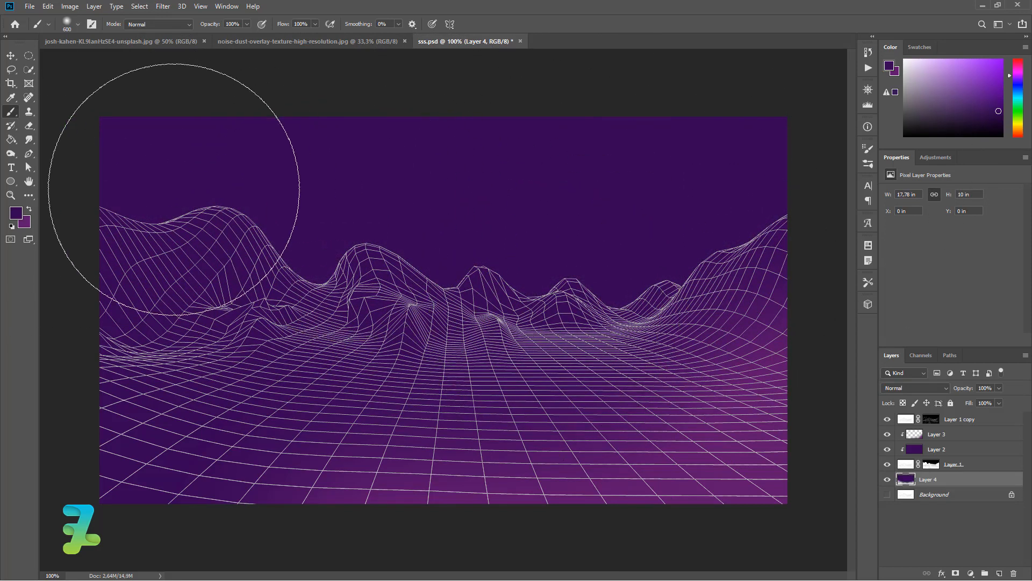
# Collapse the Free Wet Ink Photoshop Brushes set and expand the PsPro_Cloud_Brushes_Vol1 brush set.
pyautogui.click(77, 24)
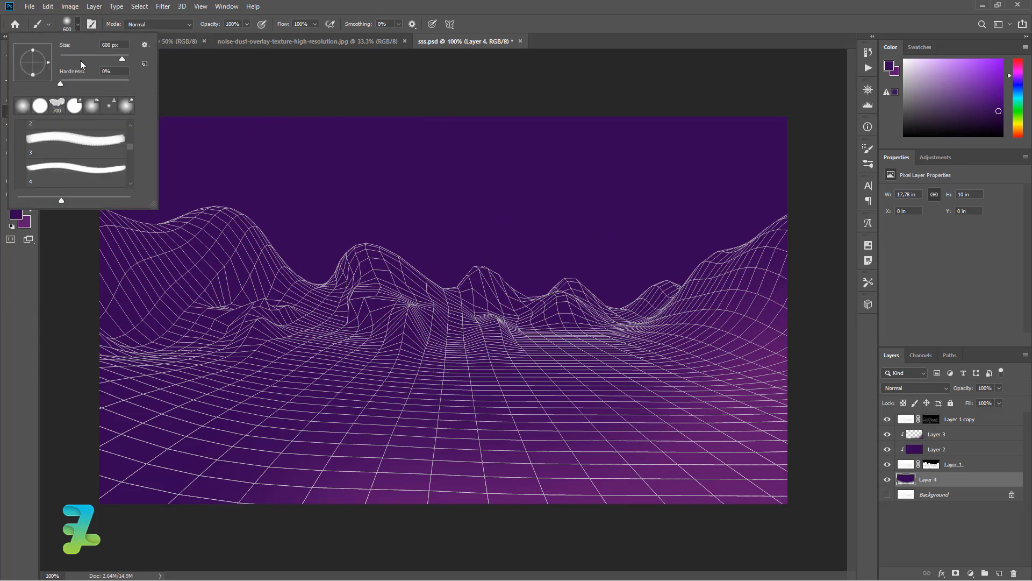
pyautogui.scroll(3, 45, 143)
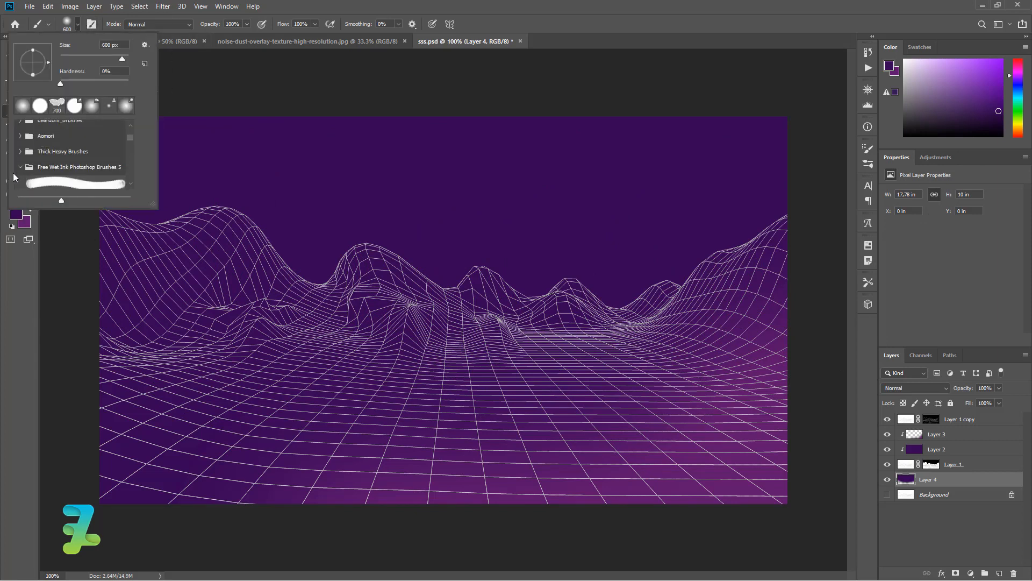
pyautogui.click(21, 168)
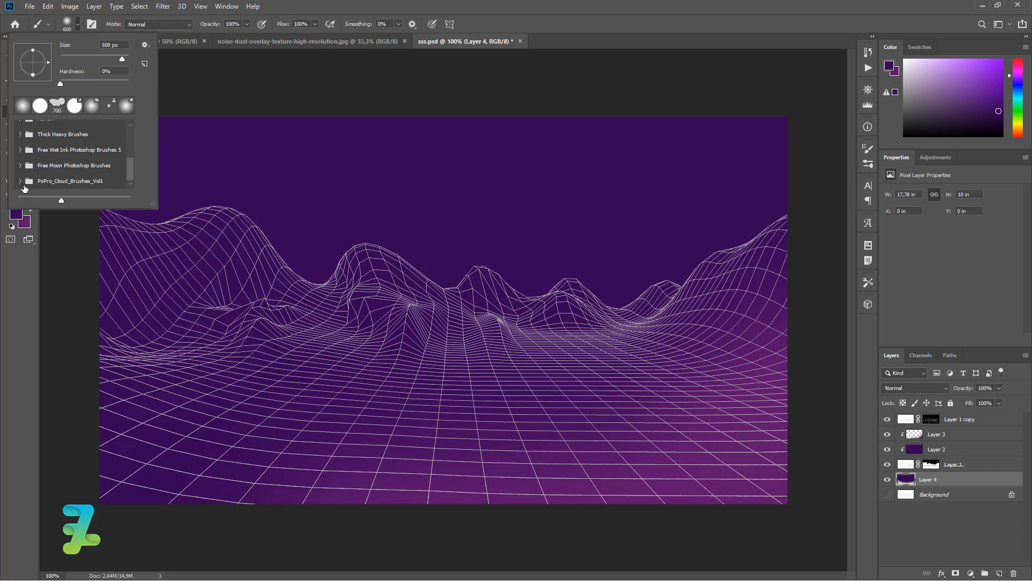
pyautogui.click(19, 183)
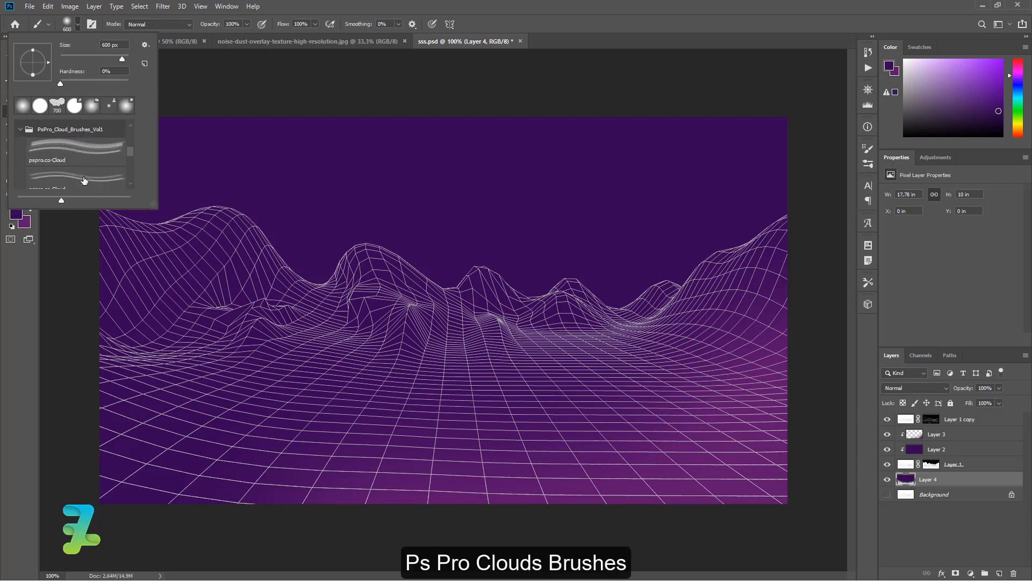
# Try out the pspro.co-Cloud brushes and select the one with the 850 px size.
pyautogui.click(82, 179)
pyautogui.click(85, 144)
pyautogui.scroll(-2, 87, 154)
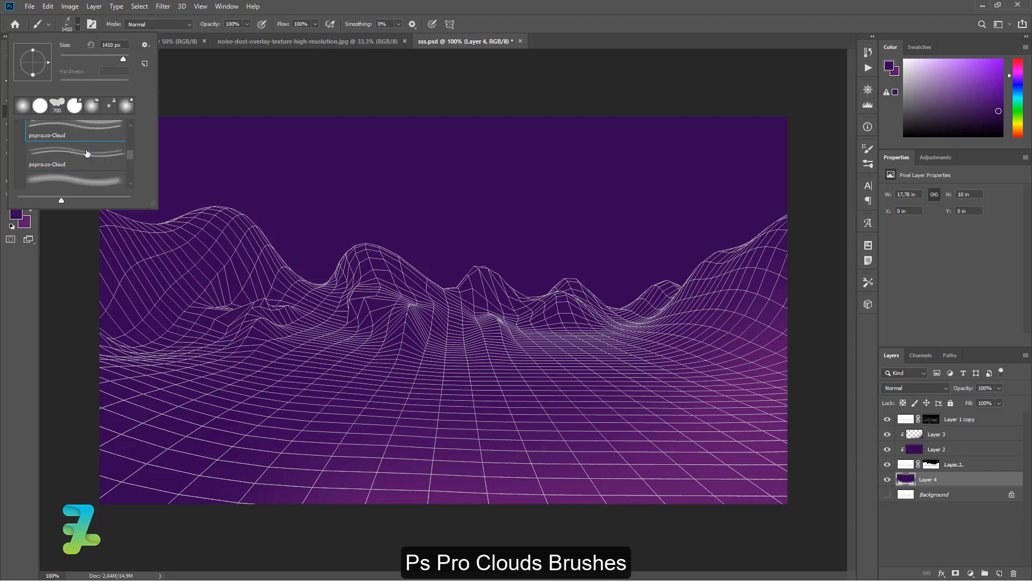
pyautogui.click(90, 175)
pyautogui.scroll(-1, 90, 177)
pyautogui.click(89, 175)
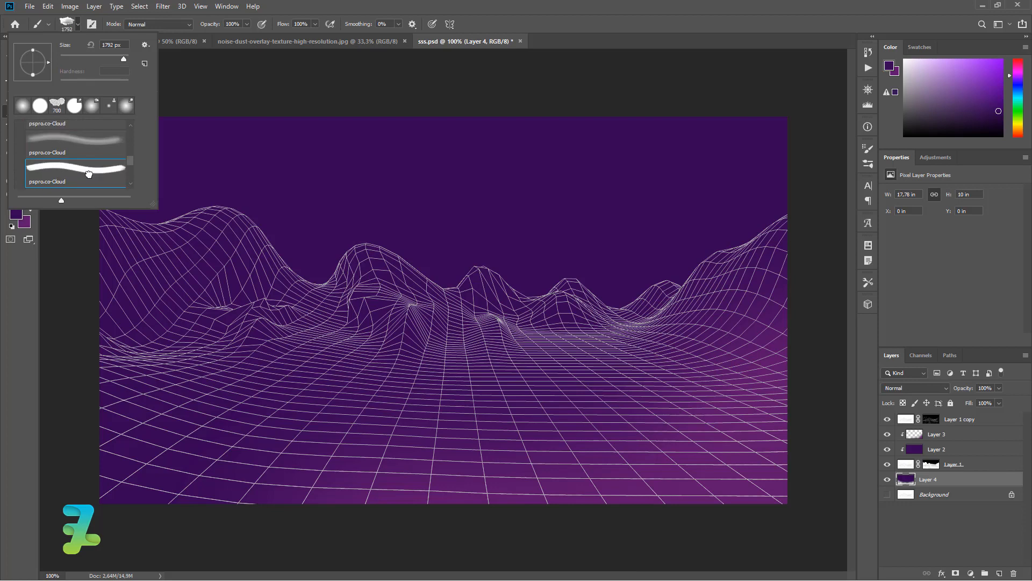
pyautogui.scroll(-1, 89, 174)
pyautogui.click(89, 174)
pyautogui.scroll(-2, 89, 174)
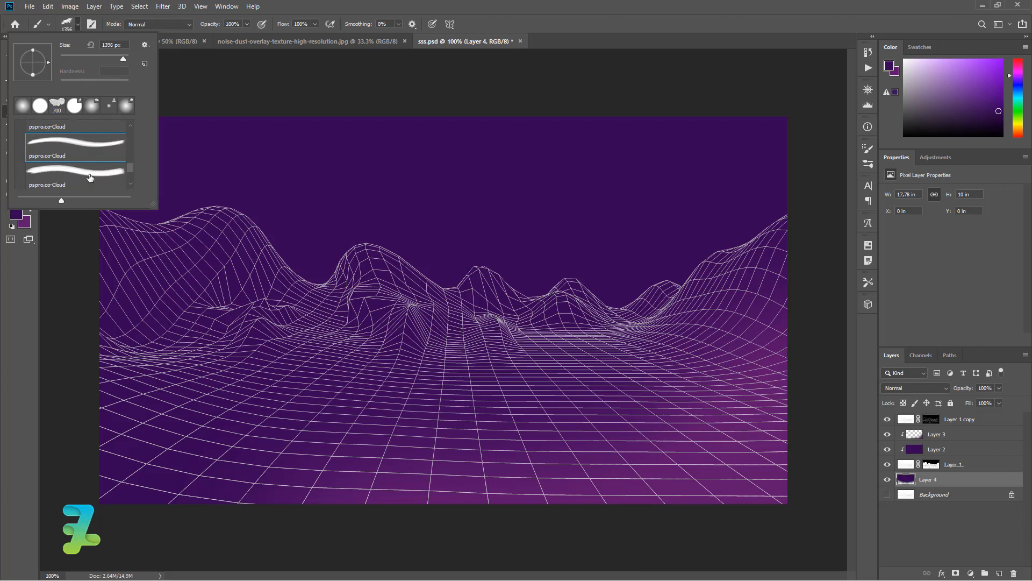
pyautogui.click(88, 174)
pyautogui.scroll(-1, 90, 176)
pyautogui.click(90, 177)
pyautogui.scroll(-2, 90, 178)
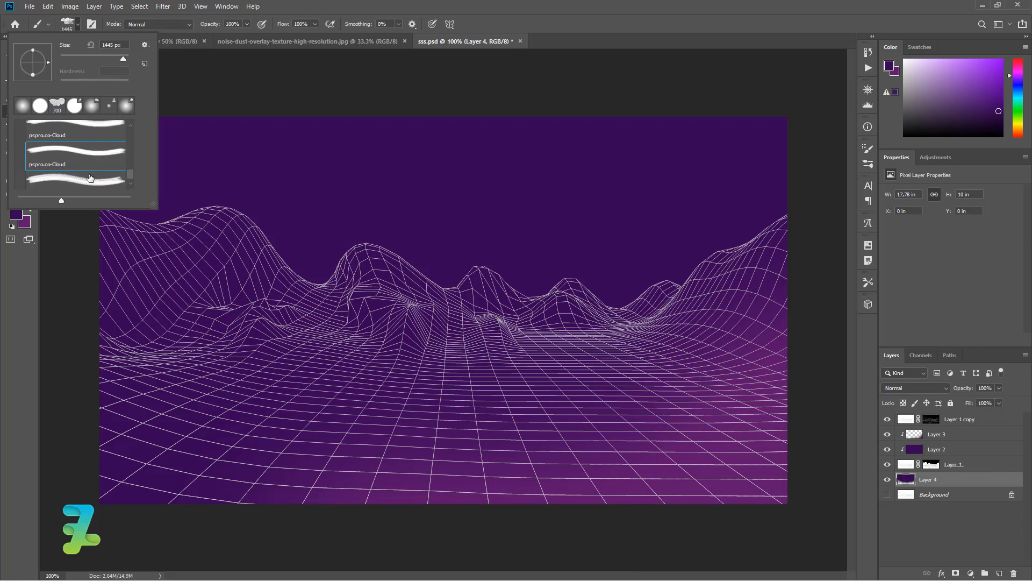
pyautogui.click(90, 175)
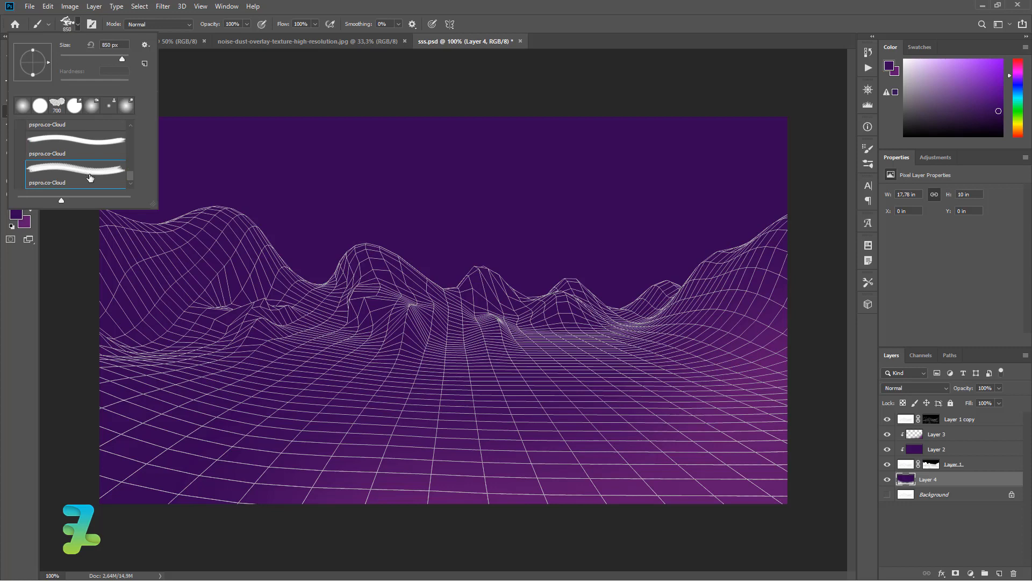
pyautogui.click(77, 24)
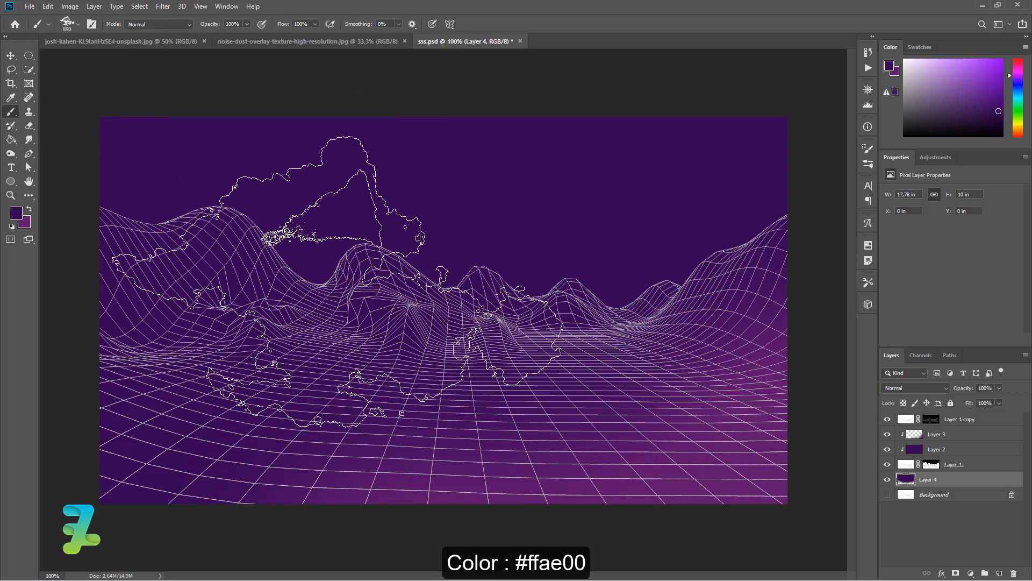
# Set the foreground color to orange #ffae00 for the cloud brush.
pyautogui.click(13, 214)
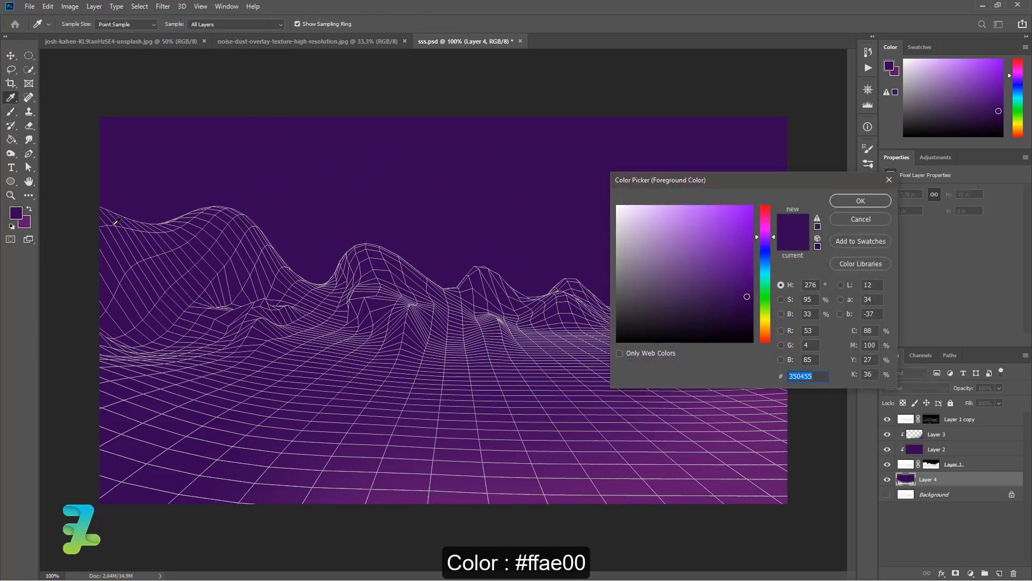
pyautogui.moveTo(773, 332)
pyautogui.mouseDown()
pyautogui.moveTo(773, 341)
pyautogui.moveTo(776, 330)
pyautogui.mouseUp()
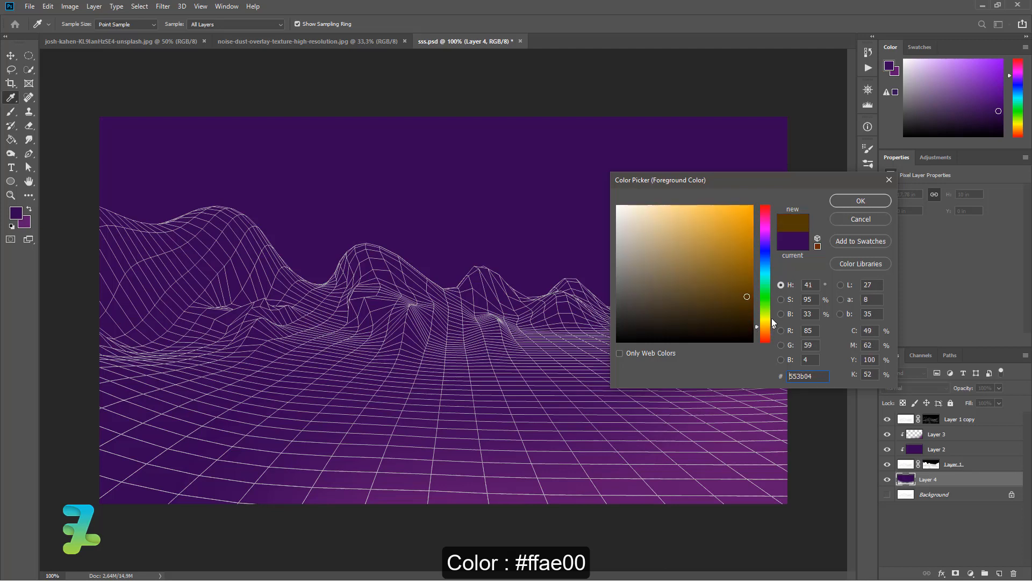
pyautogui.moveTo(746, 258); pyautogui.dragTo(784, 152)
pyautogui.click(845, 202)
pyautogui.press('b')
# Add a new layer, place it directly above Layer 4, and stamp an orange cloud behind the right-hand peaks.
pyautogui.click(965, 495)
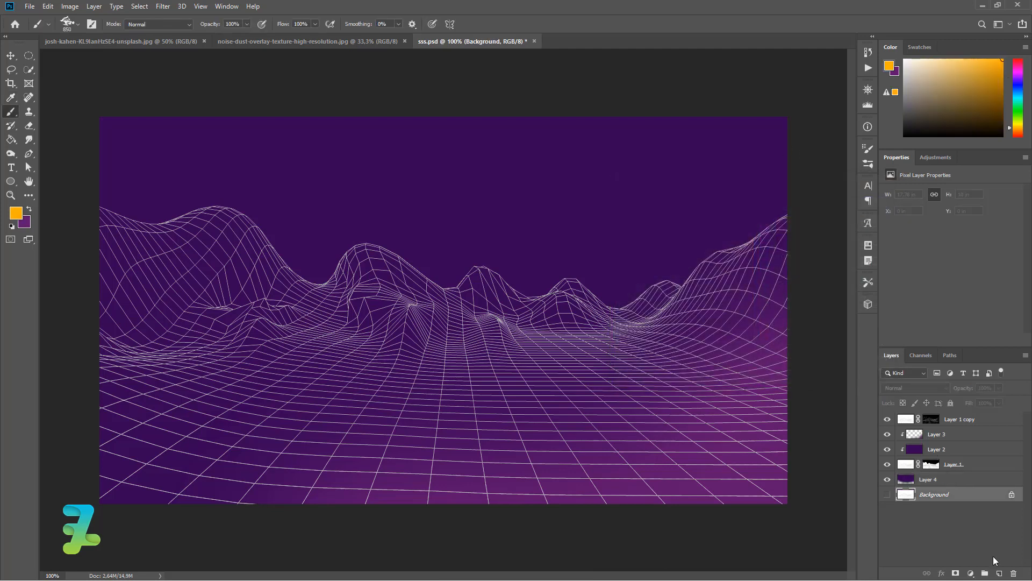
pyautogui.click(1000, 573)
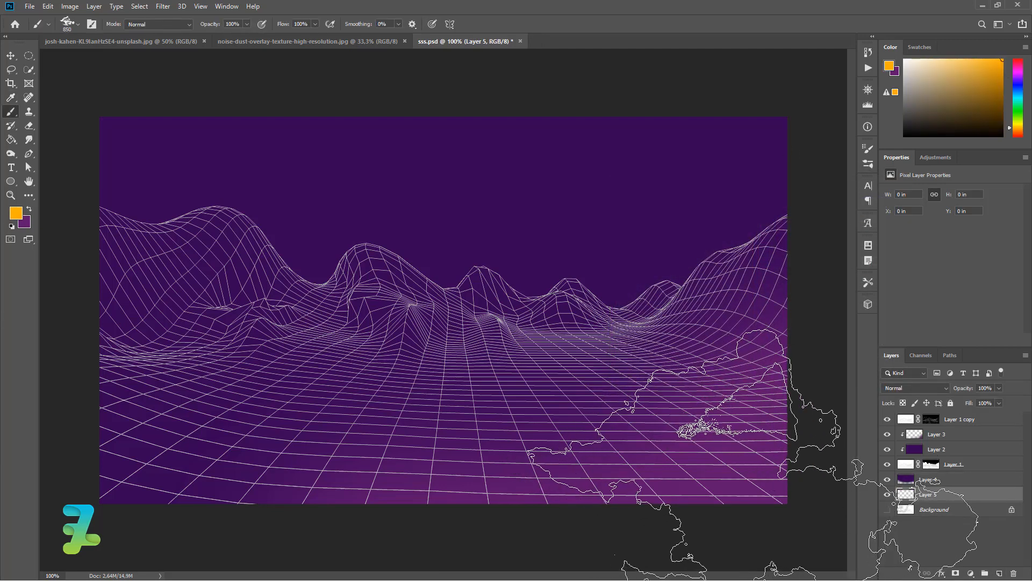
pyautogui.moveTo(908, 493); pyautogui.dragTo(914, 476)
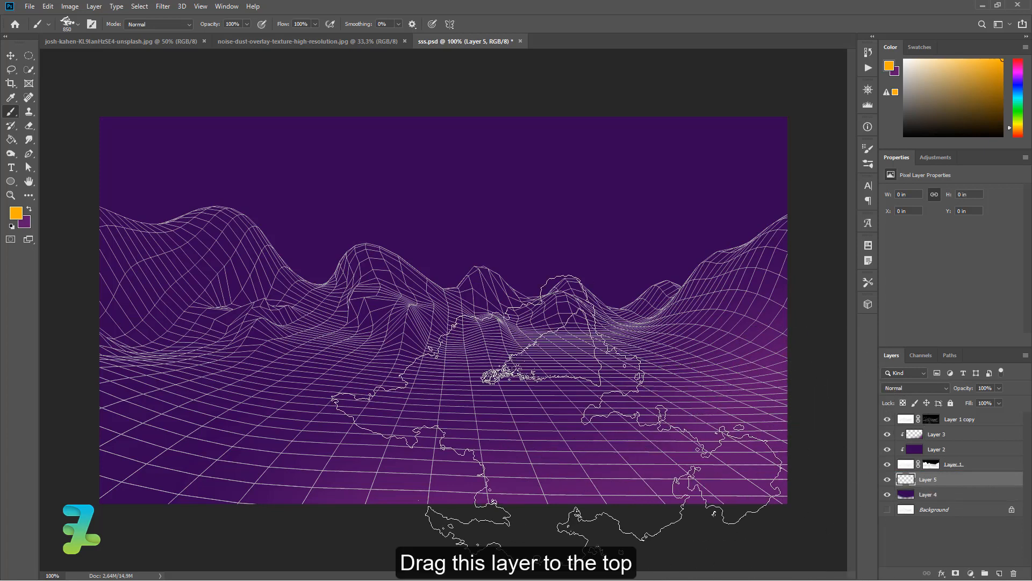
pyautogui.click(584, 366)
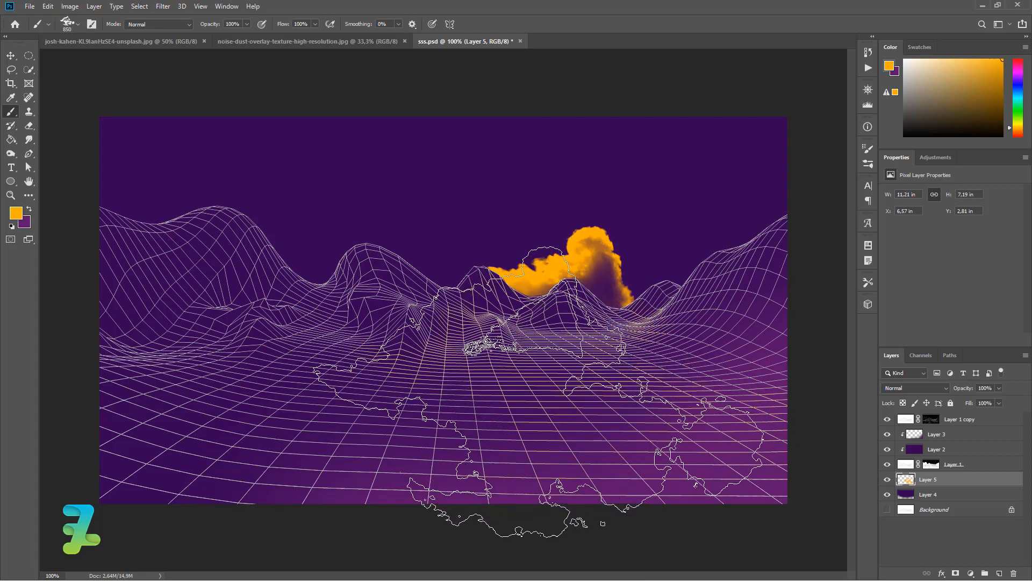
# Undo the orange cloud behind the right-hand peaks and try out stamps at other spots along the ridge, undoing each one.
pyautogui.hotkey('ctrl', 'z')
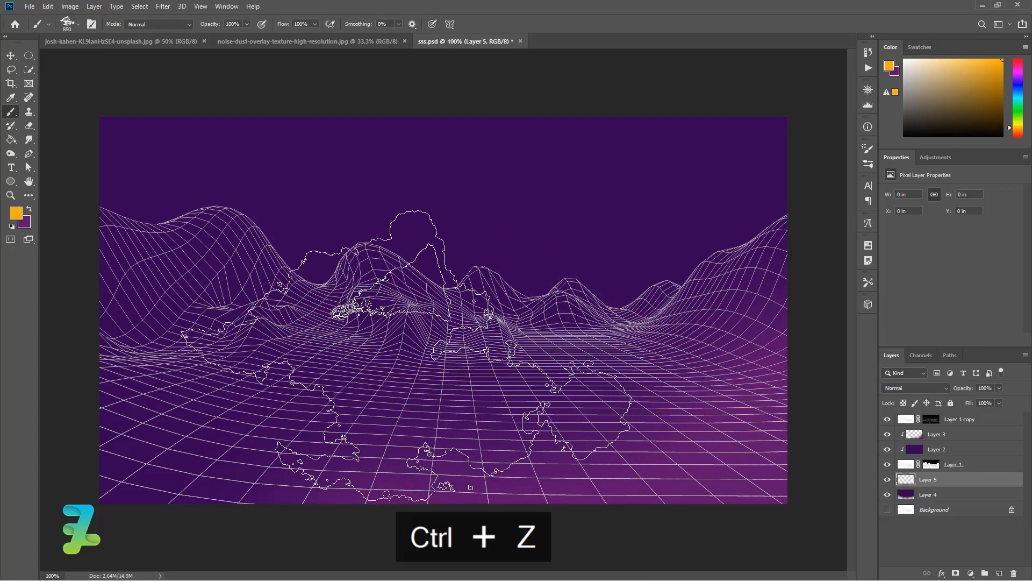
pyautogui.click(409, 389)
pyautogui.hotkey('ctrl', 'z')
pyautogui.click(477, 399)
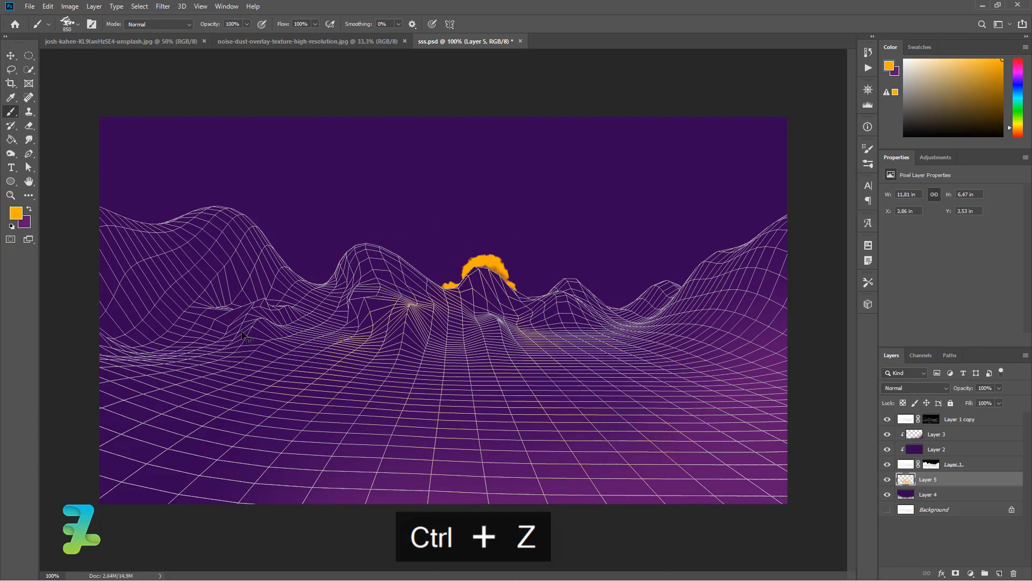
pyautogui.hotkey('ctrl', 'z')
pyautogui.click(409, 355)
pyautogui.hotkey('ctrl', 'z')
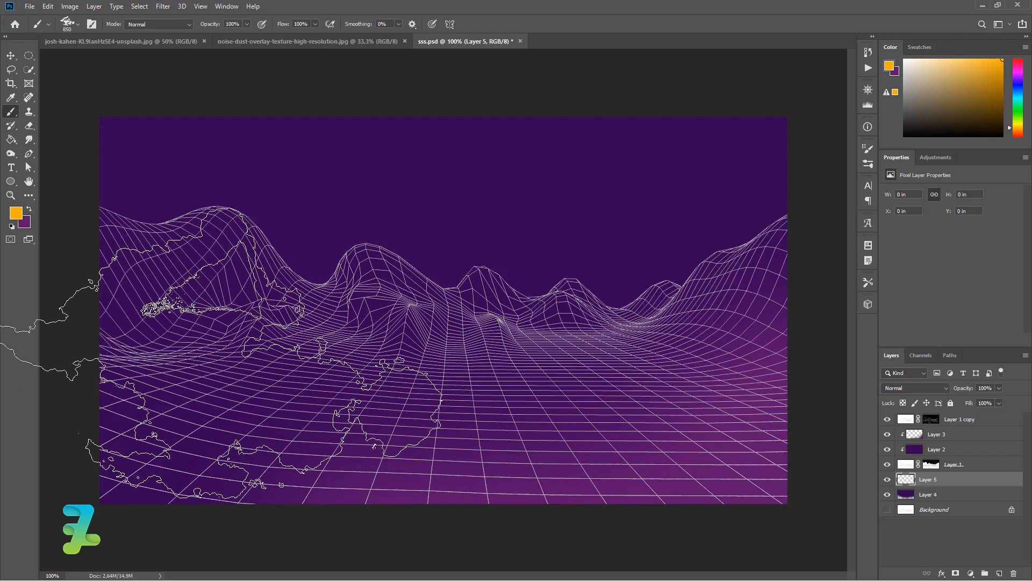
pyautogui.click(377, 373)
pyautogui.hotkey('ctrl', 'z')
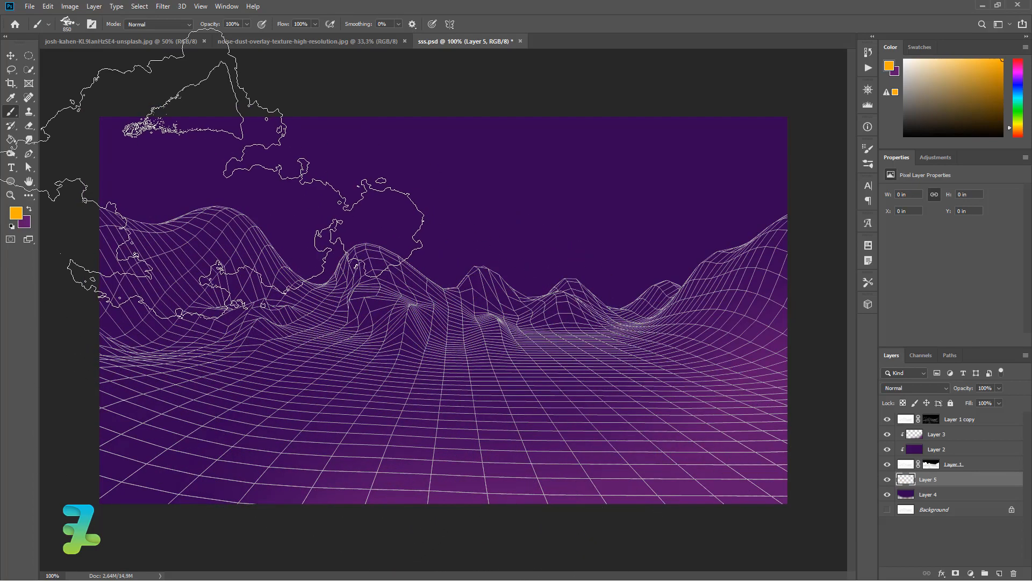
# Set the foreground color to pale yellow #ffe19f for the cloud brush.
pyautogui.click(19, 220)
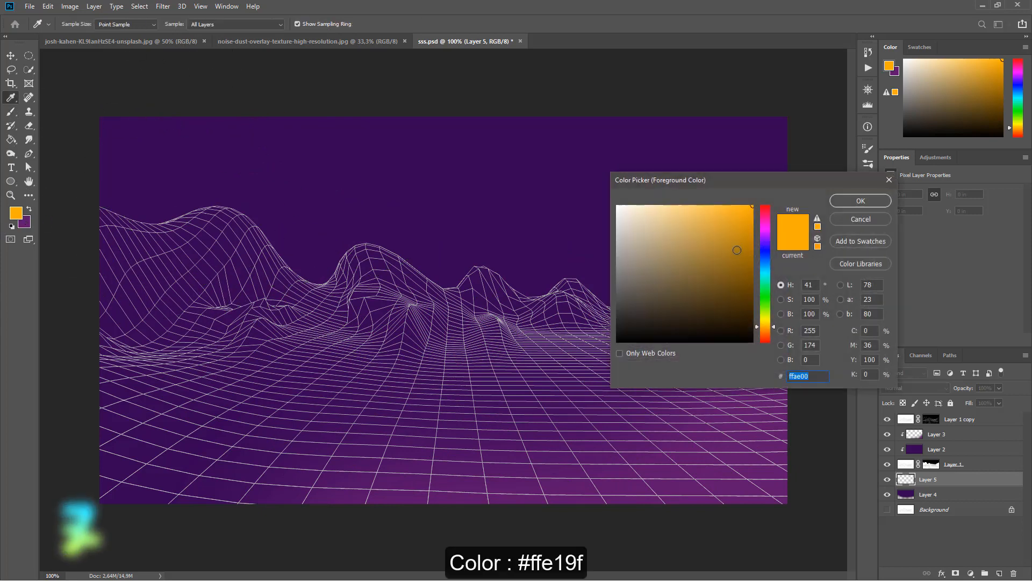
pyautogui.moveTo(737, 250); pyautogui.dragTo(697, 204)
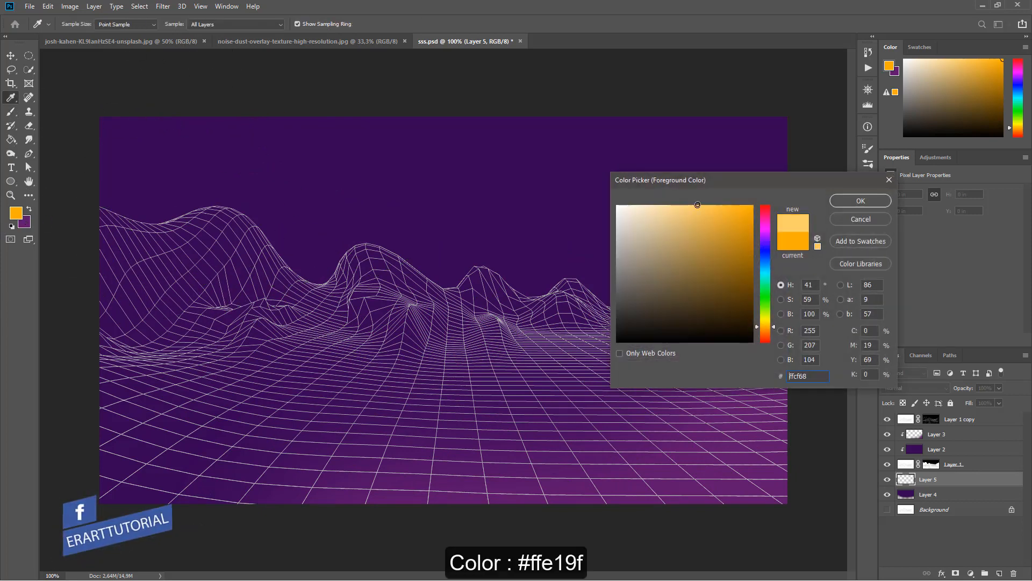
pyautogui.moveTo(696, 204); pyautogui.dragTo(687, 208)
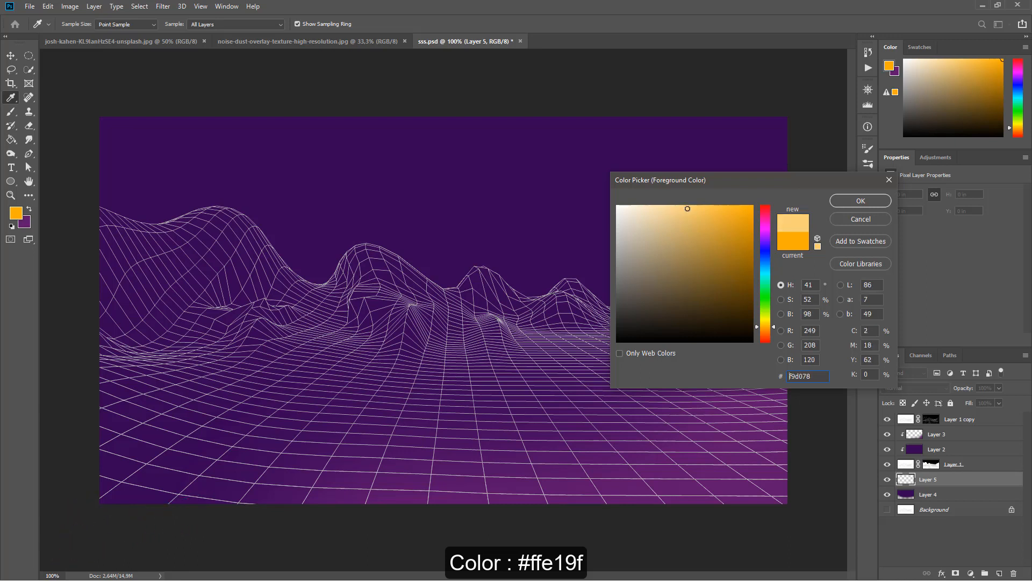
pyautogui.moveTo(687, 209); pyautogui.dragTo(667, 205)
pyautogui.click(846, 202)
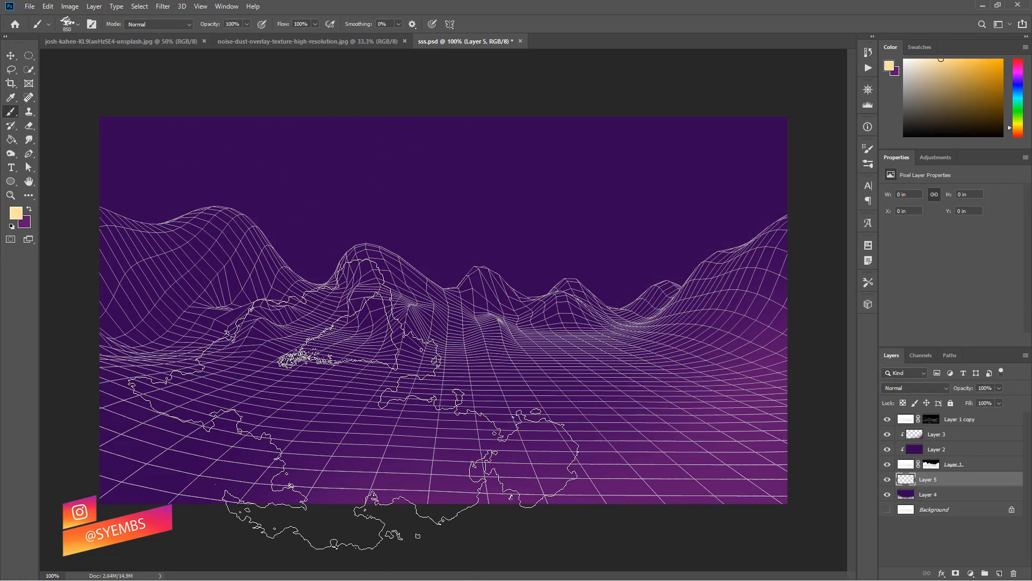
# Try stamping pale yellow clouds behind the peaks and undo the visible ones.
pyautogui.click(361, 383)
pyautogui.click(471, 392)
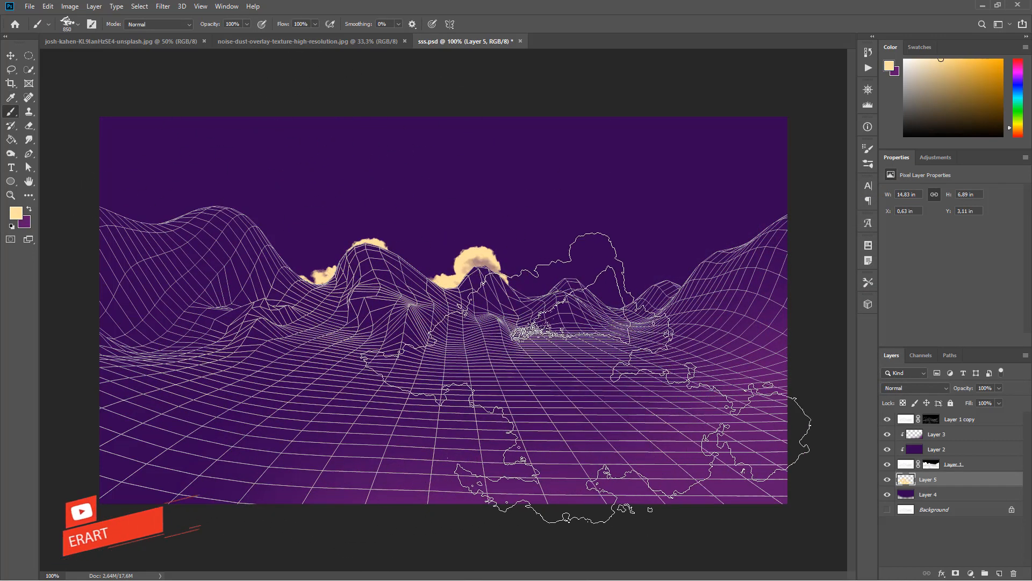
pyautogui.hotkey('ctrl', 'z')
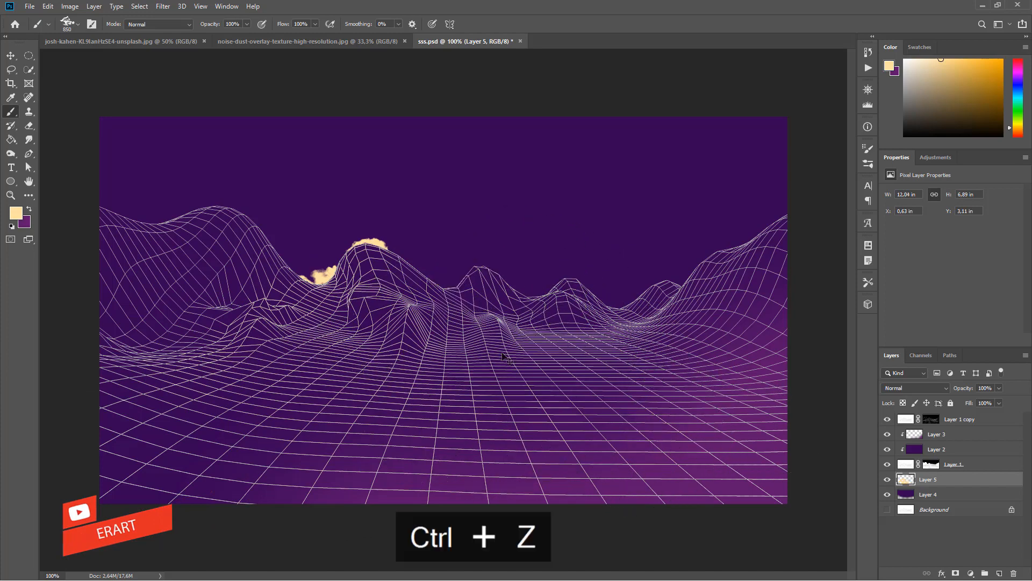
pyautogui.hotkey('ctrl', 'z')
pyautogui.click(594, 389)
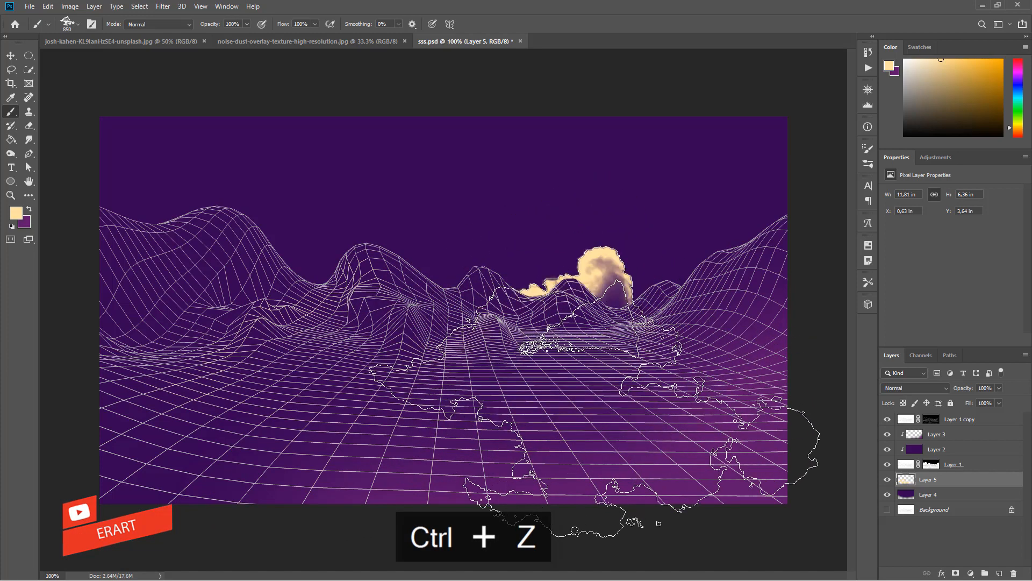
pyautogui.hotkey('ctrl', 'z')
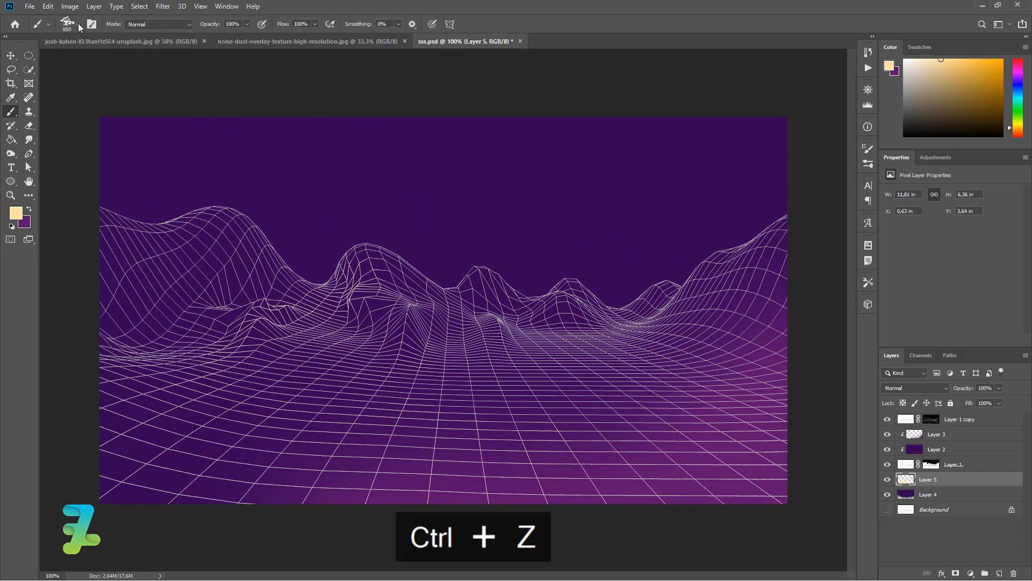
# Switch to the pspro.co-Cloud brush with the 2774 px size.
pyautogui.click(78, 24)
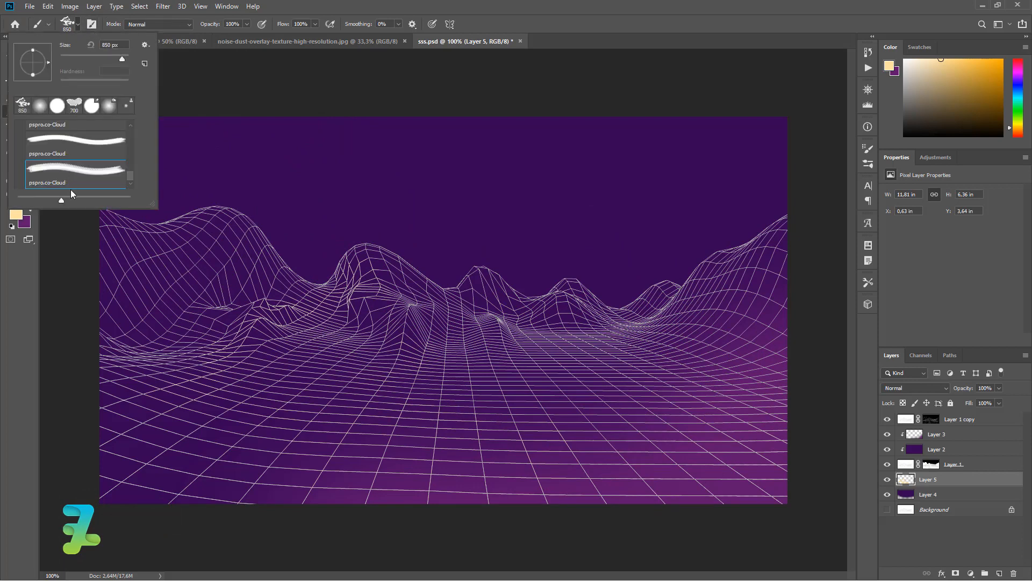
pyautogui.click(85, 146)
pyautogui.scroll(1, 92, 157)
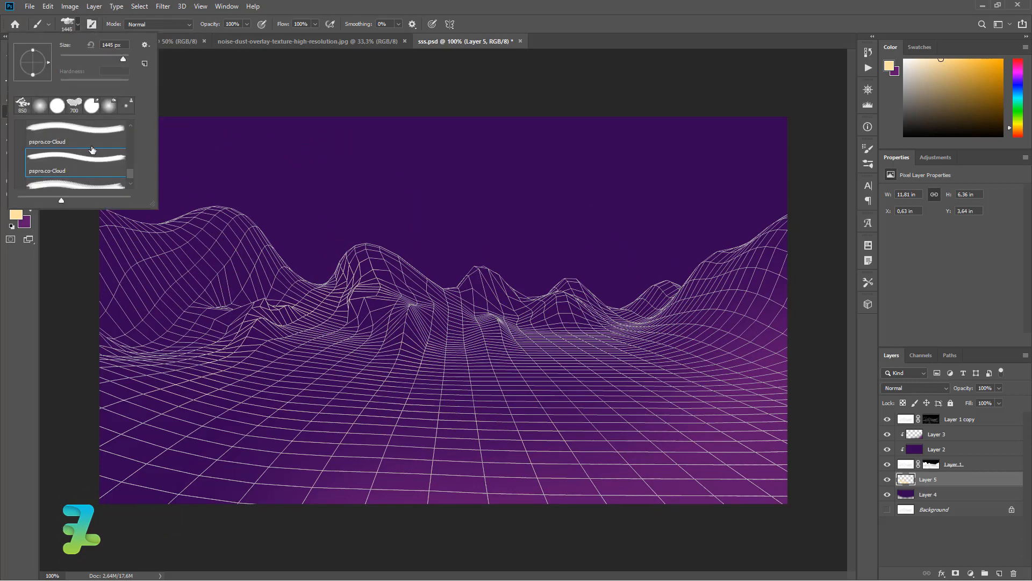
pyautogui.click(91, 138)
pyautogui.click(79, 25)
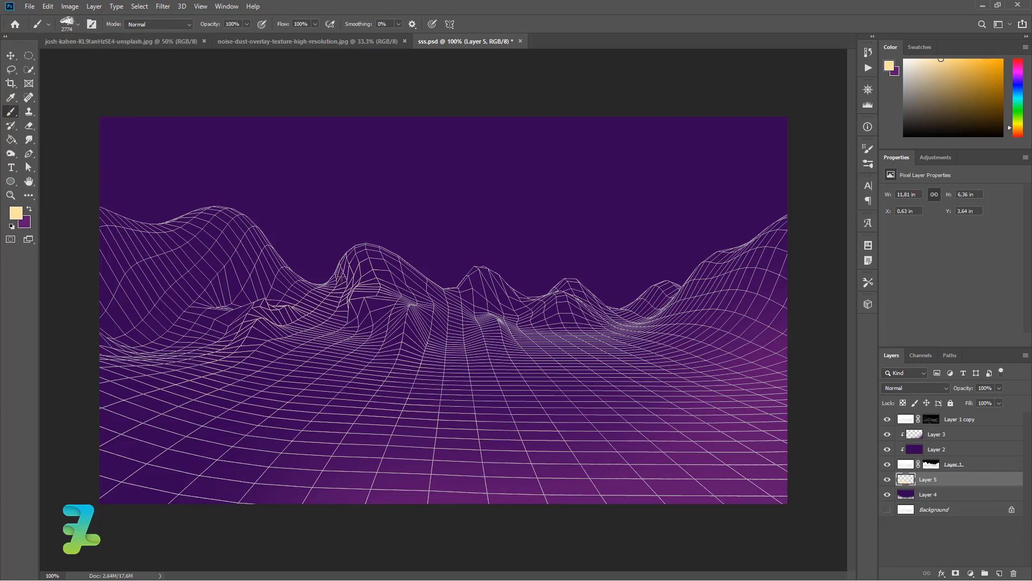
# Reduce the cloud brush size to 700 px, testing it with stamps behind the central peaks and undoing them.
pyautogui.click(371, 287)
pyautogui.hotkey('ctrl', 'z')
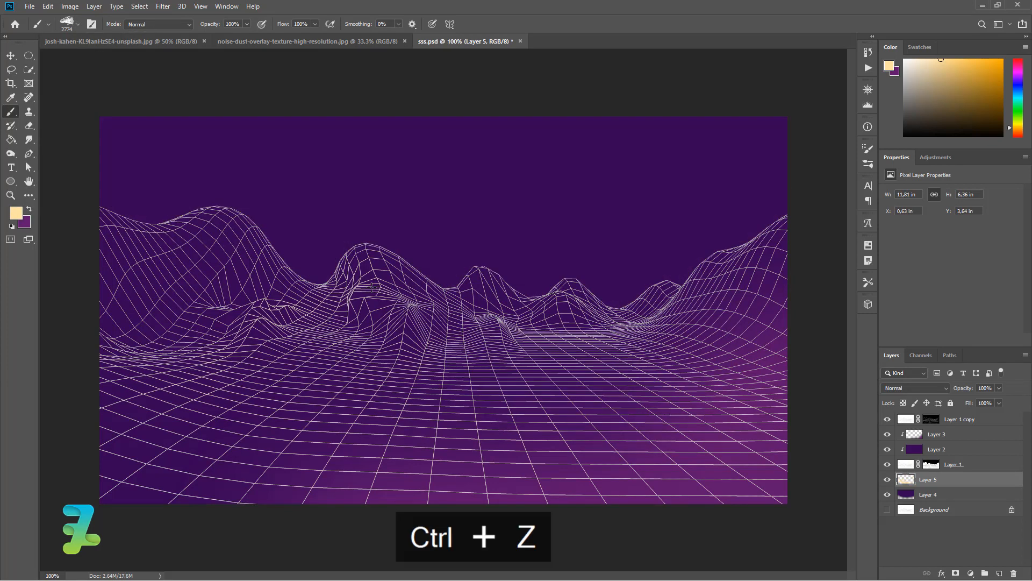
pyautogui.press('[')
pyautogui.press('[')
pyautogui.press('[')
pyautogui.press('[')
pyautogui.press('[')
pyautogui.press('[')
pyautogui.click(372, 287)
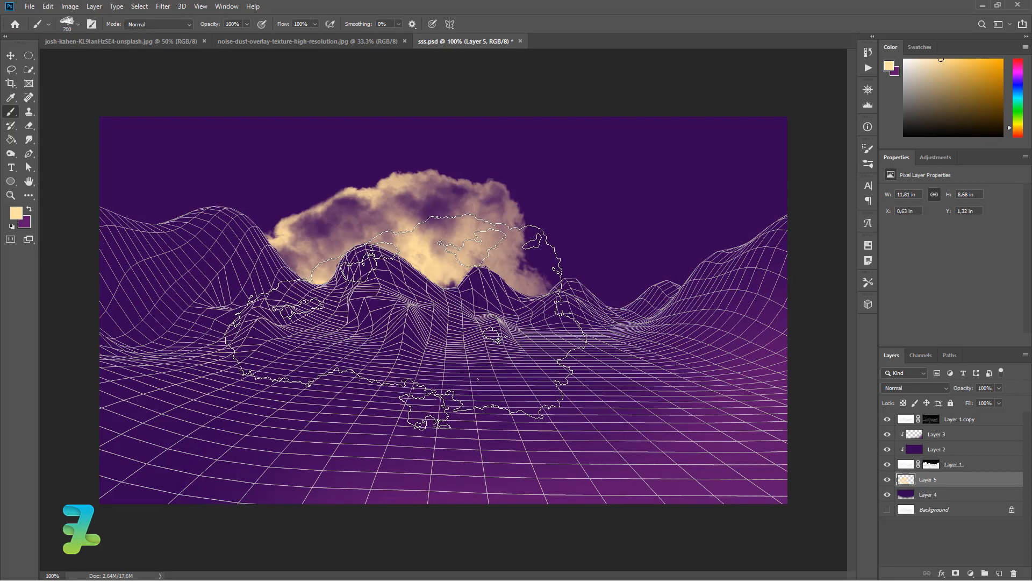
pyautogui.hotkey('ctrl', 'z')
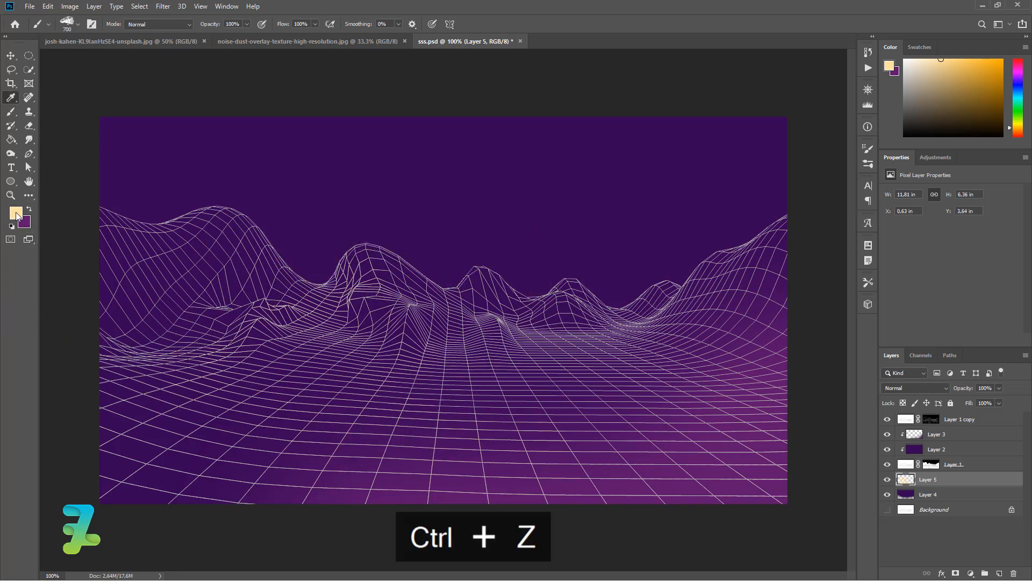
# Set the foreground color to orange #ffaf30.
pyautogui.click(16, 214)
pyautogui.moveTo(763, 330); pyautogui.dragTo(766, 329)
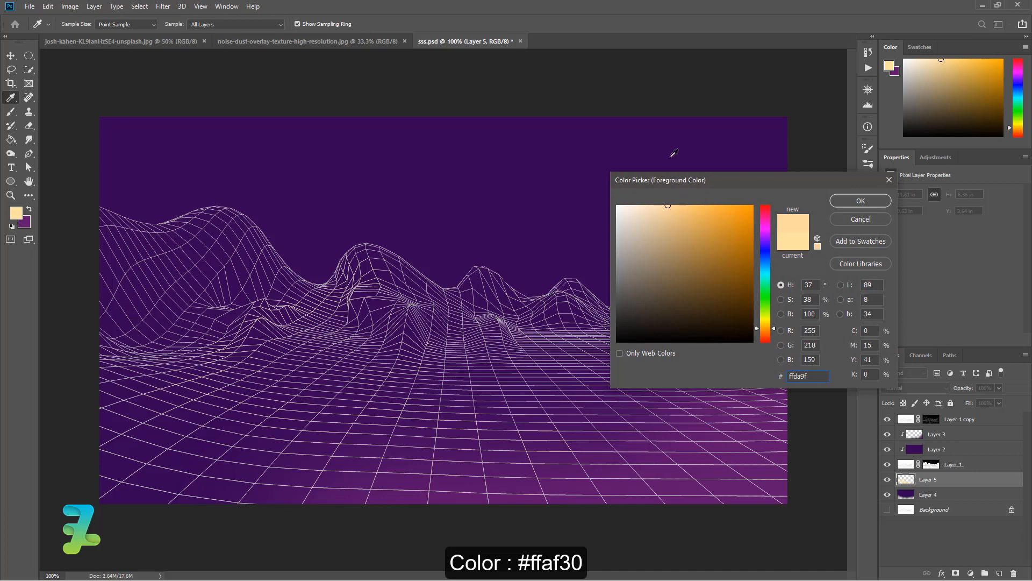
pyautogui.moveTo(705, 210)
pyautogui.mouseDown()
pyautogui.moveTo(721, 200)
pyautogui.moveTo(693, 181)
pyautogui.moveTo(728, 181)
pyautogui.mouseUp()
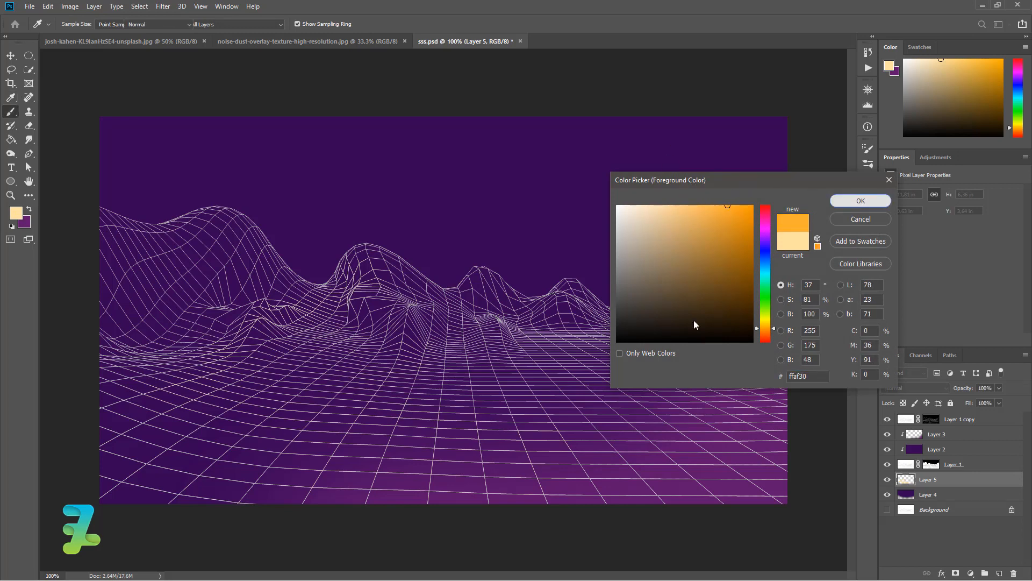
pyautogui.click(860, 201)
# Stamp low orange clouds on Layer 5 in the gaps between the mountain peaks with the 700 px cloud brush.
pyautogui.press('b')
pyautogui.click(558, 396)
pyautogui.click(298, 377)
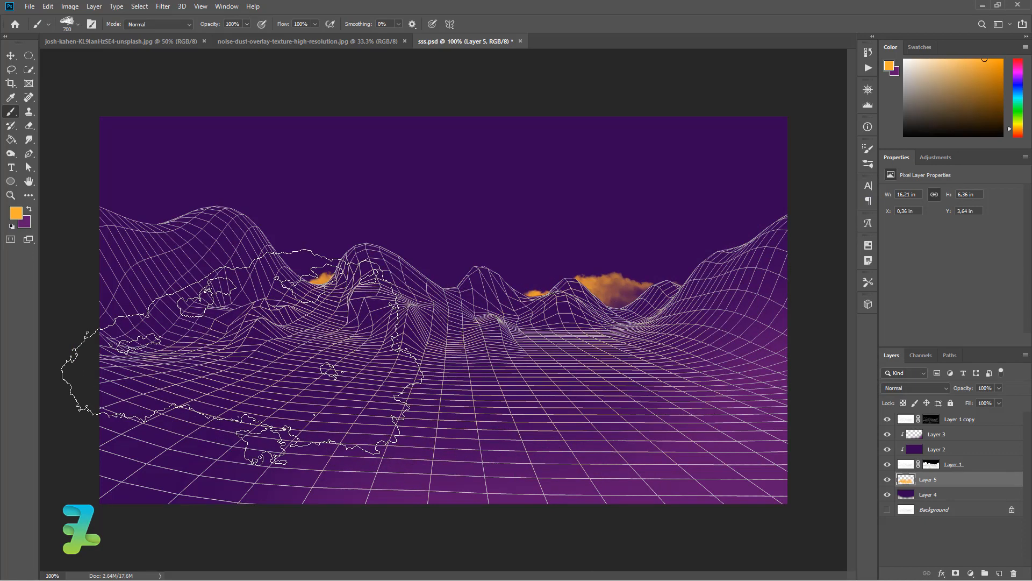
pyautogui.click(241, 356)
pyautogui.click(399, 390)
pyautogui.click(400, 376)
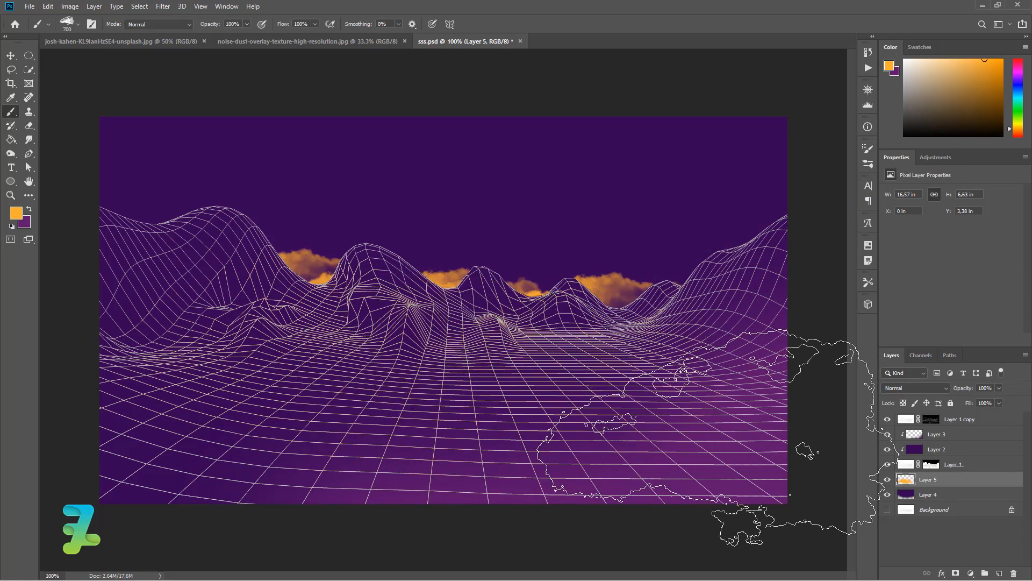
# Add a new layer directly above Layer 4 and set the foreground color to pink #ff308d for the brush.
pyautogui.click(951, 496)
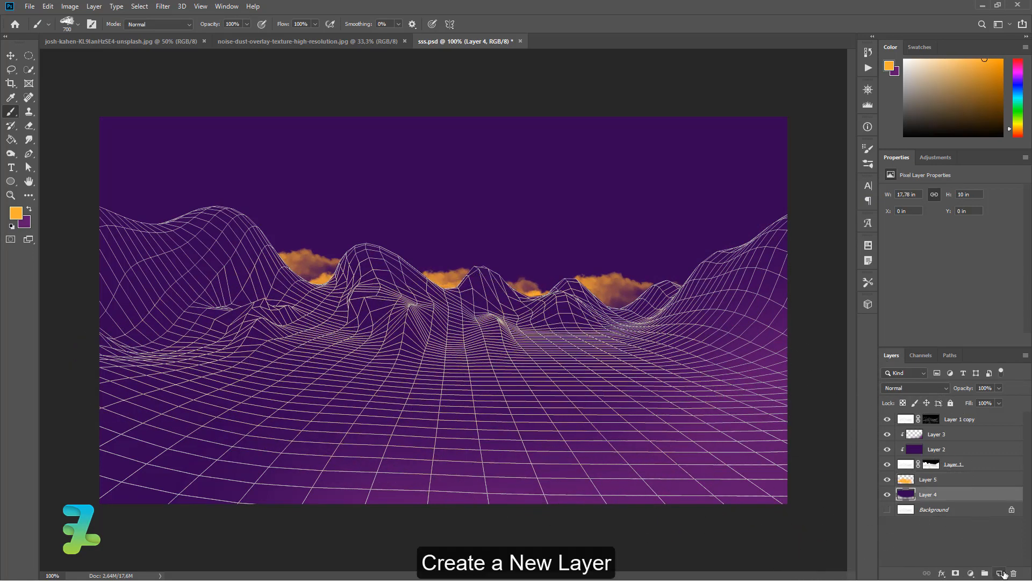
pyautogui.click(1001, 573)
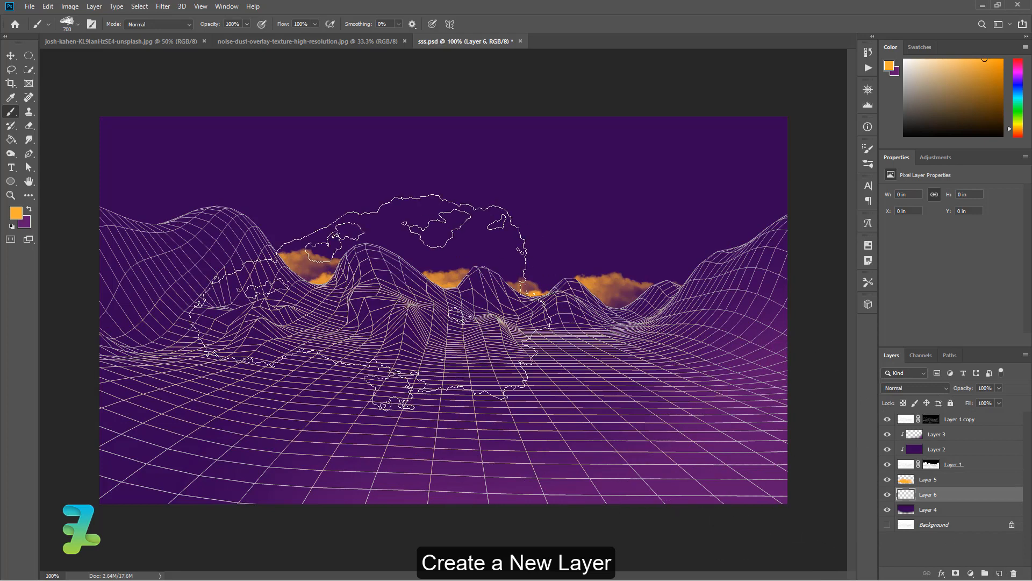
pyautogui.click(17, 213)
pyautogui.moveTo(761, 230); pyautogui.dragTo(764, 215)
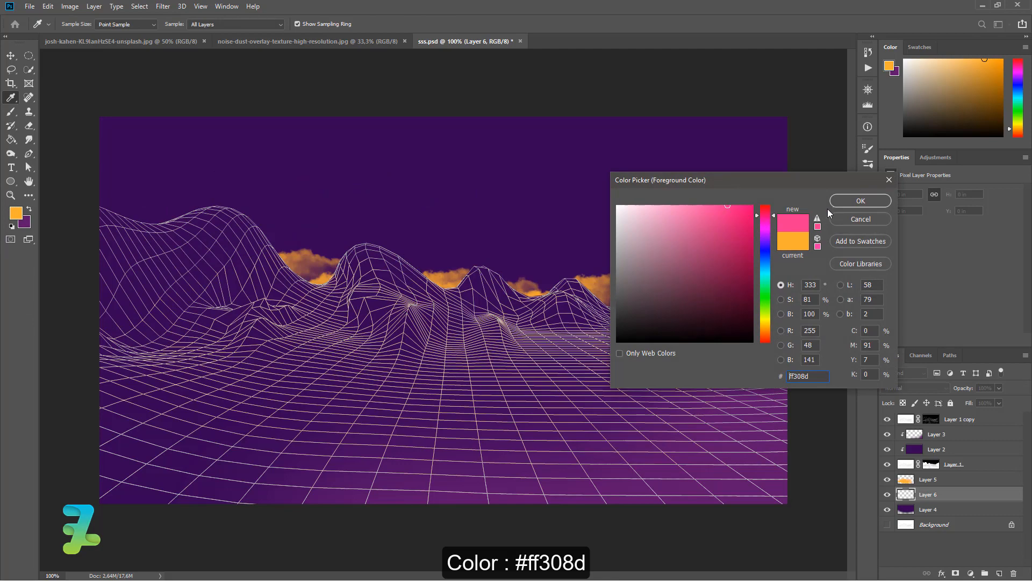
pyautogui.click(861, 200)
pyautogui.press('b')
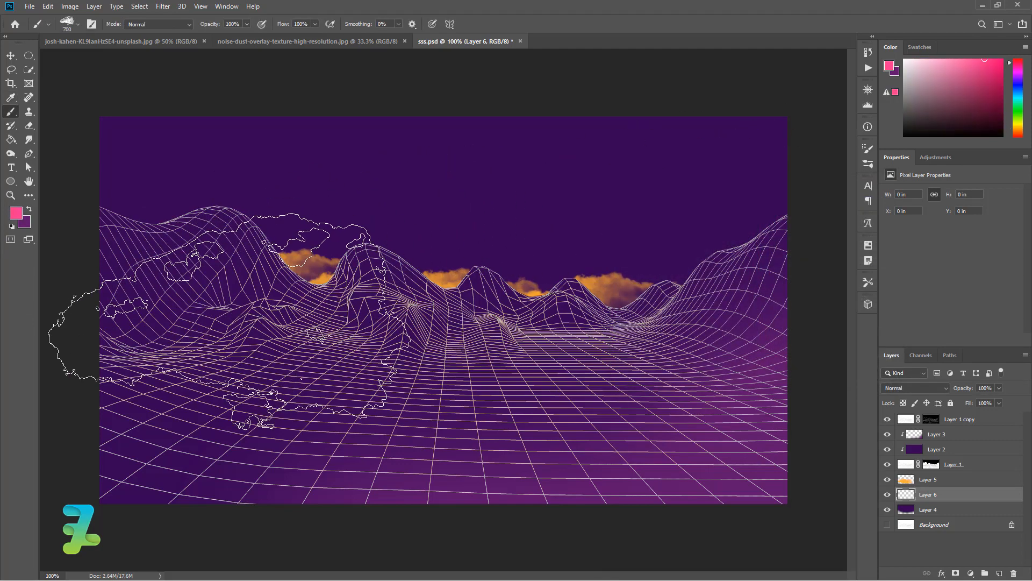
# Test a pink stamp on the left side, undo it, and switch to the pspro.co-Cloud brush with the 1396 px size.
pyautogui.click(178, 344)
pyautogui.hotkey('ctrl', 'z')
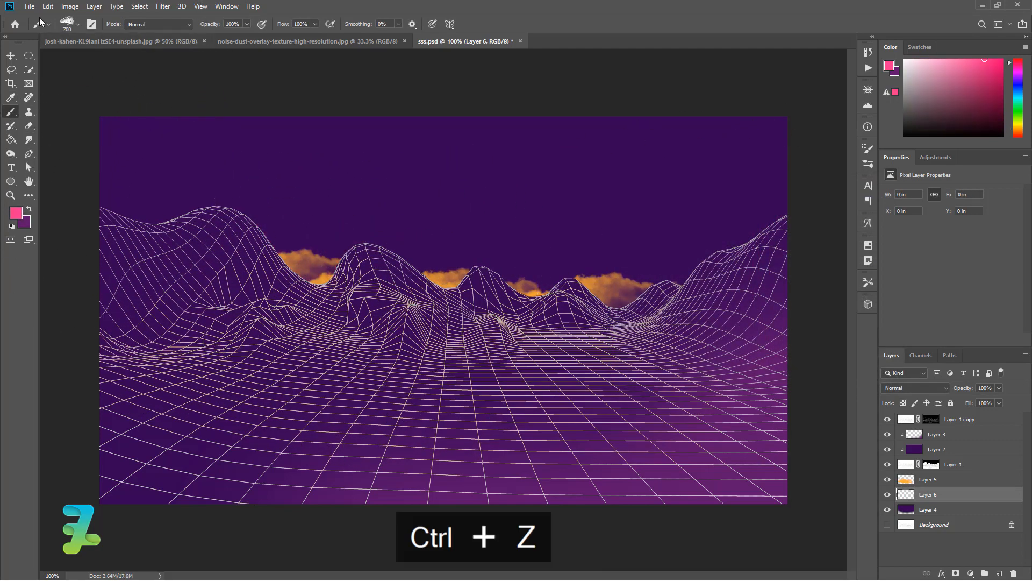
pyautogui.click(67, 23)
pyautogui.click(81, 151)
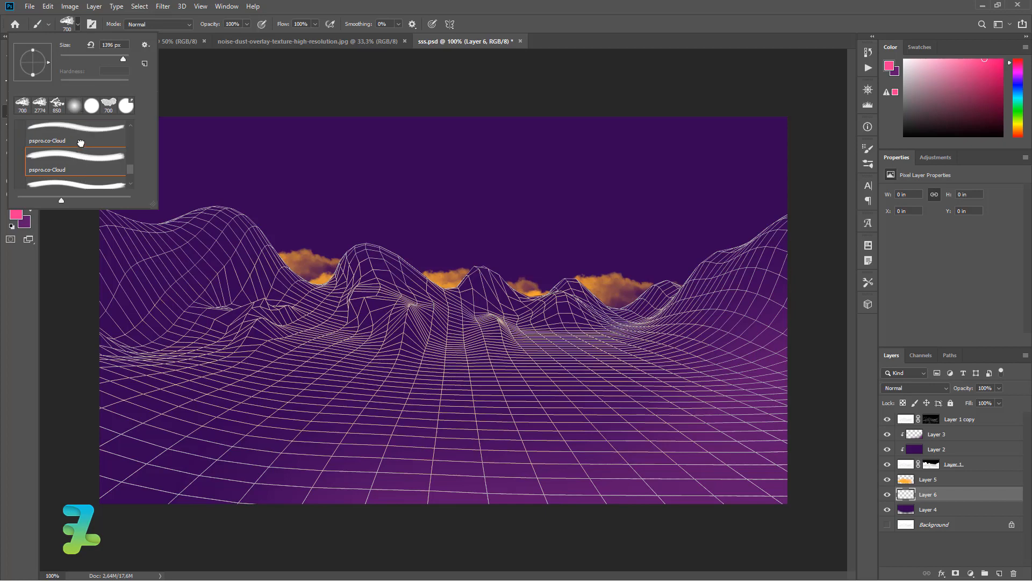
pyautogui.click(83, 29)
# Stamp pink clouds on Layer 6 along the ridge, behind the orange clouds and above the right-hand slope.
pyautogui.click(649, 351)
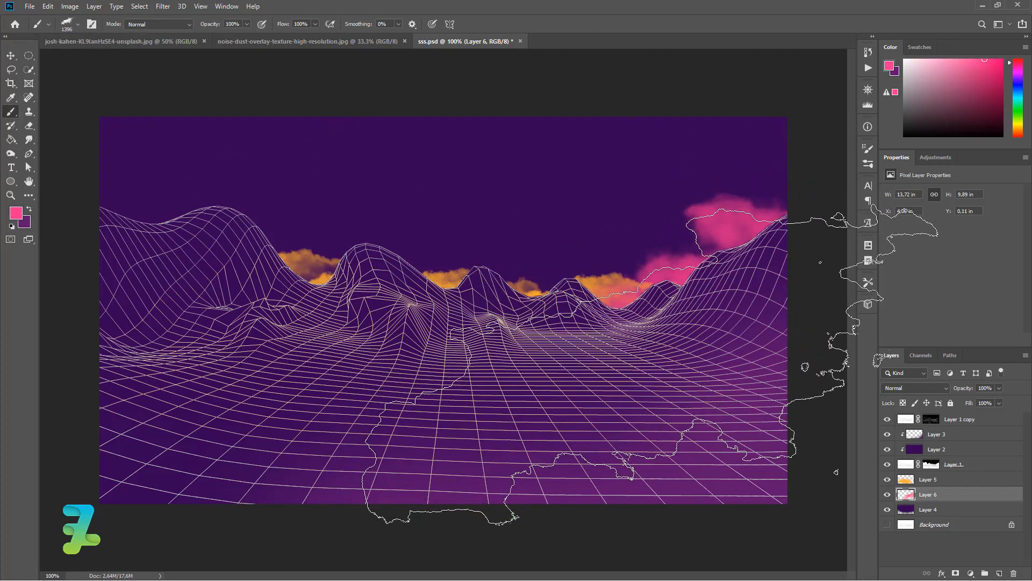
pyautogui.click(522, 401)
pyautogui.click(347, 418)
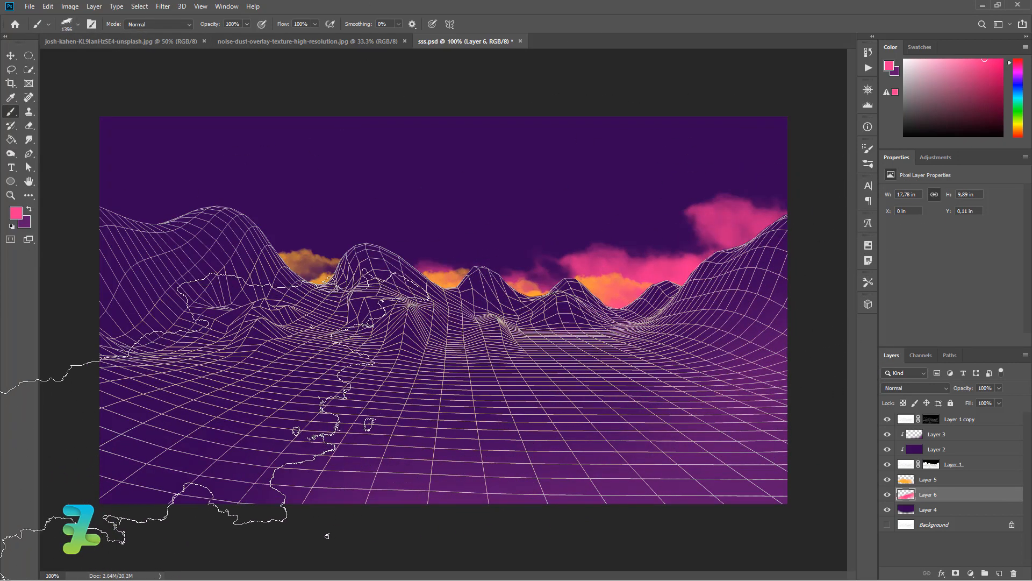
pyautogui.click(114, 413)
pyautogui.click(350, 414)
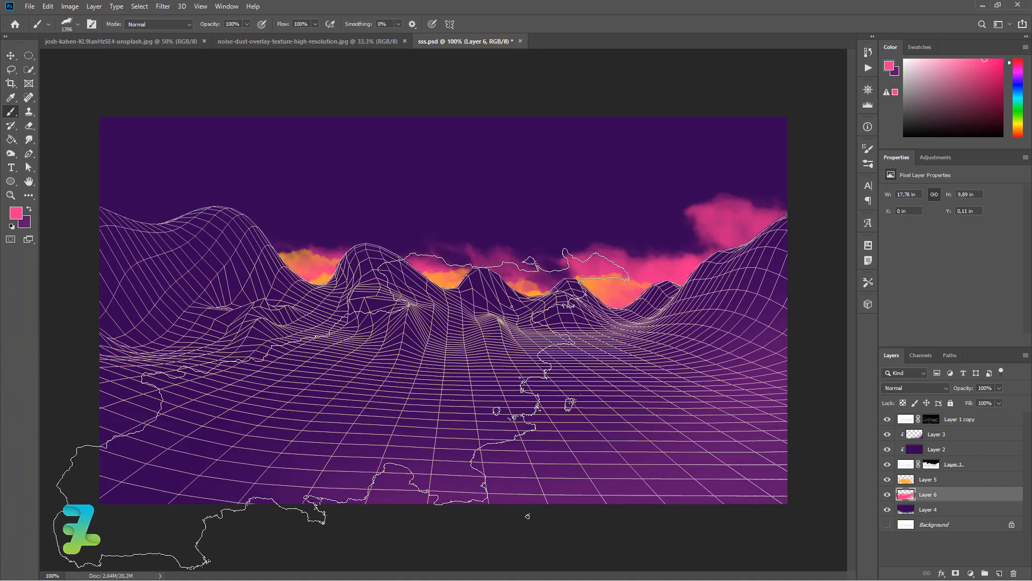
pyautogui.click(257, 416)
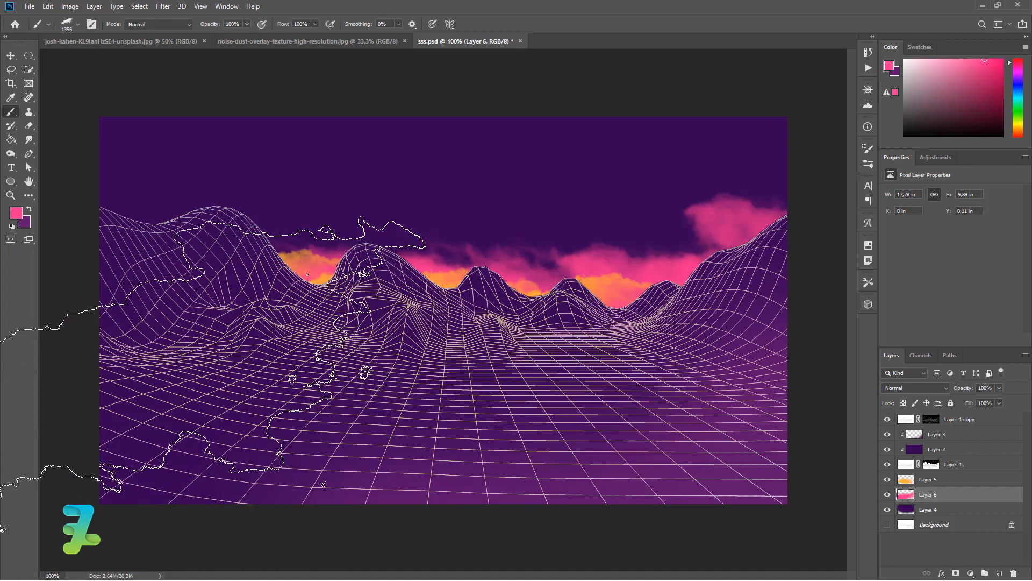
# Try a tall pink cloud above the left-hand peaks, undo it, and stamp a lower one there.
pyautogui.click(345, 413)
pyautogui.hotkey('ctrl', 'z')
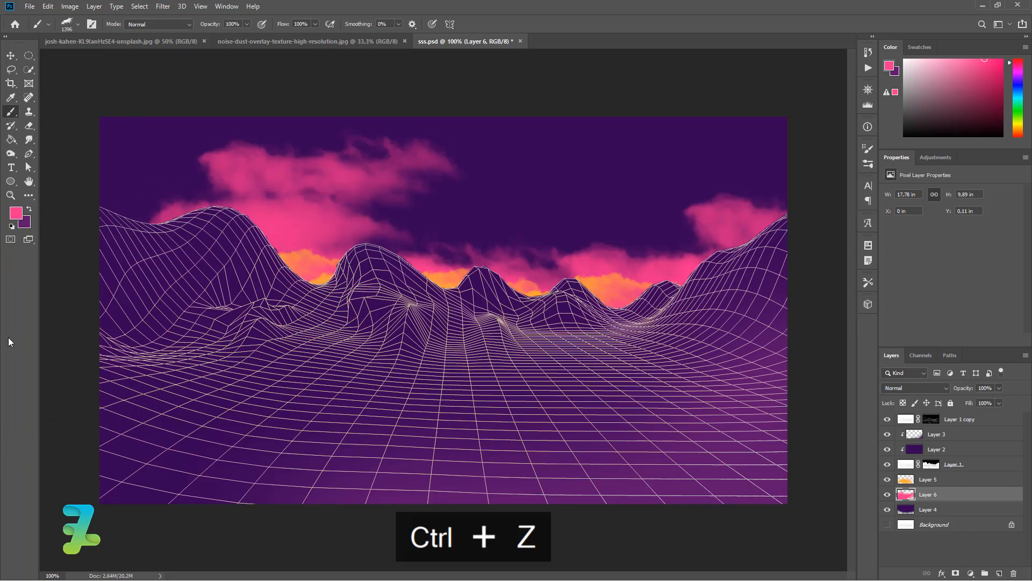
pyautogui.hotkey('ctrl', 'z')
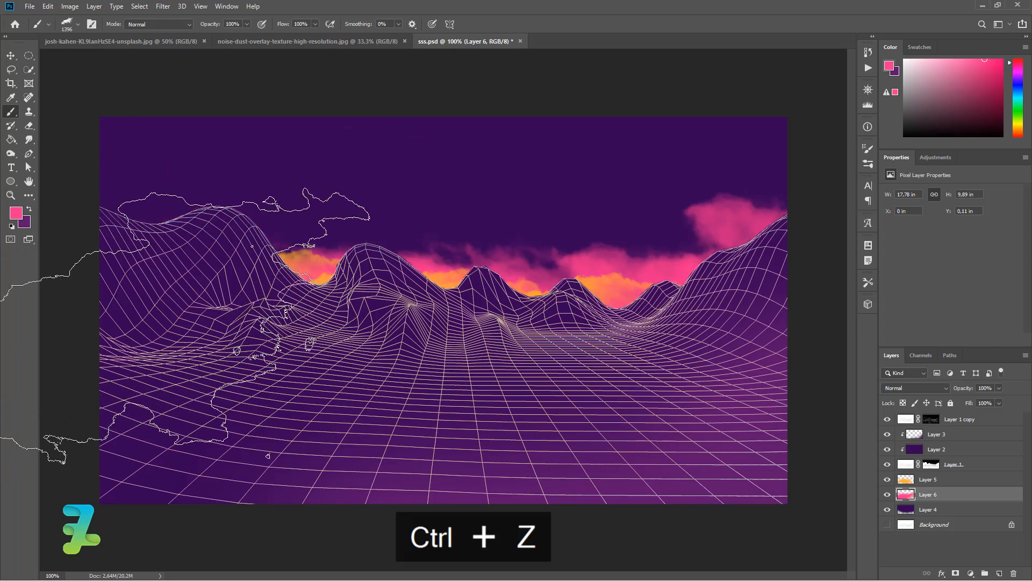
pyautogui.click(48, 354)
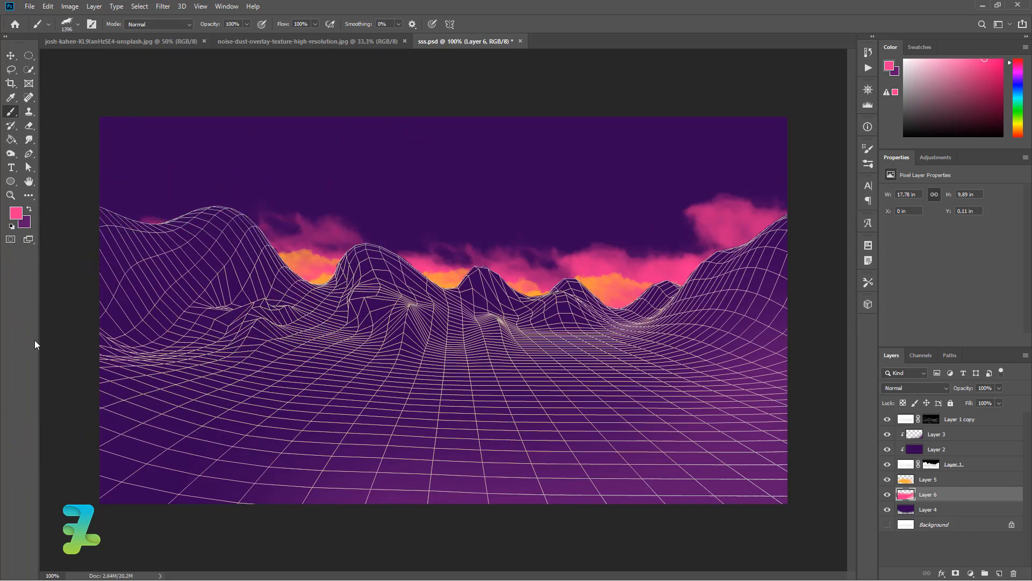
# Switch to the 1792 px pspro.co-Cloud brush and reduce its size to 400 px.
pyautogui.click(78, 24)
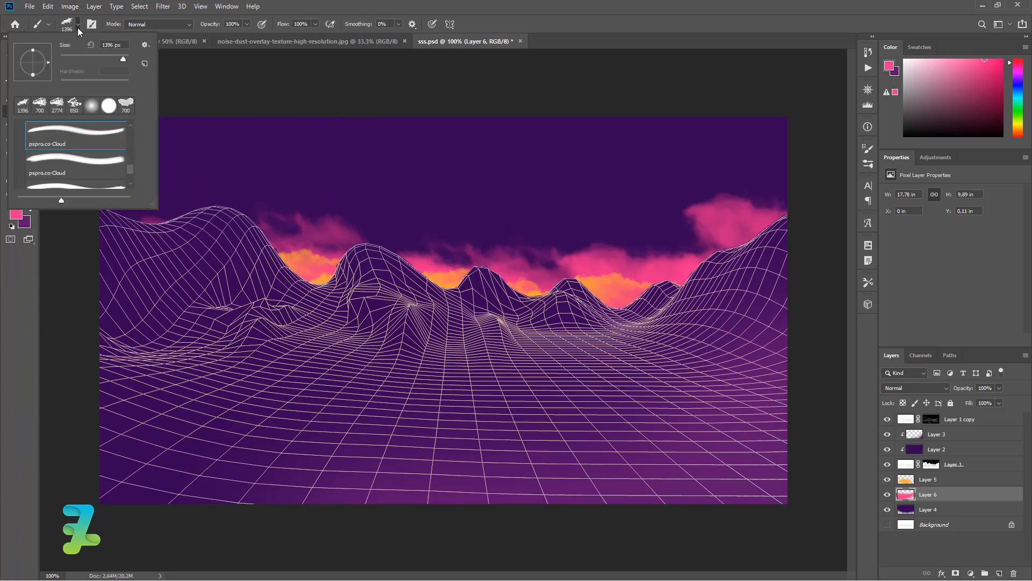
pyautogui.scroll(-2, 76, 183)
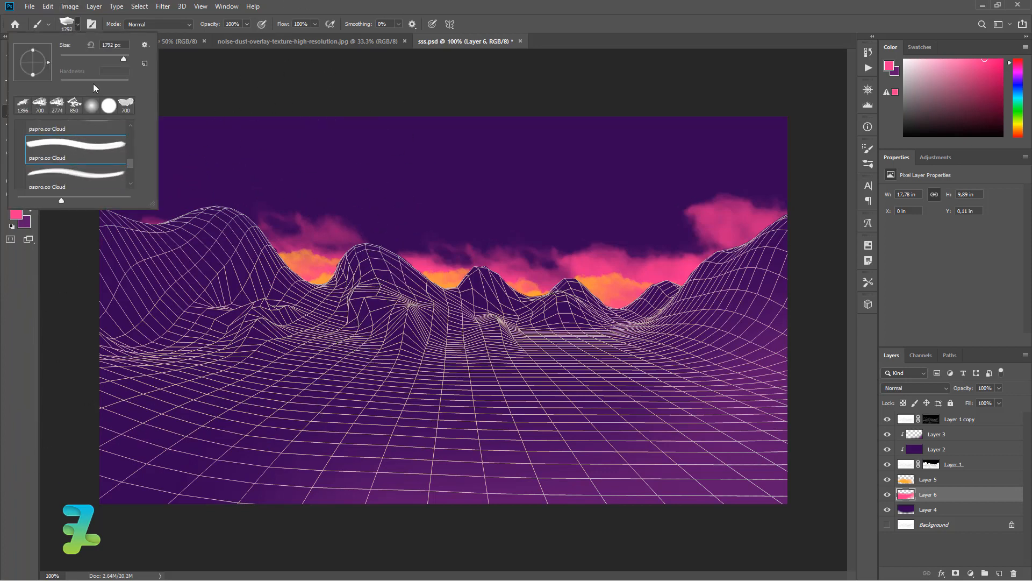
pyautogui.click(83, 24)
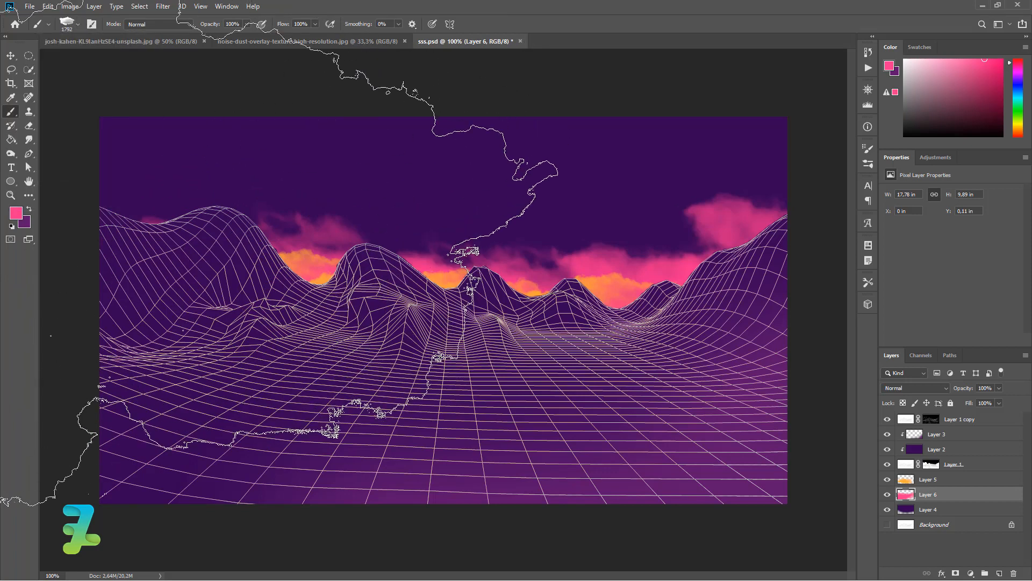
pyautogui.press('[')
pyautogui.press('[')
pyautogui.press('[')
pyautogui.press('[')
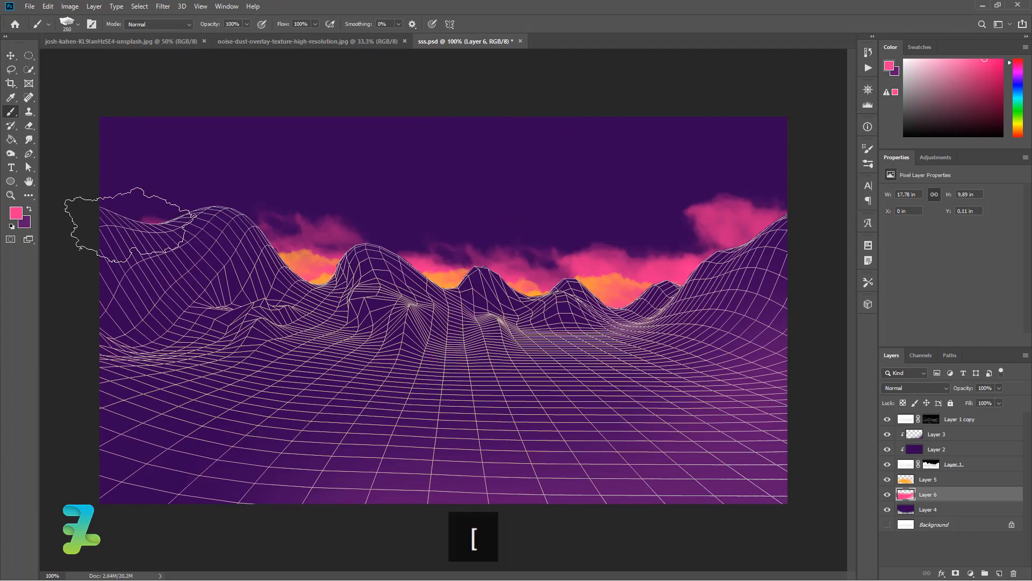
pyautogui.press(']')
pyautogui.press(']')
# Stamp dense pink clouds on Layer 6 behind the far-left slope, the left-hand valley and the right-hand slope, undoing unwanted stamps.
pyautogui.click(134, 231)
pyautogui.hotkey('ctrl', 'z')
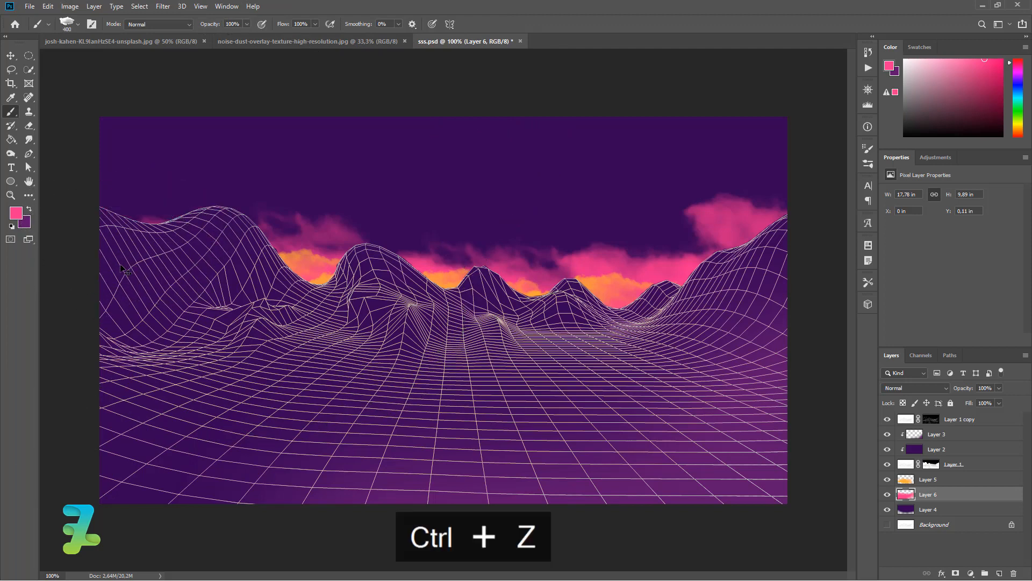
pyautogui.click(123, 268)
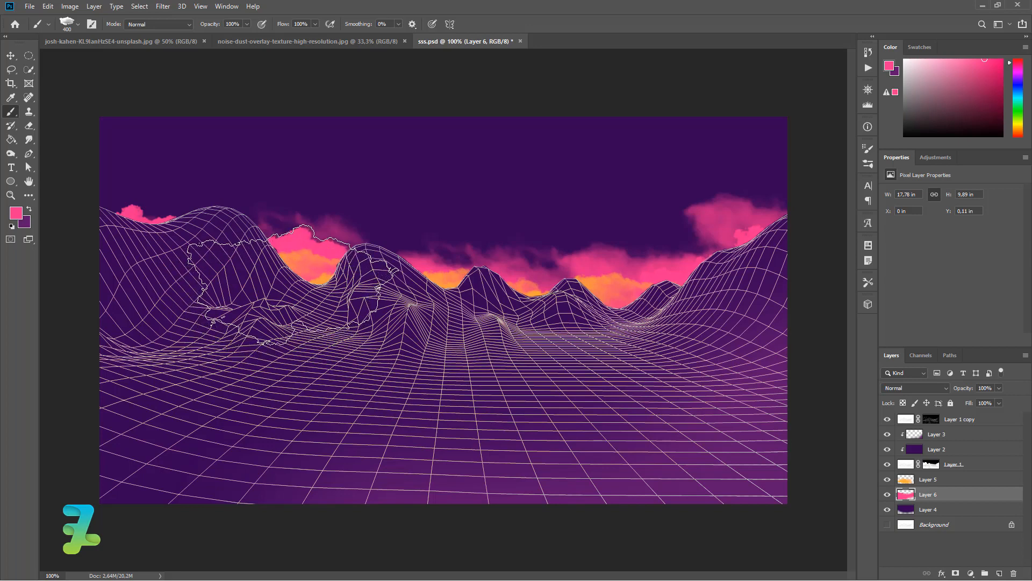
pyautogui.hotkey('ctrl', 'z')
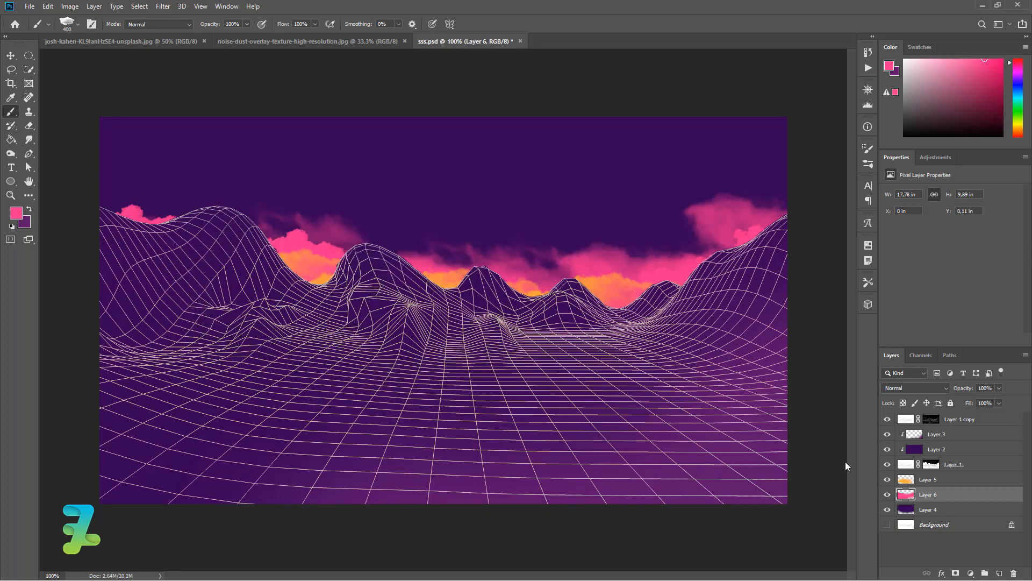
# Paint a soft pink glow on Layer 6 along the ridge and around the right-hand clouds with a 400 px soft round brush.
pyautogui.click(78, 24)
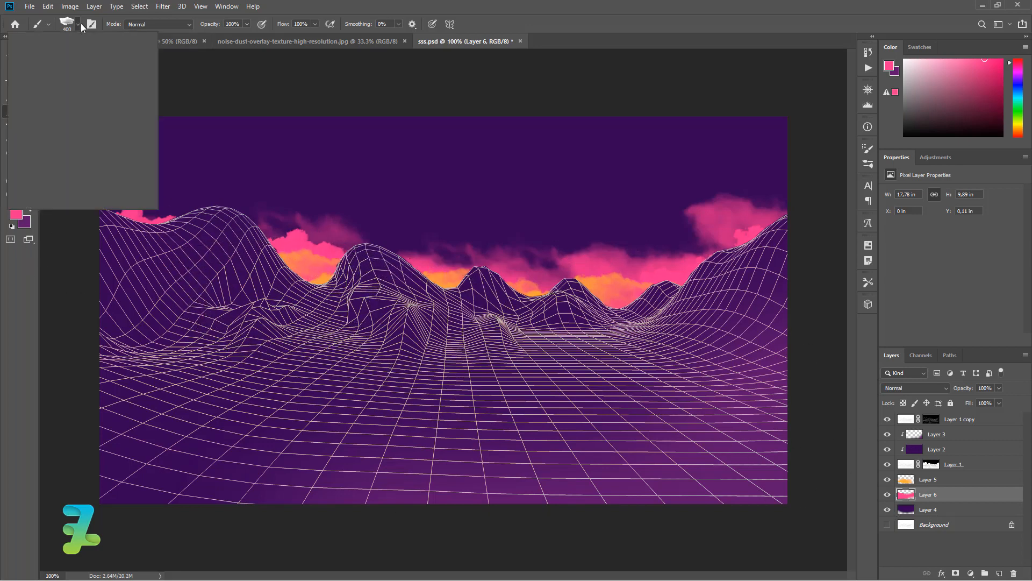
pyautogui.click(83, 27)
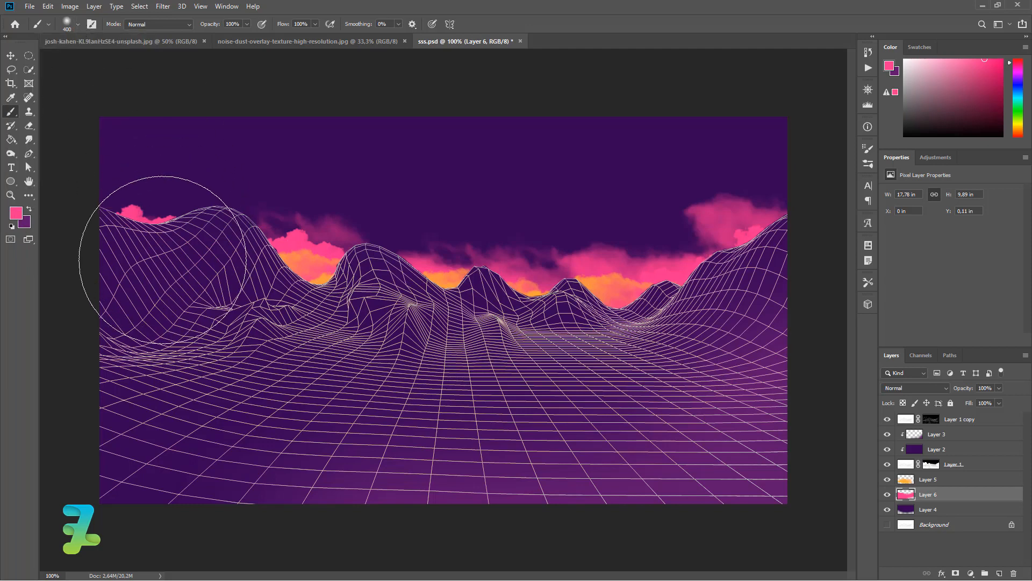
pyautogui.click(303, 328)
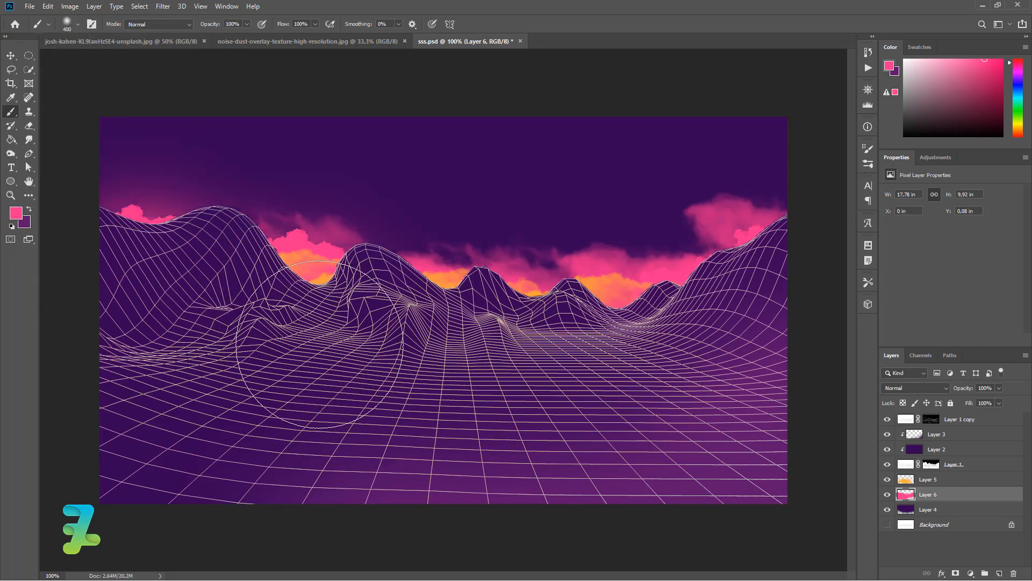
pyautogui.click(444, 351)
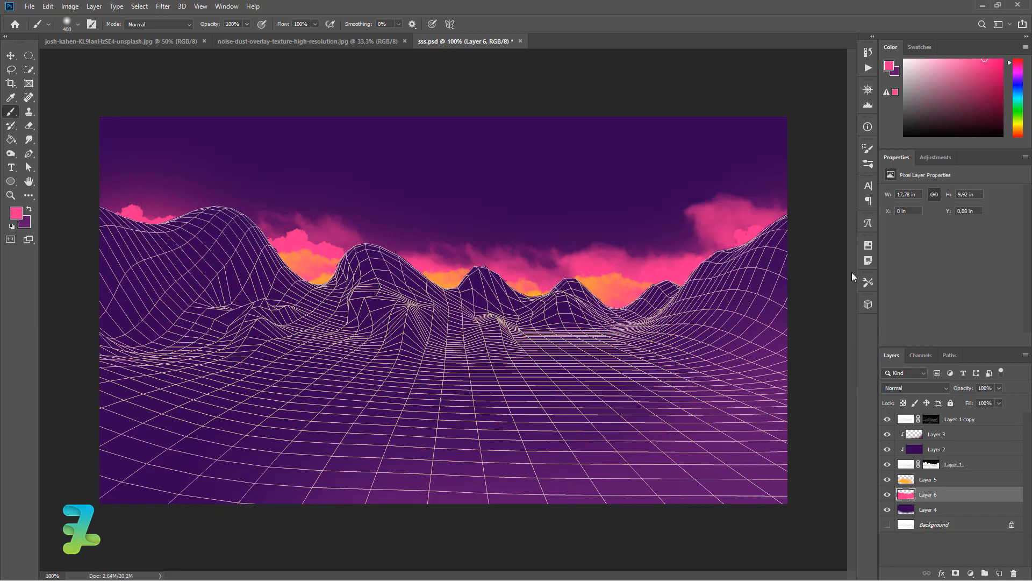
pyautogui.click(744, 304)
pyautogui.moveTo(494, 376)
pyautogui.mouseDown()
pyautogui.moveTo(338, 388)
pyautogui.moveTo(437, 363)
pyautogui.moveTo(399, 357)
pyautogui.moveTo(410, 350)
pyautogui.moveTo(453, 425)
pyautogui.mouseUp()
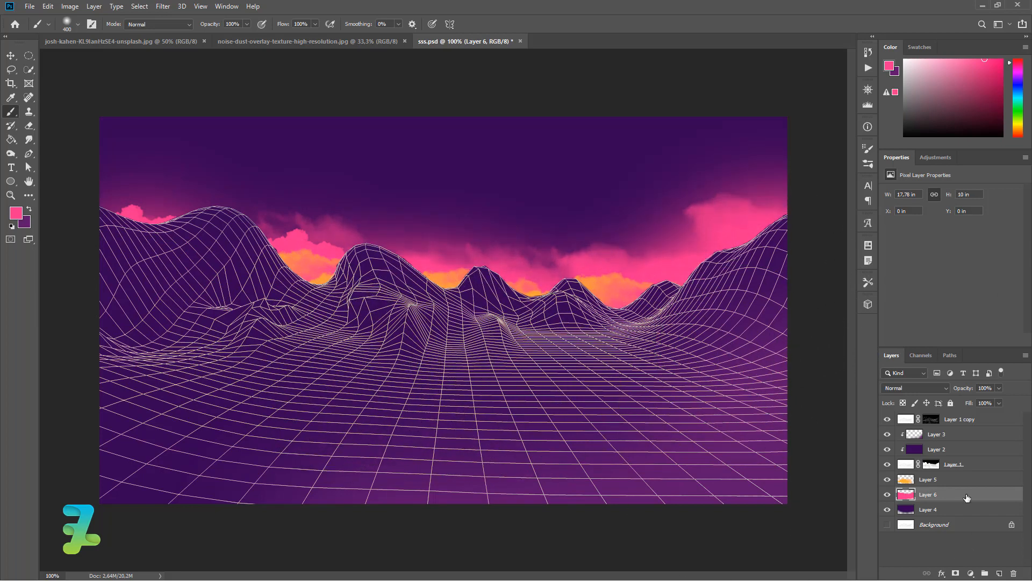
# Paint a soft orange #ffa530 glow on Layer 5 along the horizon behind the peaks.
pyautogui.click(947, 479)
pyautogui.click(15, 213)
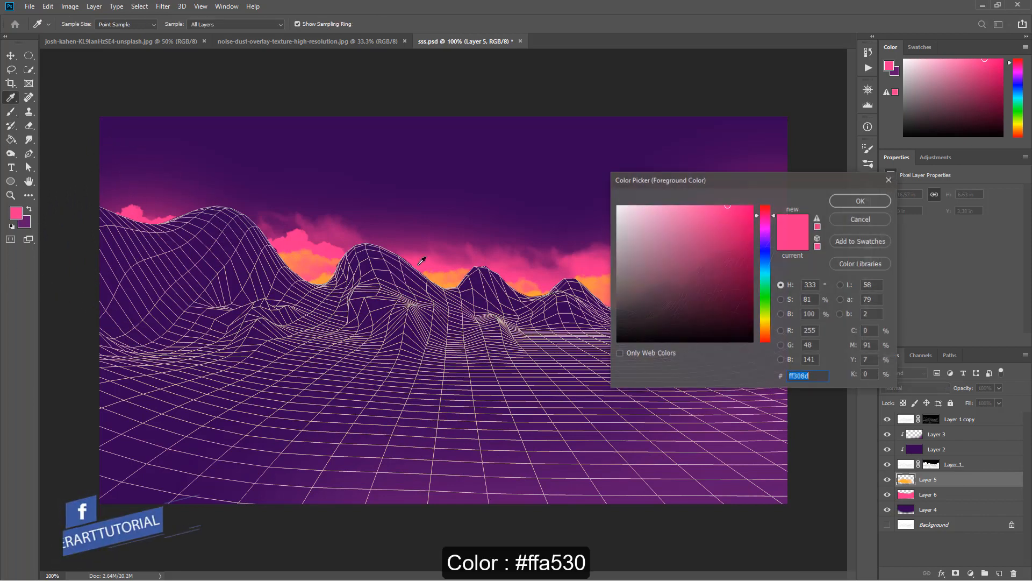
pyautogui.write('ffa530')
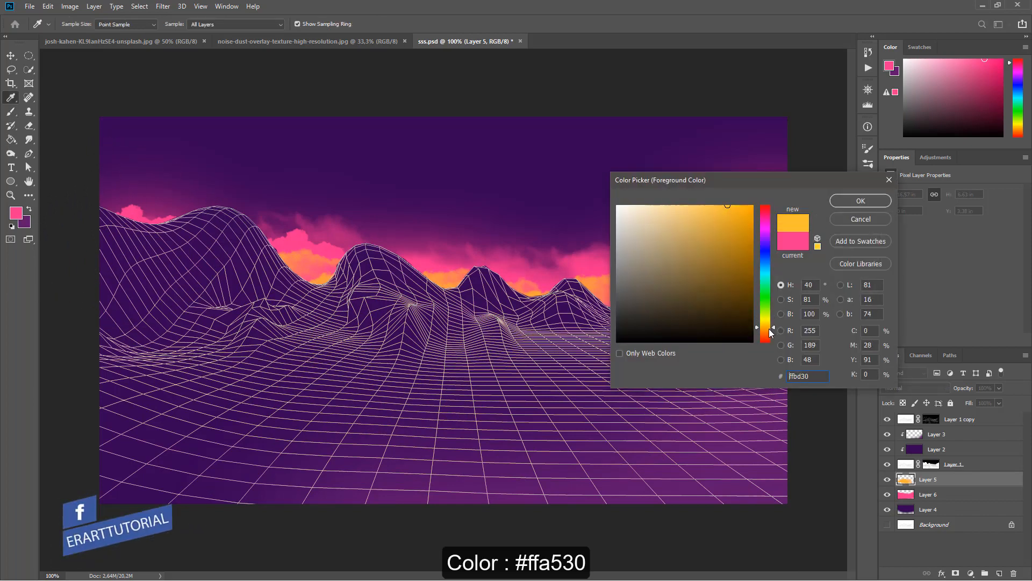
pyautogui.click(860, 201)
pyautogui.press('b')
pyautogui.moveTo(613, 399)
pyautogui.mouseDown()
pyautogui.moveTo(541, 388)
pyautogui.moveTo(467, 396)
pyautogui.moveTo(479, 386)
pyautogui.moveTo(354, 399)
pyautogui.moveTo(391, 386)
pyautogui.moveTo(238, 381)
pyautogui.moveTo(282, 355)
pyautogui.moveTo(246, 387)
pyautogui.moveTo(270, 374)
pyautogui.moveTo(295, 409)
pyautogui.moveTo(326, 418)
pyautogui.mouseUp()
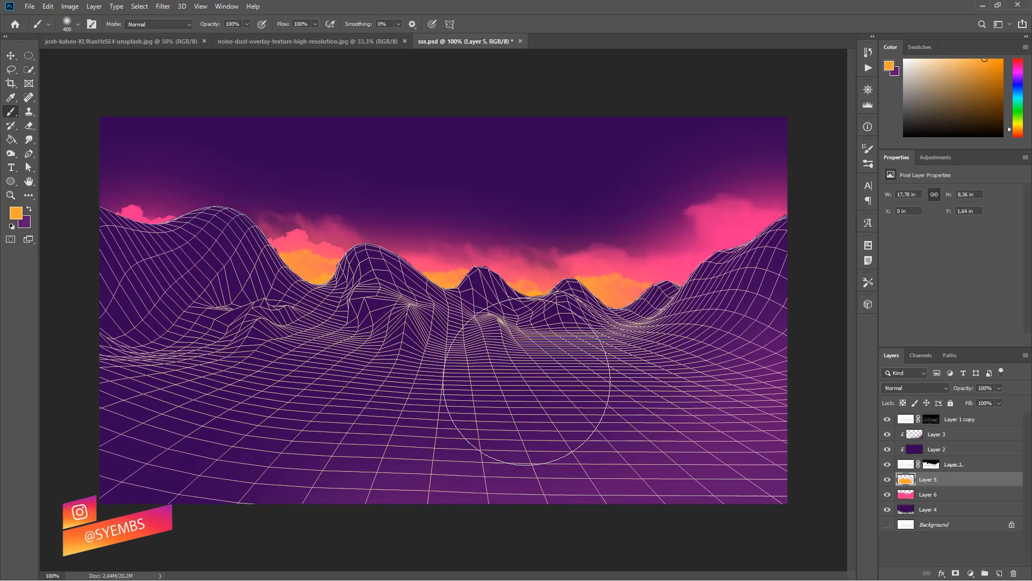
# Choose the Moon 7 brush from the Free Moon Photoshop Brushes group.
pyautogui.click(79, 24)
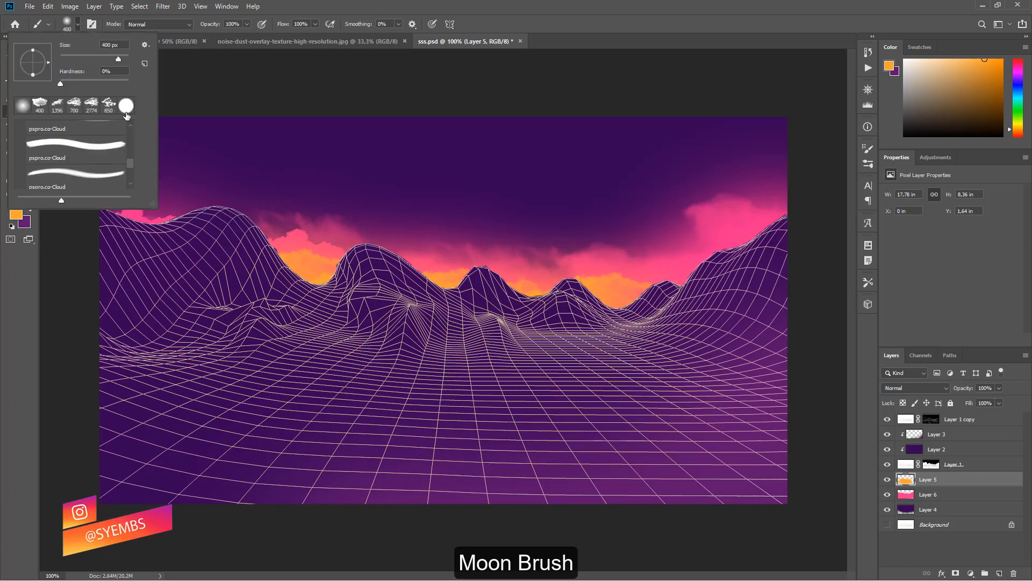
pyautogui.scroll(-2, 55, 160)
pyautogui.scroll(3, 54, 167)
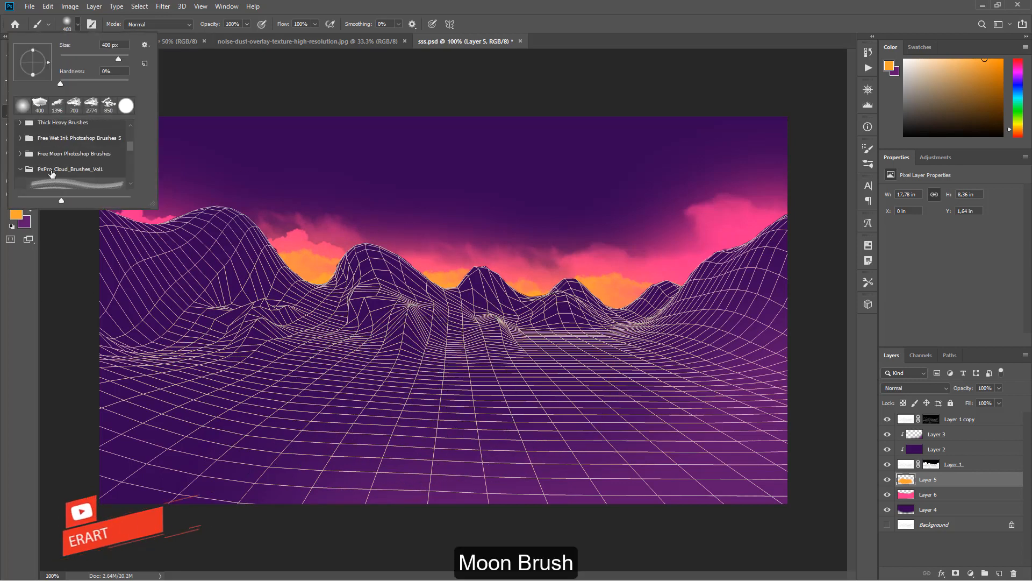
pyautogui.click(22, 167)
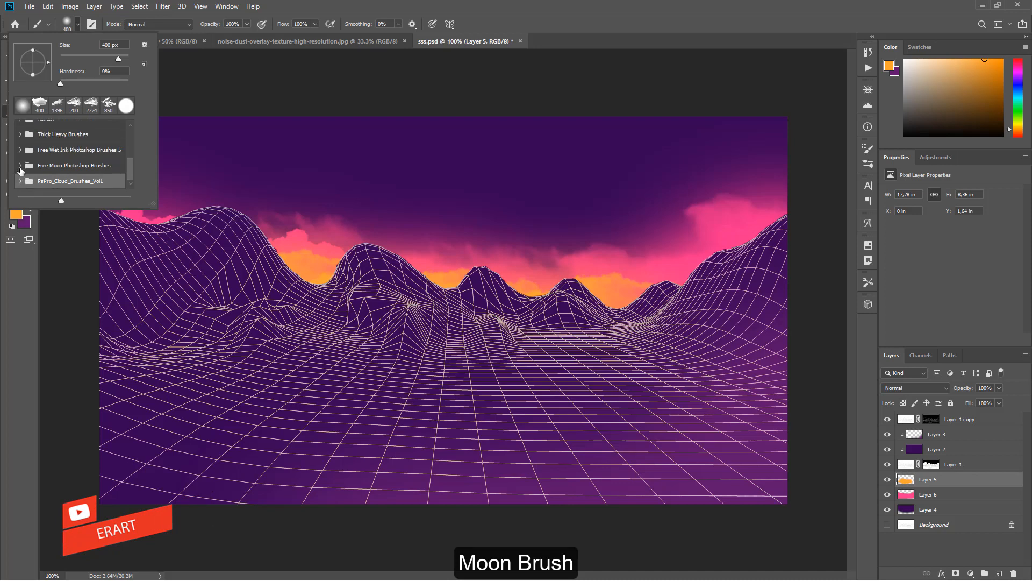
pyautogui.click(21, 166)
pyautogui.click(57, 178)
pyautogui.scroll(-1, 77, 188)
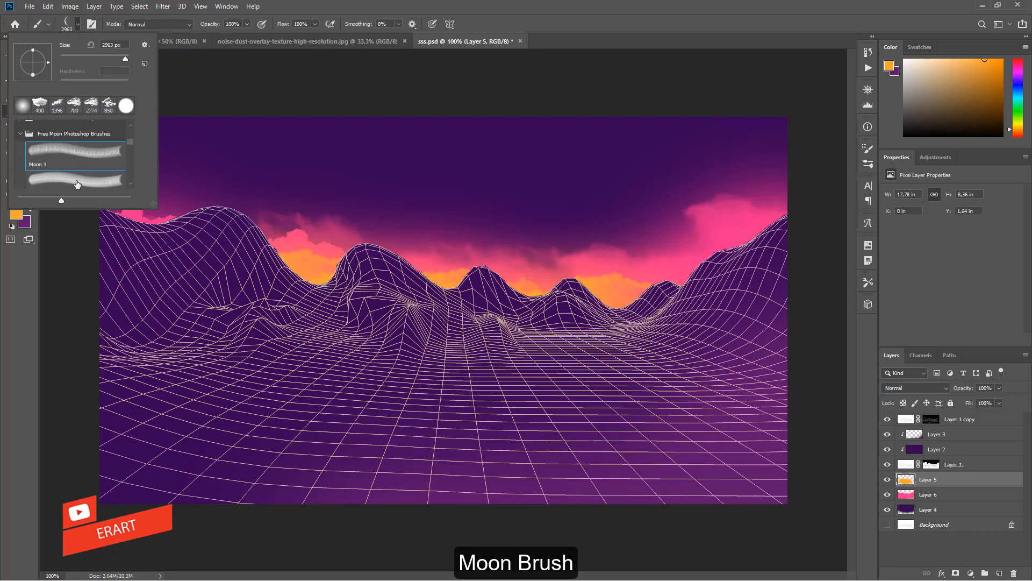
pyautogui.click(76, 181)
pyautogui.scroll(-2, 75, 181)
pyautogui.click(76, 180)
pyautogui.scroll(-2, 79, 183)
pyautogui.scroll(-2, 78, 184)
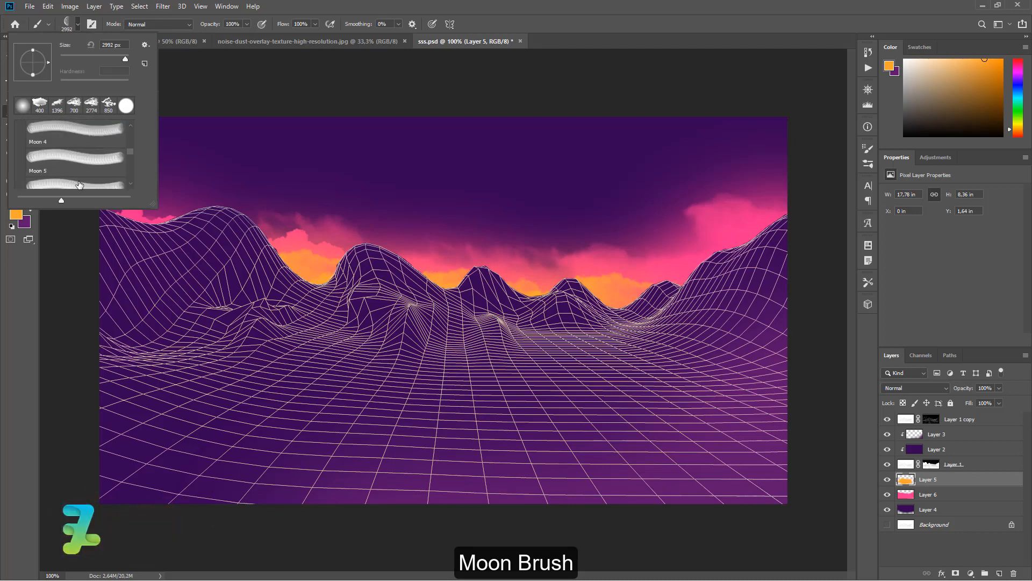
pyautogui.scroll(-1, 78, 181)
pyautogui.click(82, 175)
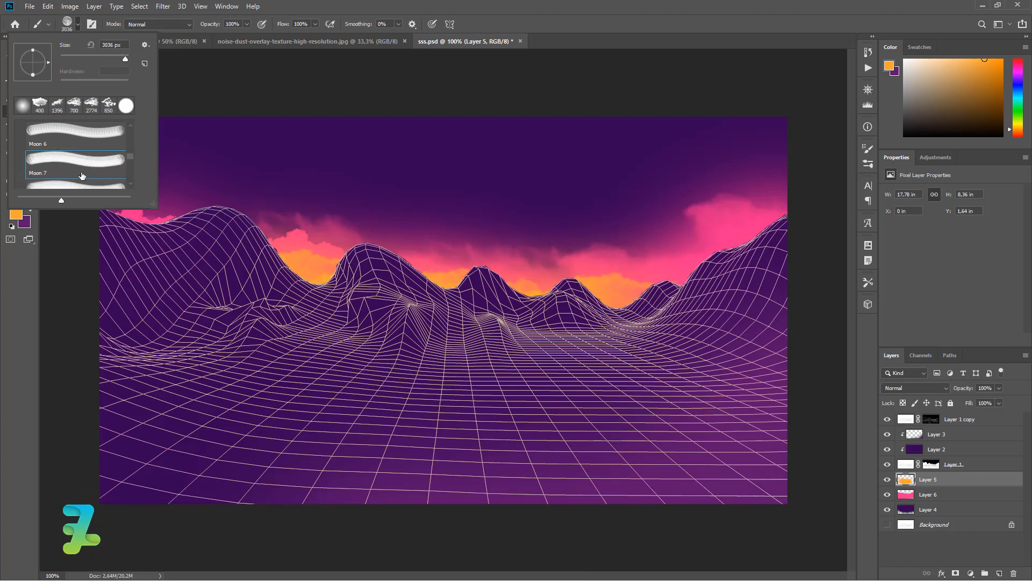
# Add a new layer above Layer 5, reduce the moon brush to 200 px, and try an orange moon stamp and undo it.
pyautogui.click(90, 25)
pyautogui.press('F5')
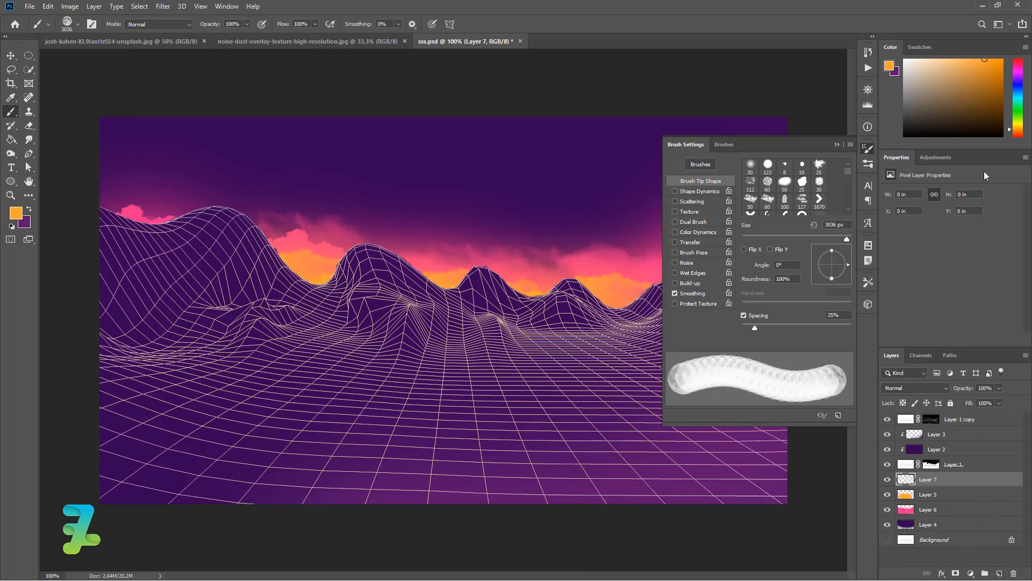
pyautogui.click(836, 145)
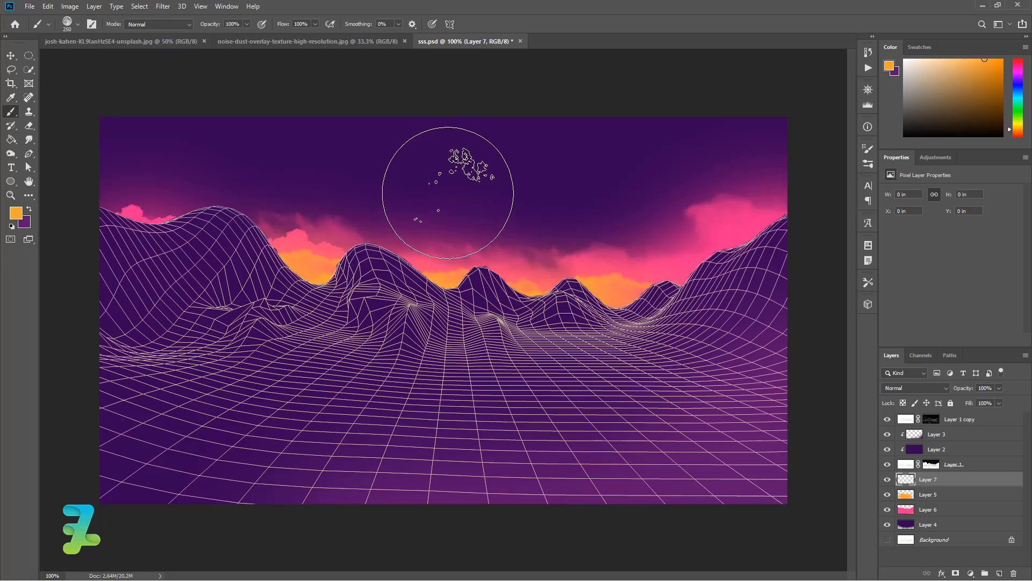
pyautogui.press('[')
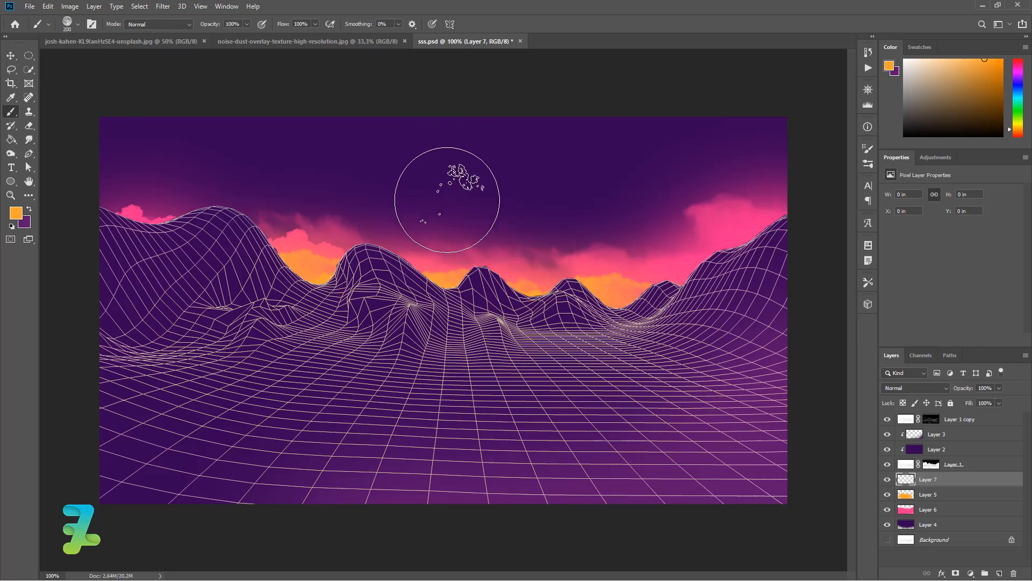
pyautogui.hotkey('ctrl', 'z')
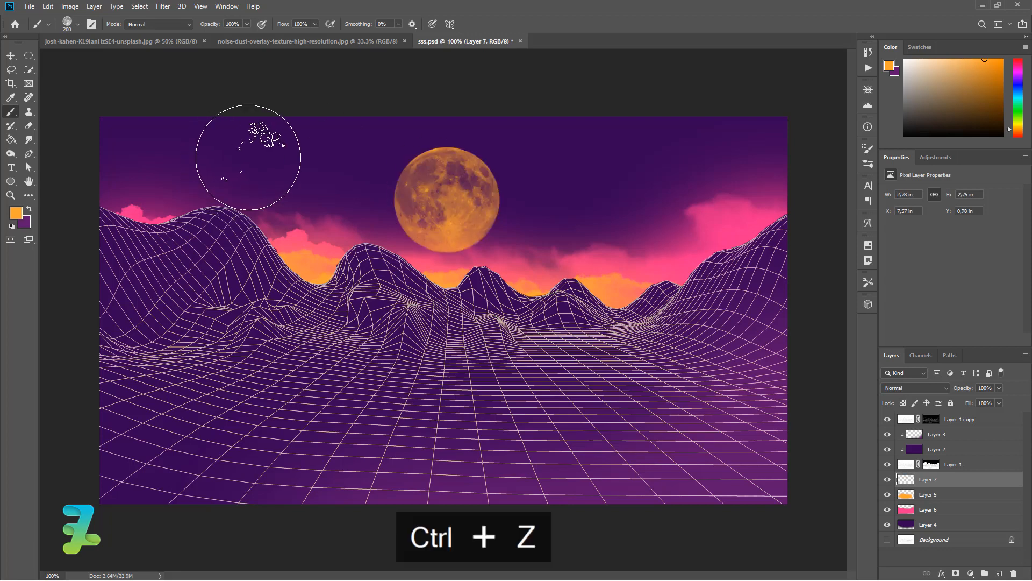
pyautogui.hotkey('ctrl', 'z')
# Set the foreground color to grey #b3b3b3 and stamp a moon on Layer 7 in the sky above the central ridge.
pyautogui.click(14, 215)
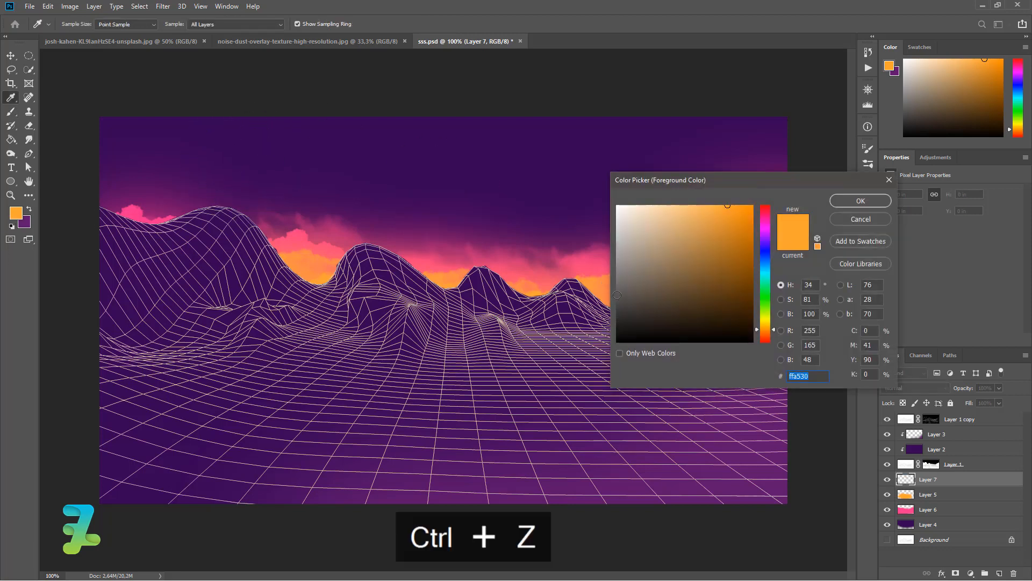
pyautogui.click(615, 249)
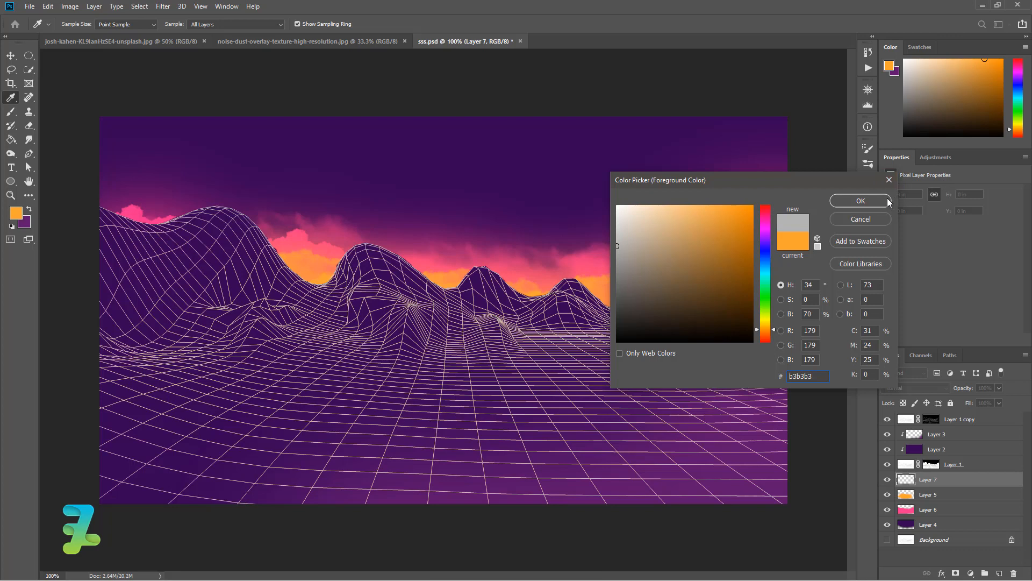
pyautogui.click(865, 201)
pyautogui.click(442, 189)
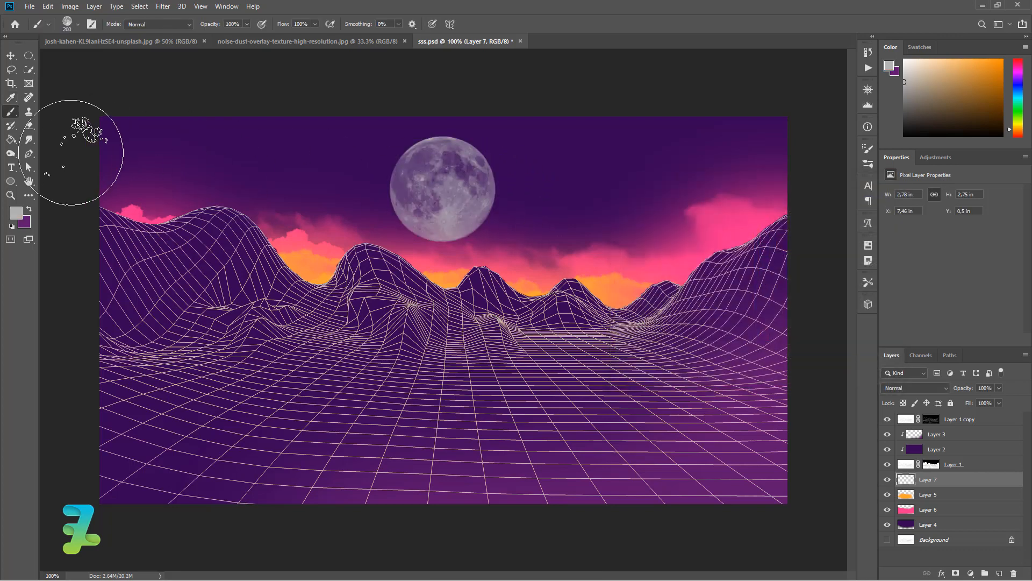
# Center the moon on Layer 7 horizontally on the canvas and clear the selection.
pyautogui.click(11, 55)
pyautogui.hotkey('ctrl', 'a')
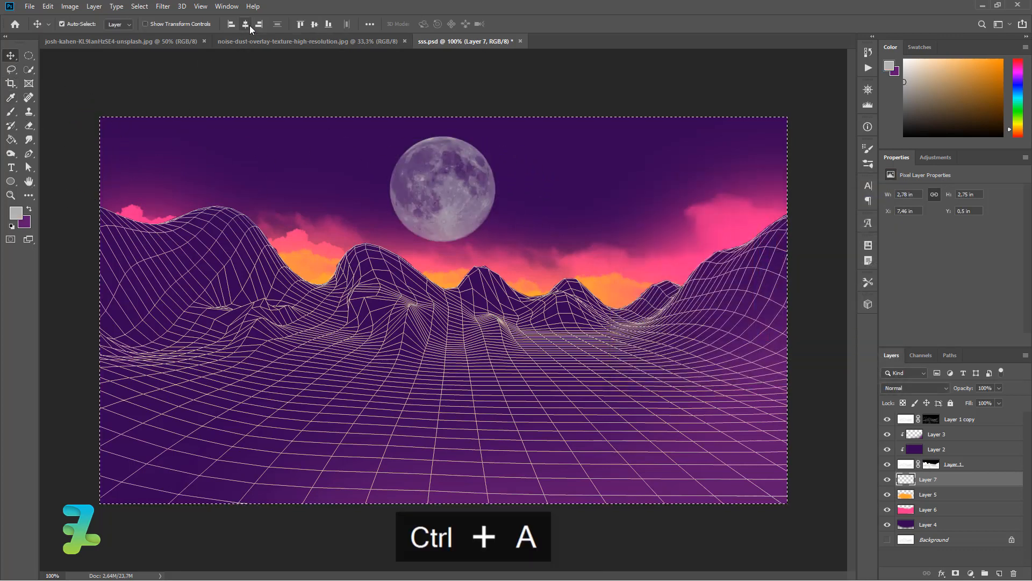
pyautogui.click(246, 24)
pyautogui.hotkey('ctrl', 'd')
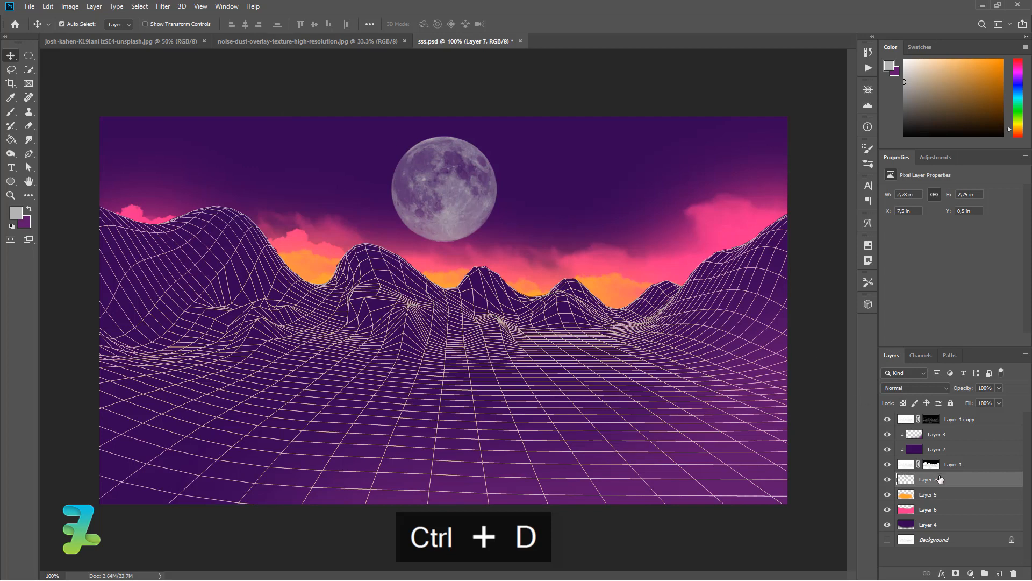
# Select Layer 4 and set the foreground color to dark navy #101335 for the brush.
pyautogui.click(948, 525)
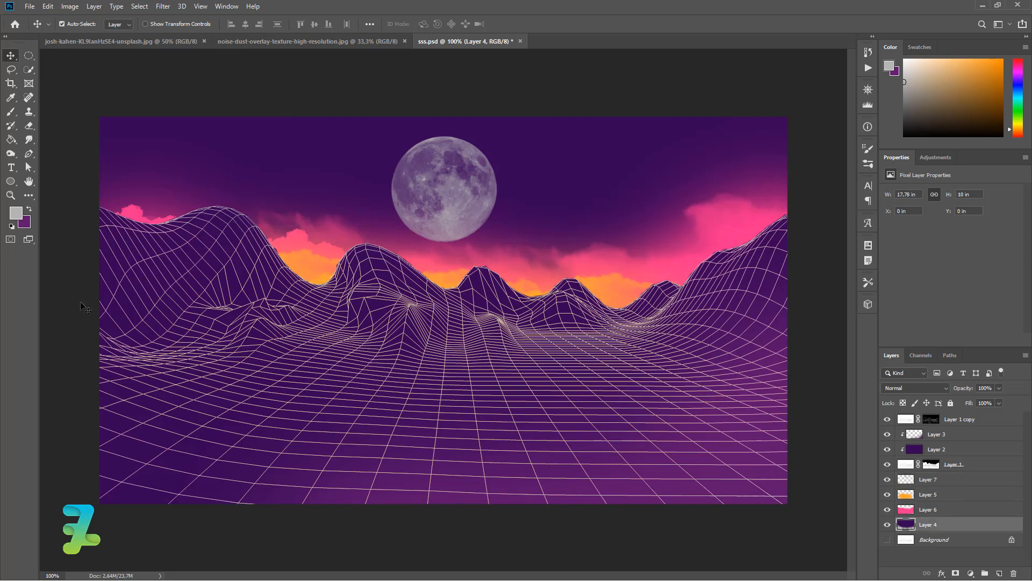
pyautogui.click(16, 213)
pyautogui.click(766, 247)
pyautogui.moveTo(765, 251)
pyautogui.mouseDown()
pyautogui.moveTo(767, 262)
pyautogui.moveTo(767, 252)
pyautogui.mouseUp()
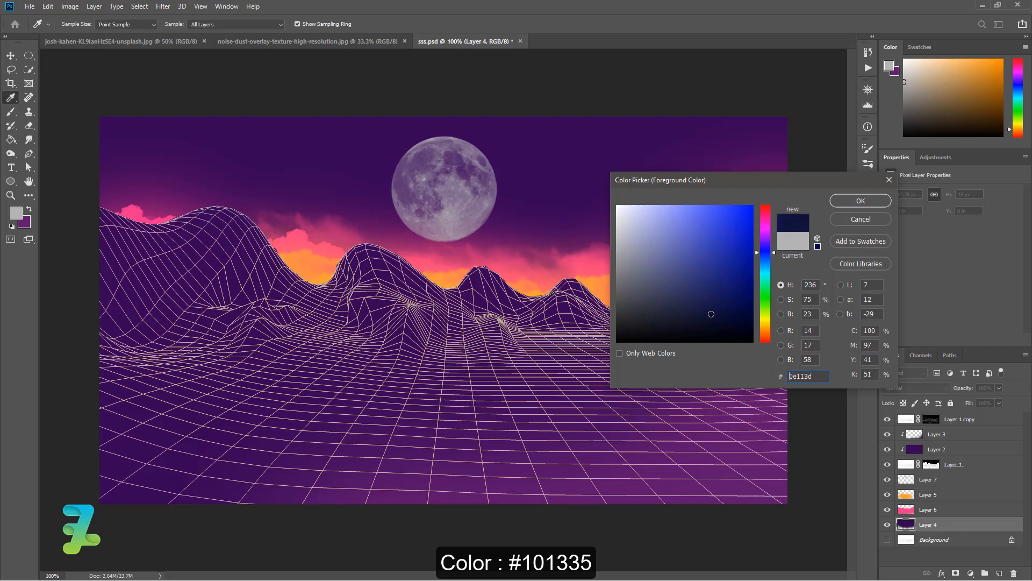
pyautogui.click(860, 202)
pyautogui.press('b')
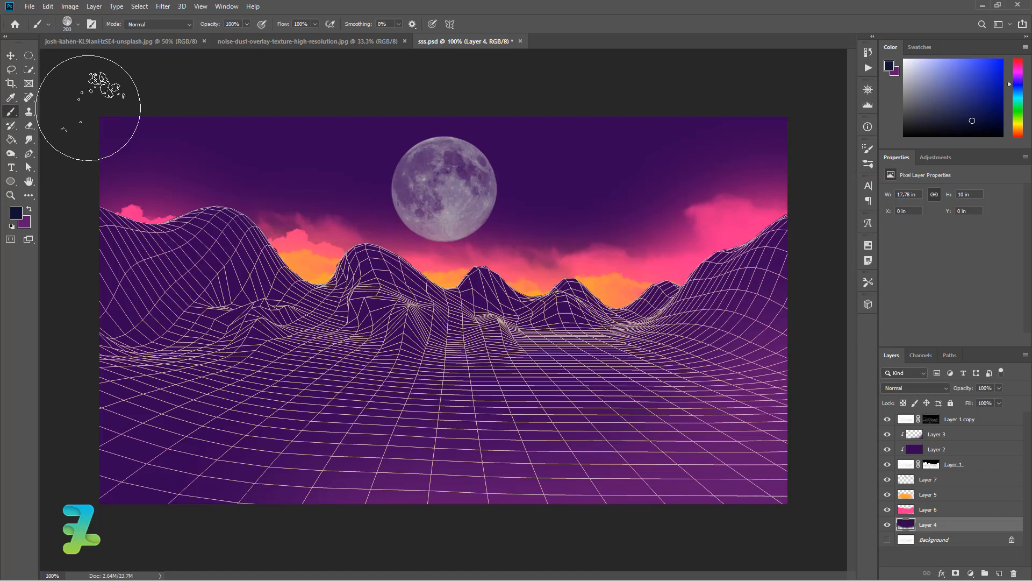
# Switch to a soft round brush, enlarge it to 700 px and darken the upper sky on Layer 4 with navy.
pyautogui.click(78, 24)
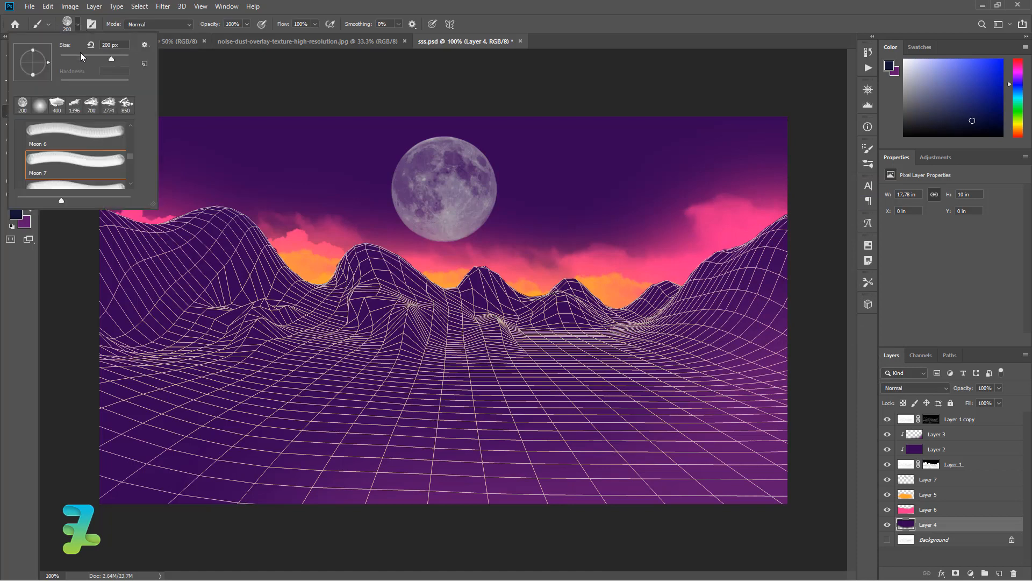
pyautogui.click(77, 23)
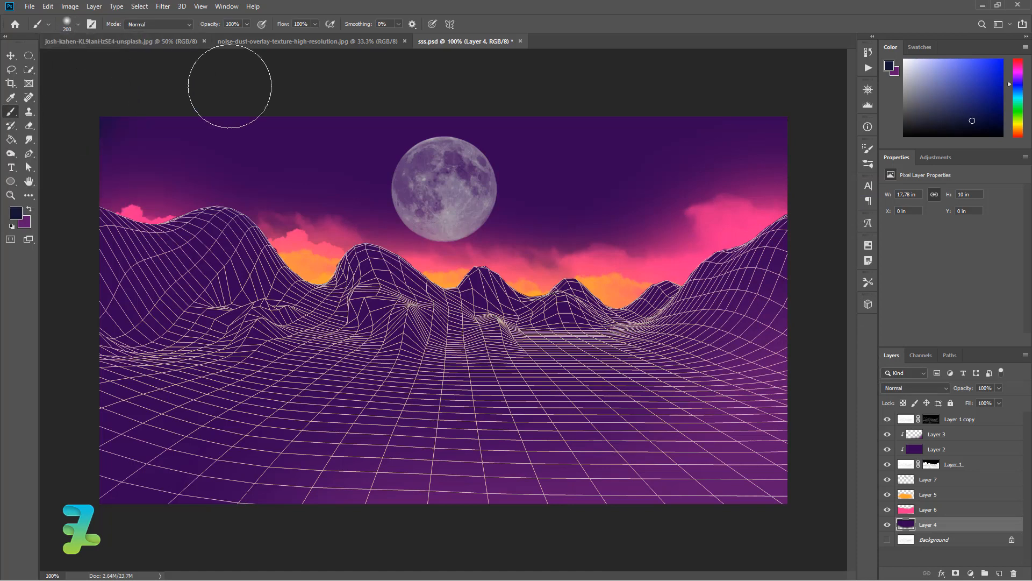
pyautogui.press(']')
pyautogui.press(']')
pyautogui.press(']')
pyautogui.press(']')
pyautogui.press(']')
pyautogui.press(']')
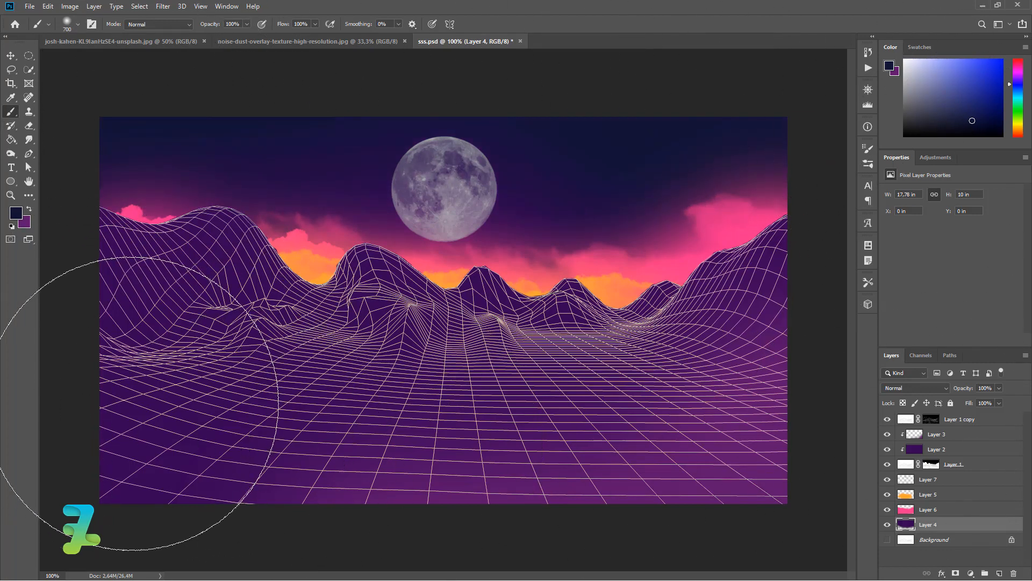
pyautogui.moveTo(128, 399)
pyautogui.mouseDown()
pyautogui.moveTo(530, 416)
pyautogui.moveTo(698, 452)
pyautogui.mouseUp()
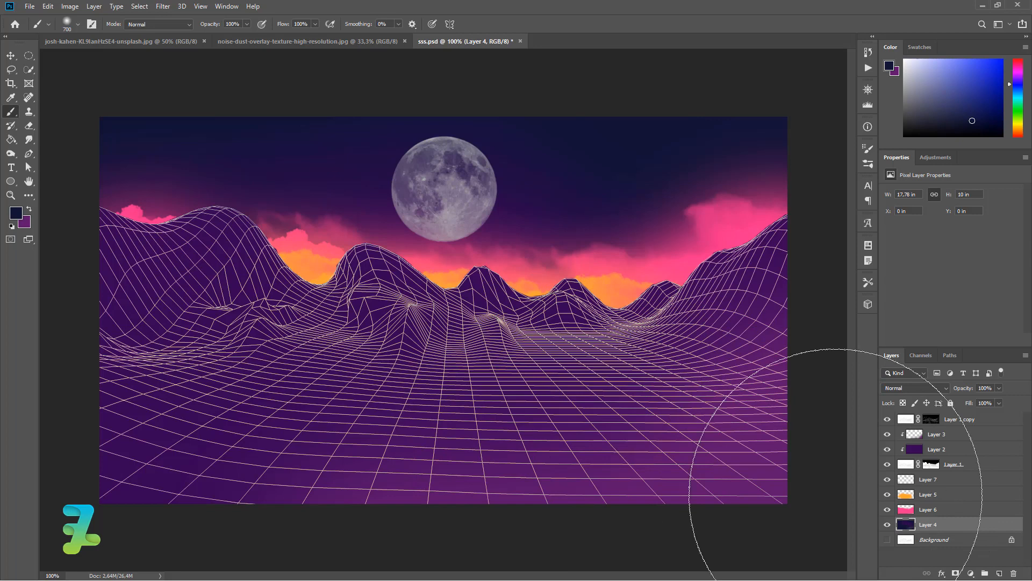
# Add a new layer above the moon's Layer 7 and clip it to that layer.
pyautogui.click(887, 482)
pyautogui.click(928, 482)
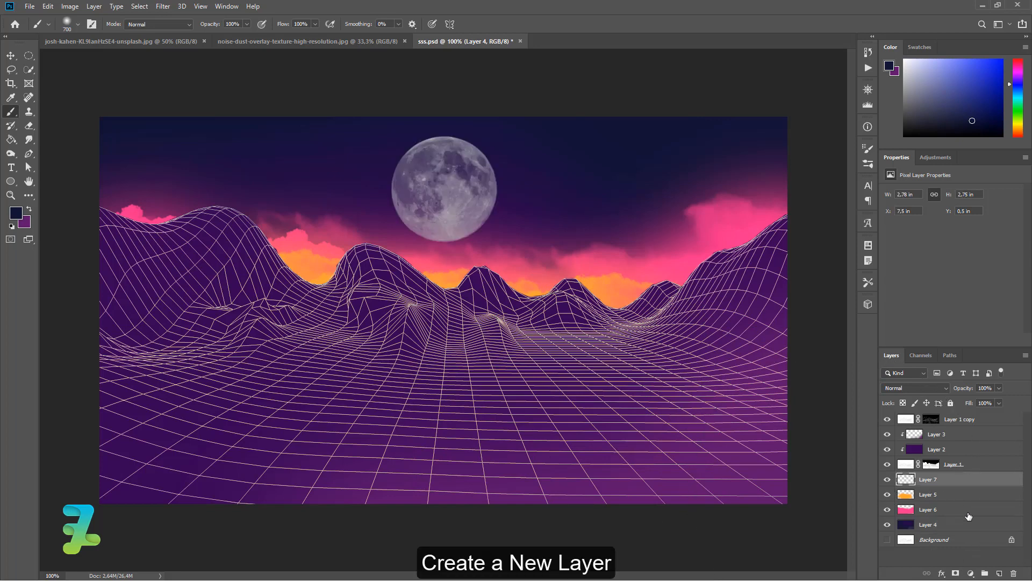
pyautogui.click(998, 573)
pyautogui.rightClick(982, 482)
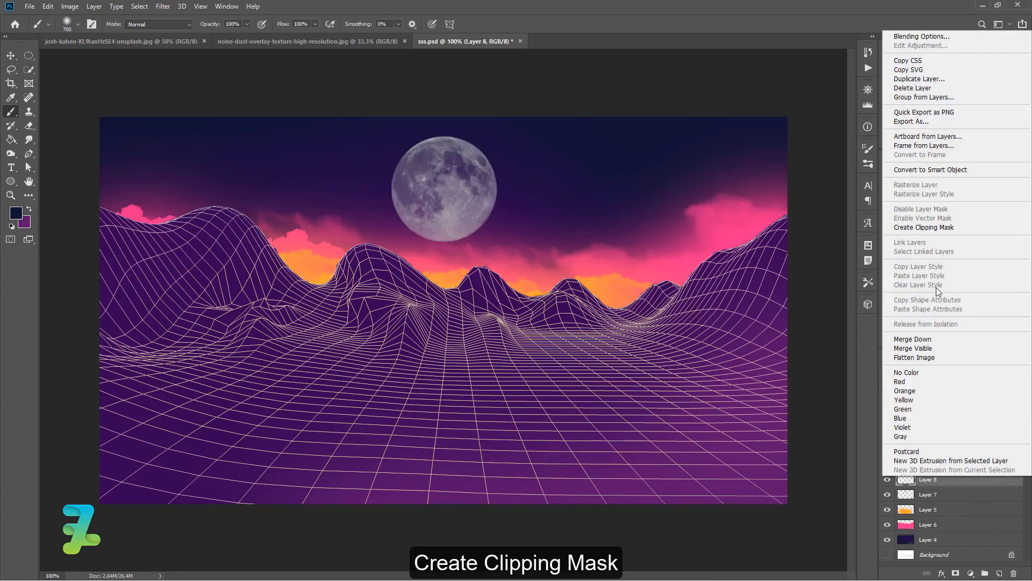
pyautogui.click(929, 228)
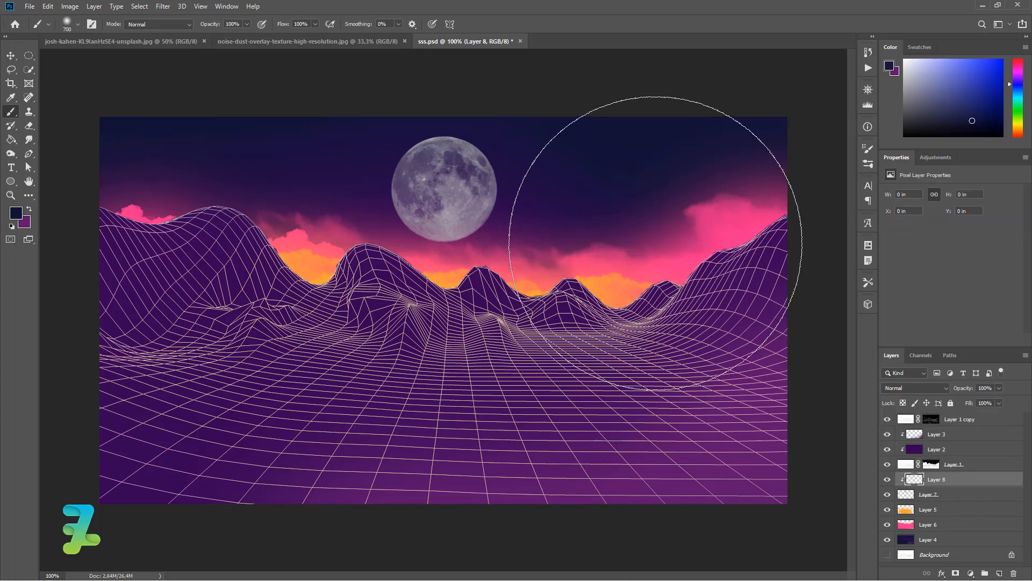
# Paint pink #ff0090 over the moon's lower part on Layer 8, reducing the soft brush to 300 px.
pyautogui.click(16, 216)
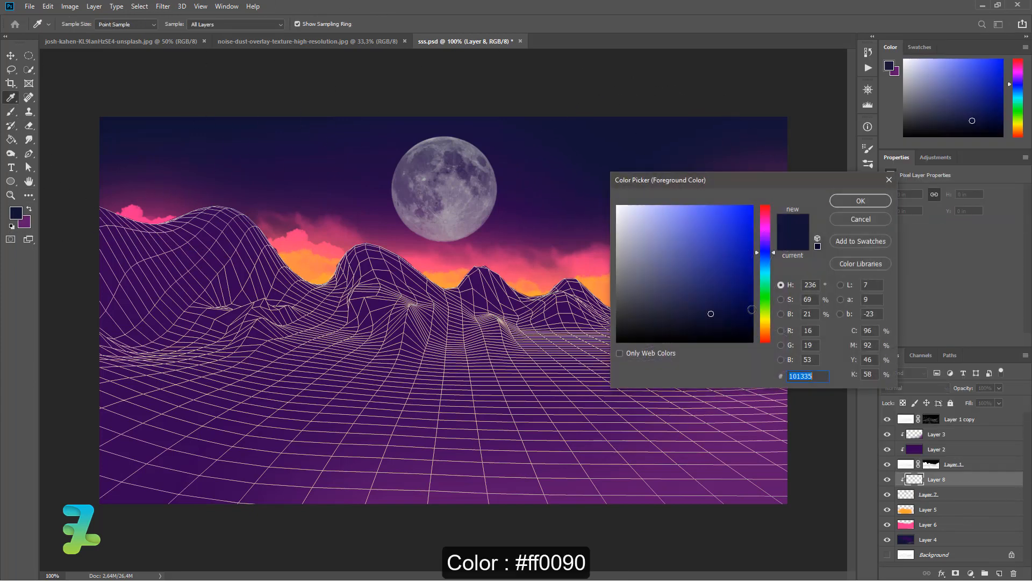
pyautogui.write('ff0090')
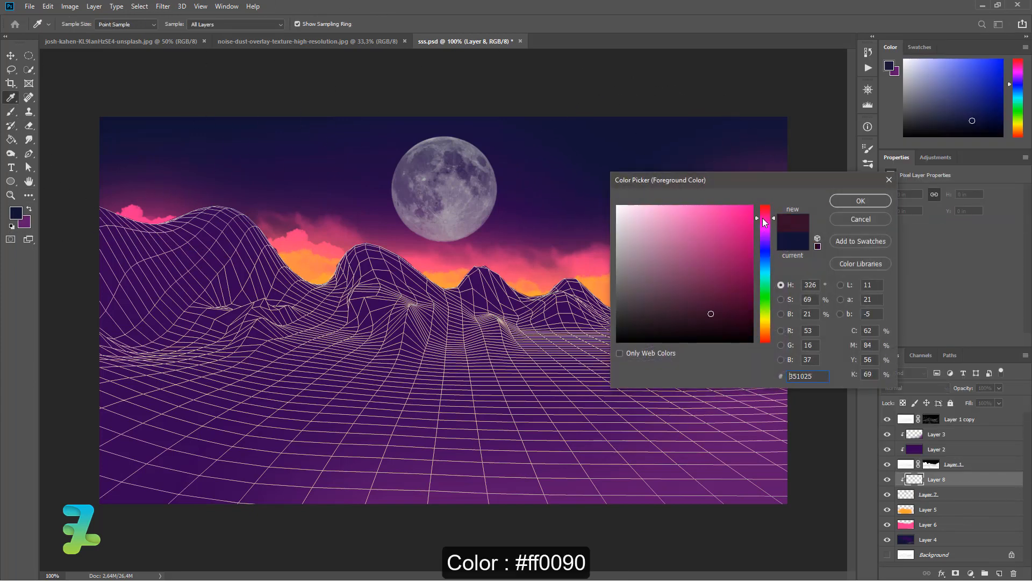
pyautogui.click(841, 202)
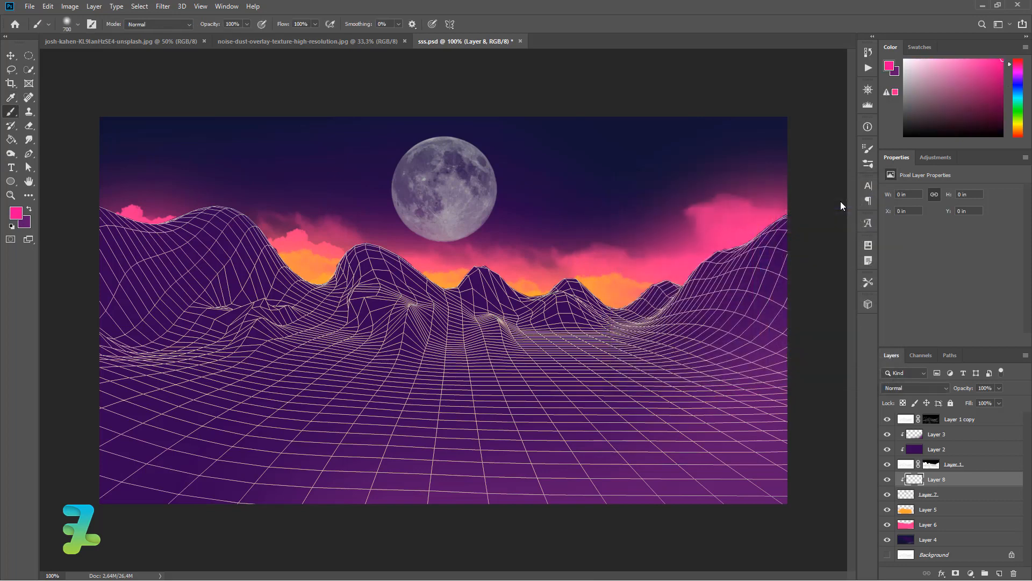
pyautogui.moveTo(844, 195)
pyautogui.mouseDown()
pyautogui.moveTo(697, 299)
pyautogui.moveTo(479, 387)
pyautogui.moveTo(452, 384)
pyautogui.mouseUp()
pyautogui.press('[')
pyautogui.press('[')
pyautogui.press('[')
pyautogui.press('[')
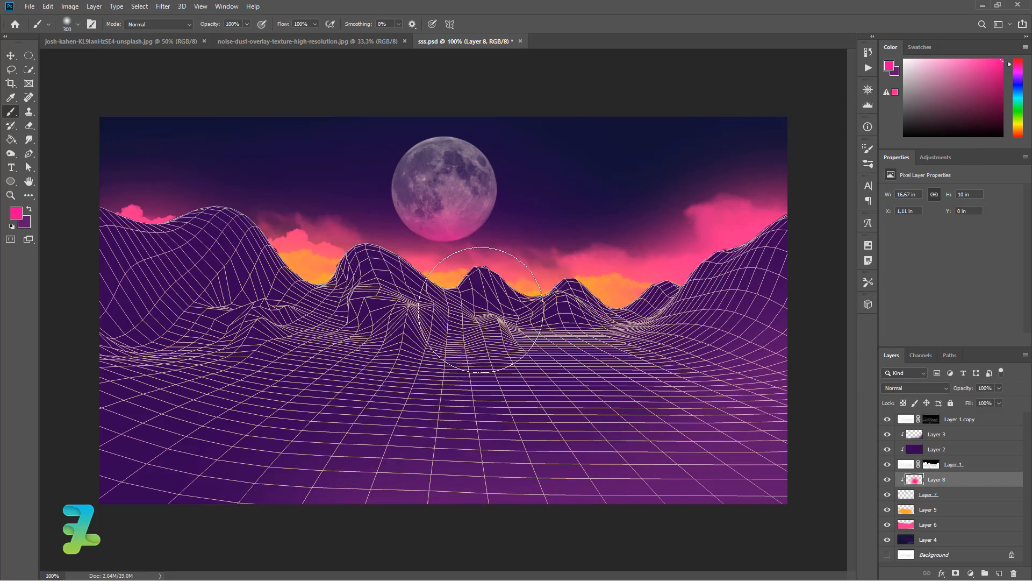
pyautogui.moveTo(526, 280)
pyautogui.mouseDown()
pyautogui.moveTo(418, 298)
pyautogui.moveTo(358, 282)
pyautogui.moveTo(403, 282)
pyautogui.moveTo(347, 289)
pyautogui.mouseUp()
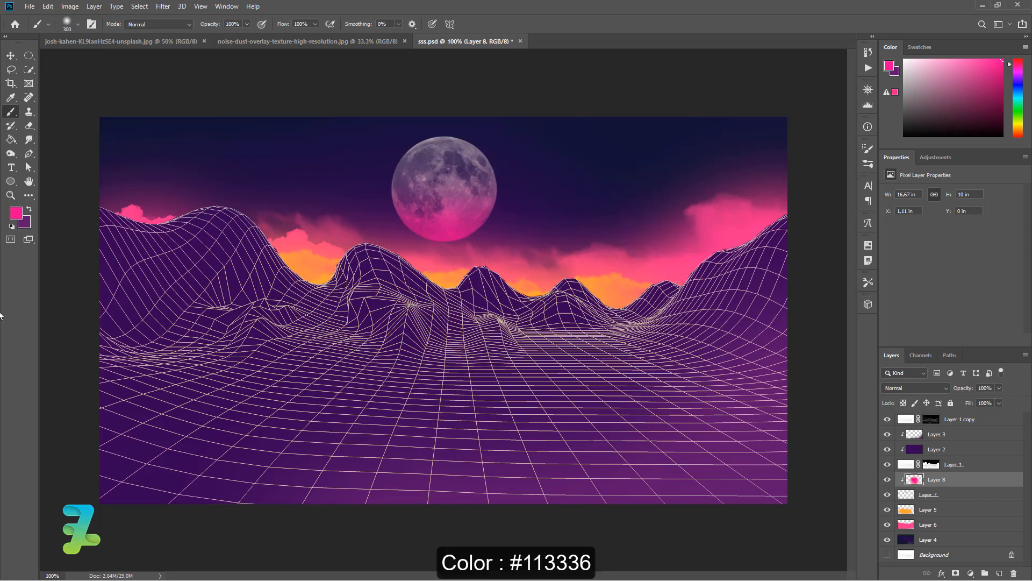
# Sample the dark navy #111336 from the upper sky as the foreground color.
pyautogui.click(16, 214)
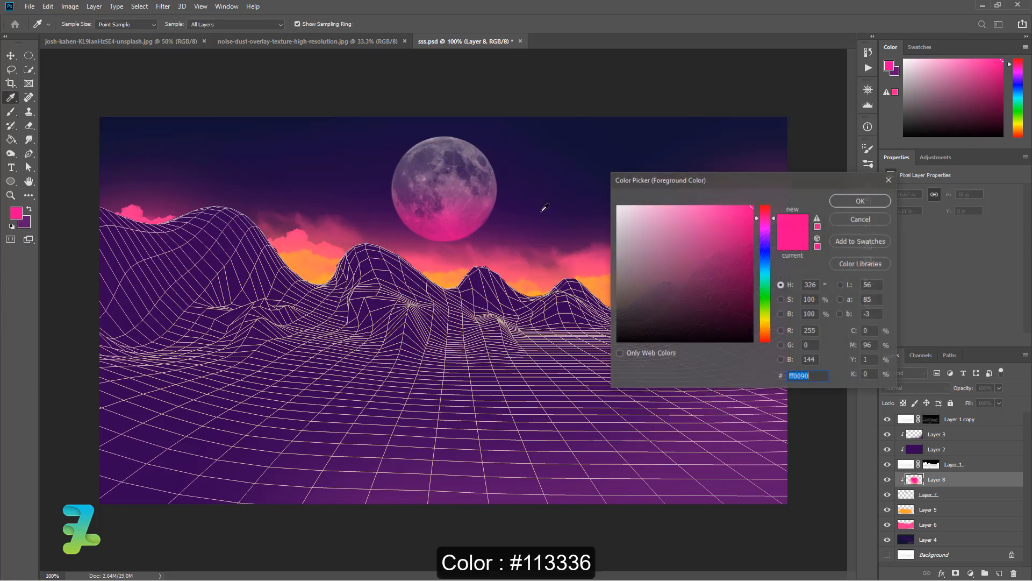
pyautogui.click(578, 124)
pyautogui.click(861, 200)
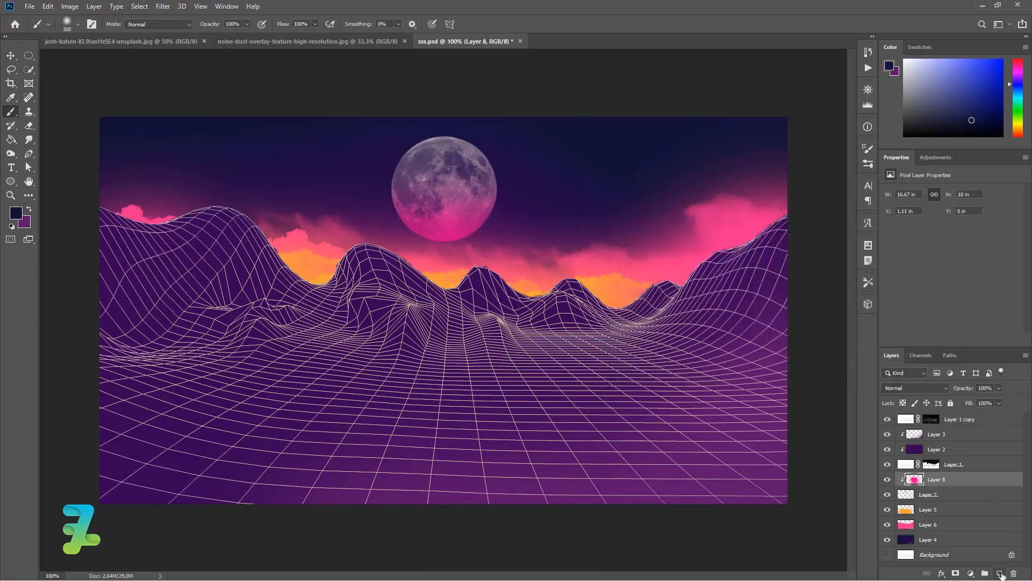
# Shade the moon with navy on a new clipped layer and move that layer below Layer 8.
pyautogui.click(1000, 573)
pyautogui.rightClick(954, 479)
pyautogui.click(925, 231)
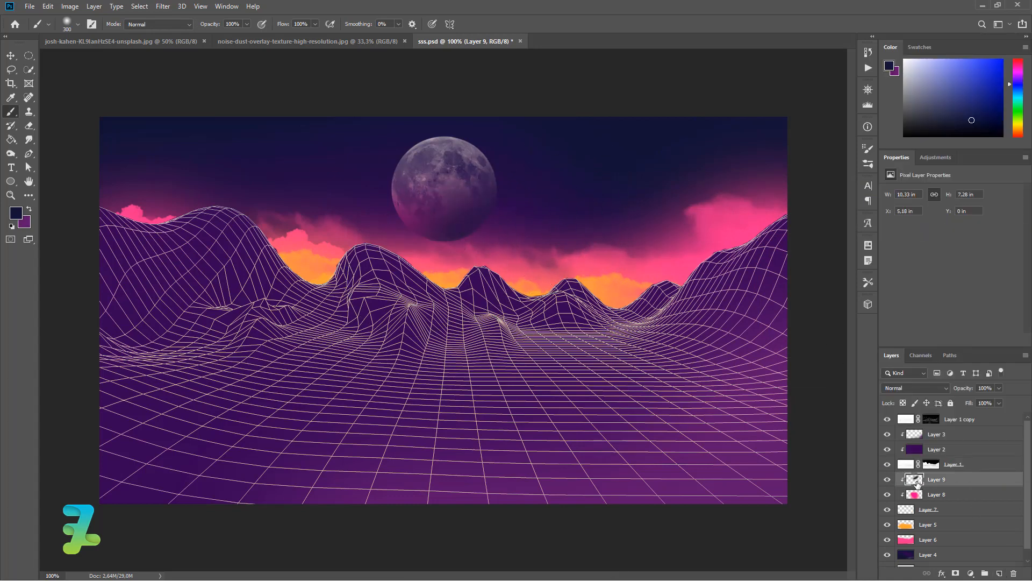
pyautogui.moveTo(942, 495); pyautogui.dragTo(941, 496)
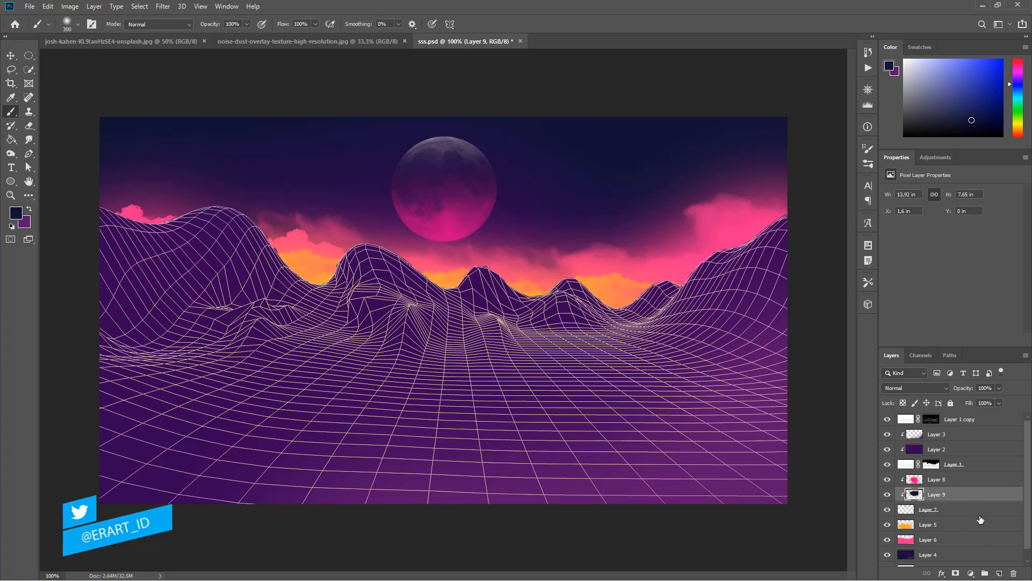
# Add a clipped layer directly above Layer 7 and brush pink #ff4eaa along the moon's top edge.
pyautogui.click(975, 509)
pyautogui.click(999, 574)
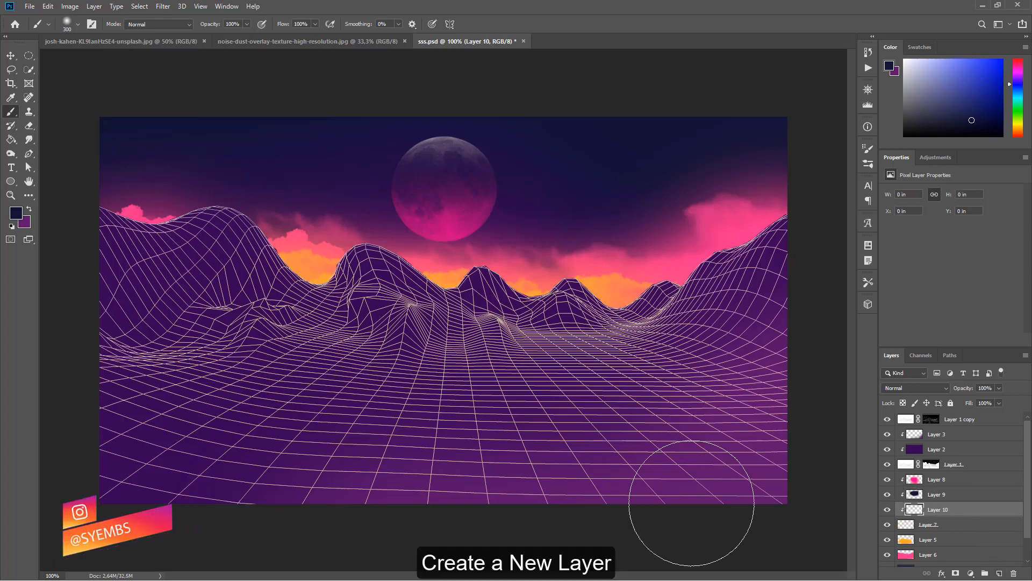
pyautogui.click(16, 213)
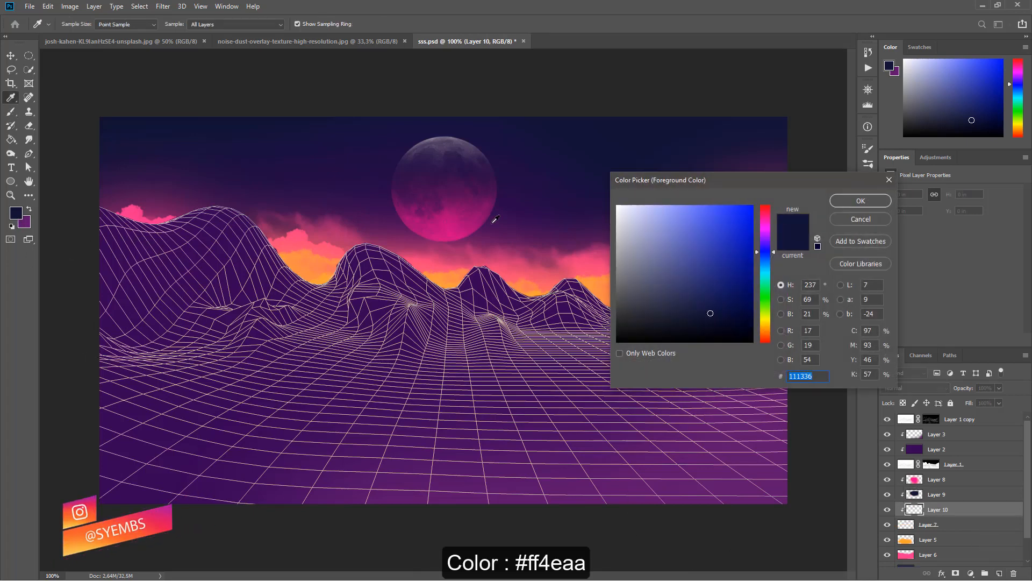
pyautogui.moveTo(767, 241)
pyautogui.mouseDown()
pyautogui.moveTo(765, 209)
pyautogui.moveTo(744, 195)
pyautogui.mouseUp()
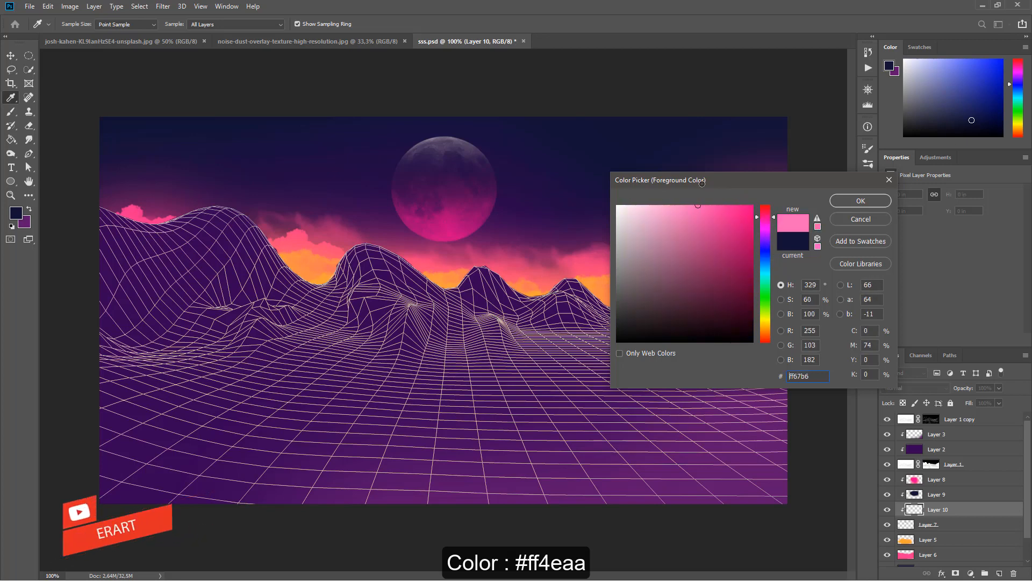
pyautogui.click(846, 203)
pyautogui.press('b')
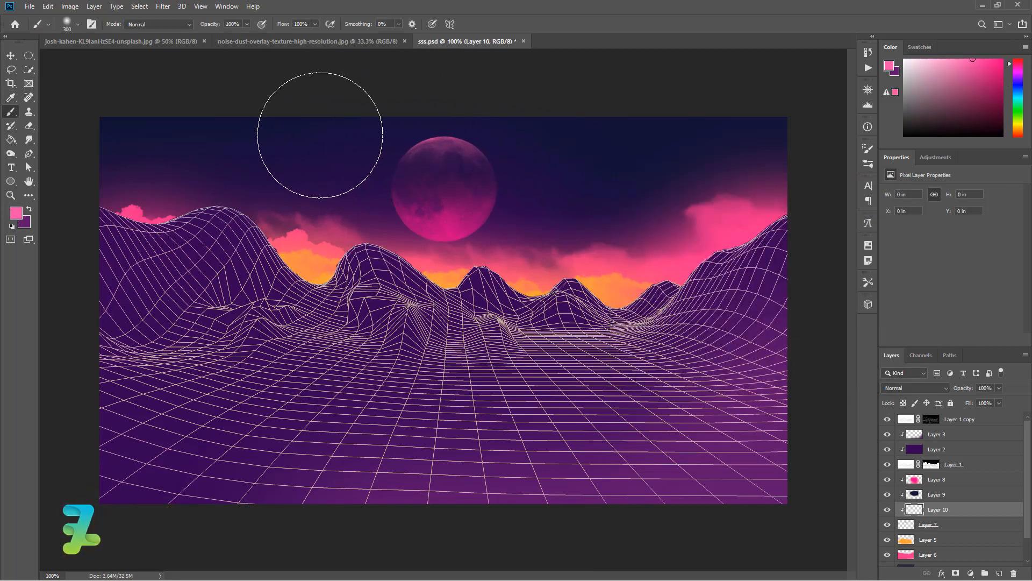
# Set the foreground color to orange #ff452c and brush the moon's top on a new clipped layer directly above Layer 7.
pyautogui.press('i')
pyautogui.moveTo(764, 320); pyautogui.dragTo(768, 340)
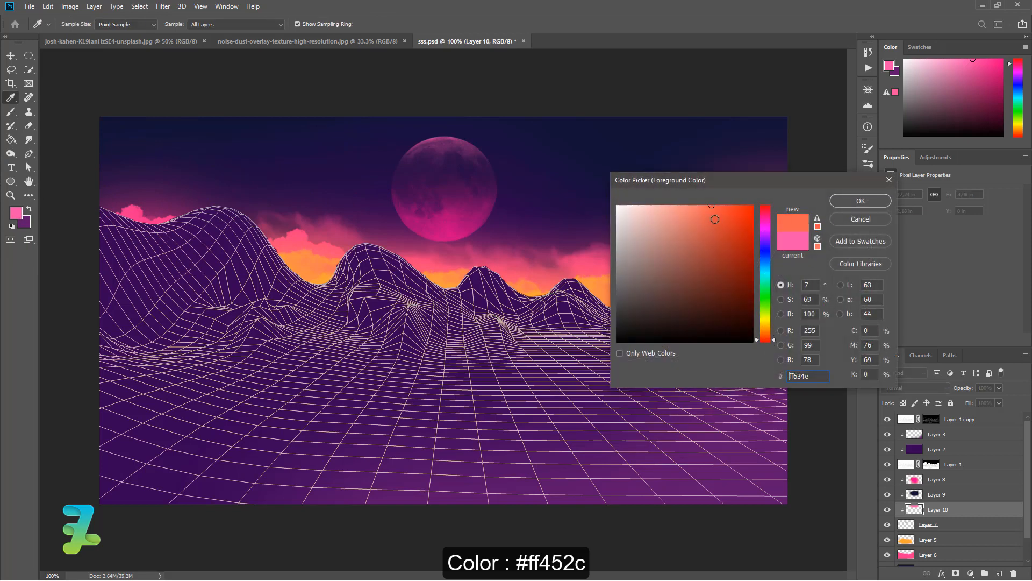
pyautogui.click(838, 200)
pyautogui.press('b')
pyautogui.click(963, 527)
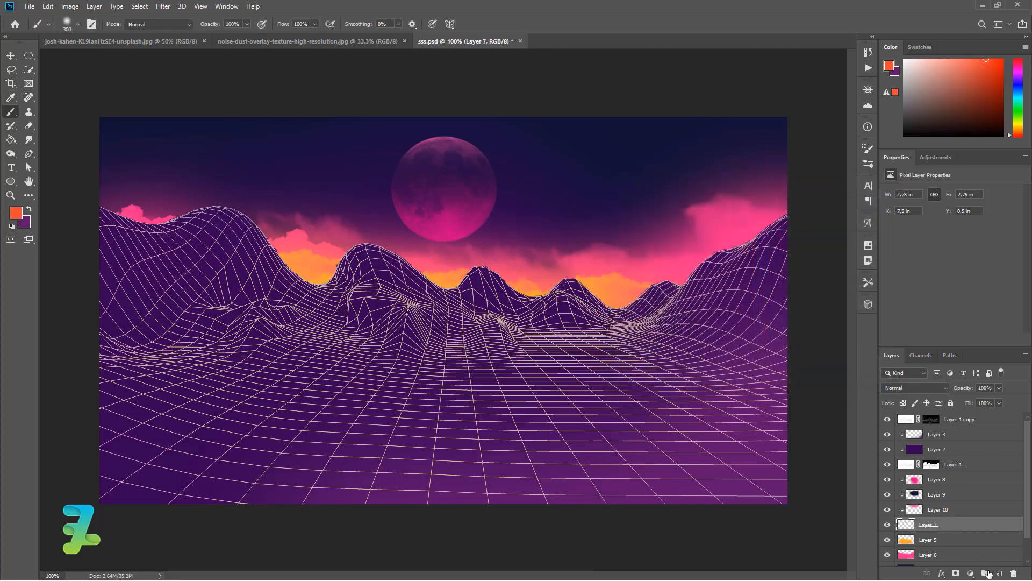
pyautogui.click(999, 574)
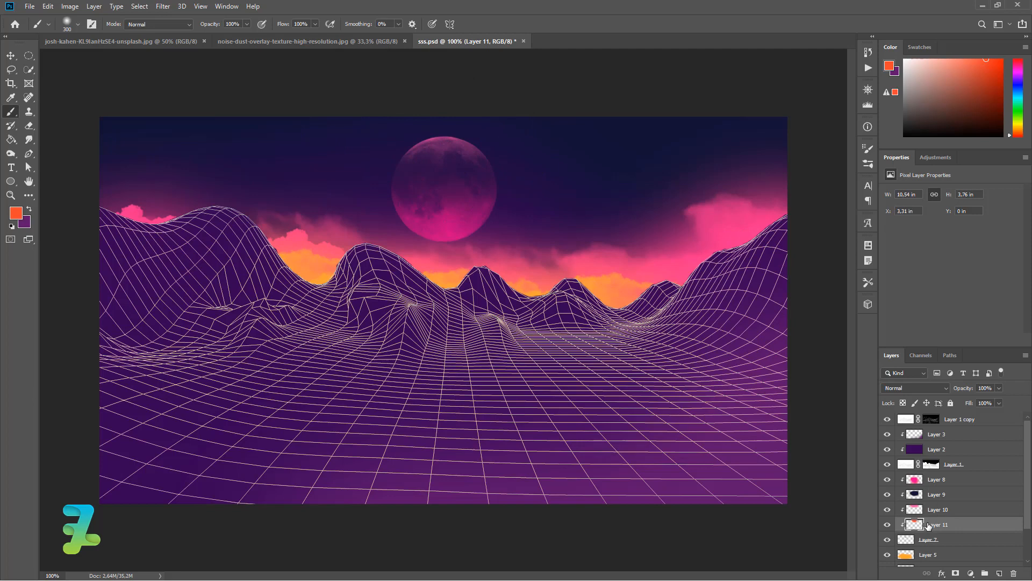
pyautogui.moveTo(928, 525)
pyautogui.mouseDown()
pyautogui.moveTo(931, 496)
pyautogui.moveTo(932, 520)
pyautogui.mouseUp()
# Try erasing the navy shading at the moon's upper-right edge on Layer 9 with the hard 175 px Eraser and undo it.
pyautogui.click(914, 494)
pyautogui.click(29, 125)
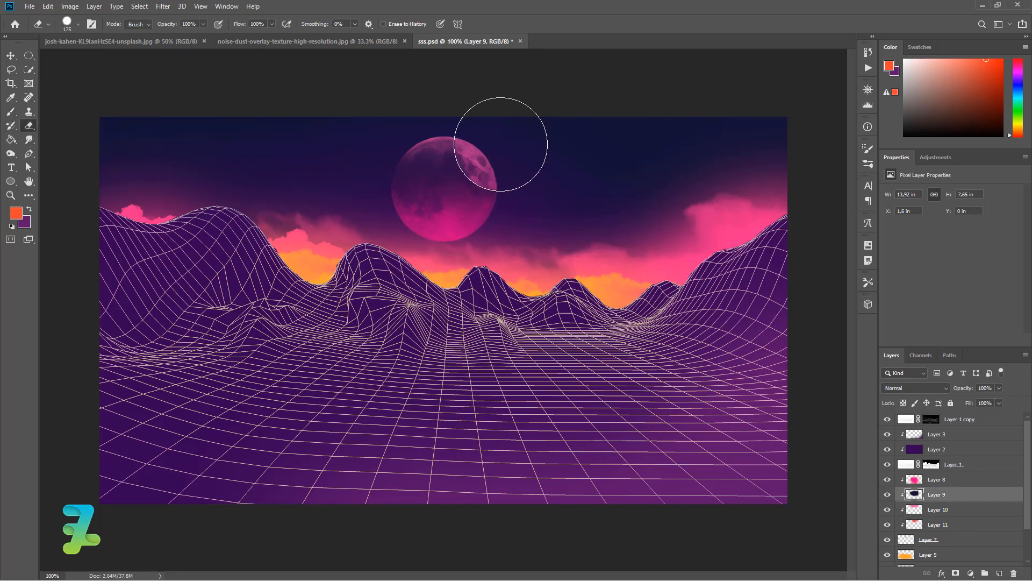
pyautogui.hotkey('ctrl', 'z')
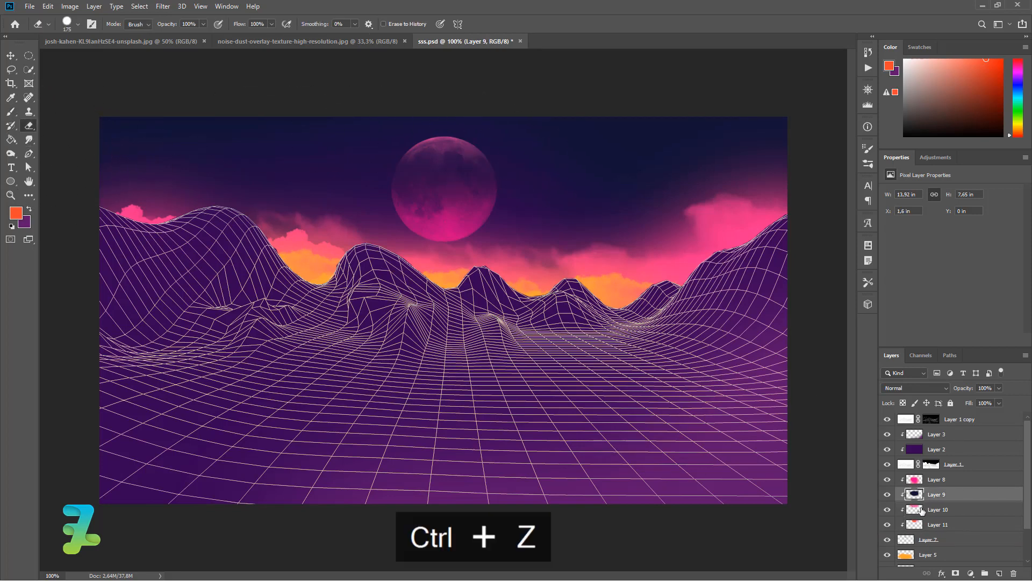
# Soften the 175 px Eraser and erase part of the pink tint from the moon's top on Layer 10.
pyautogui.click(938, 510)
pyautogui.click(78, 24)
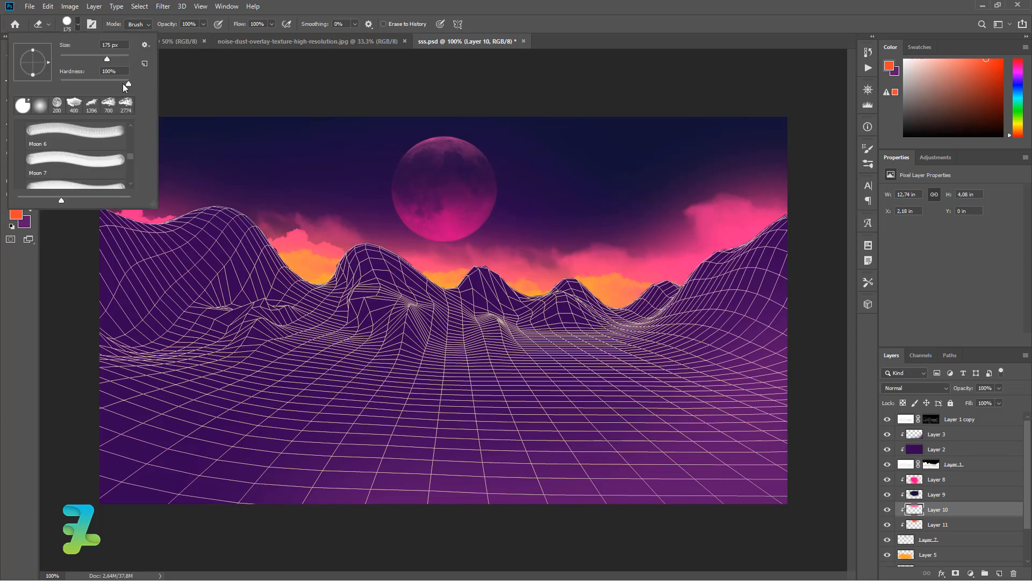
pyautogui.click(78, 24)
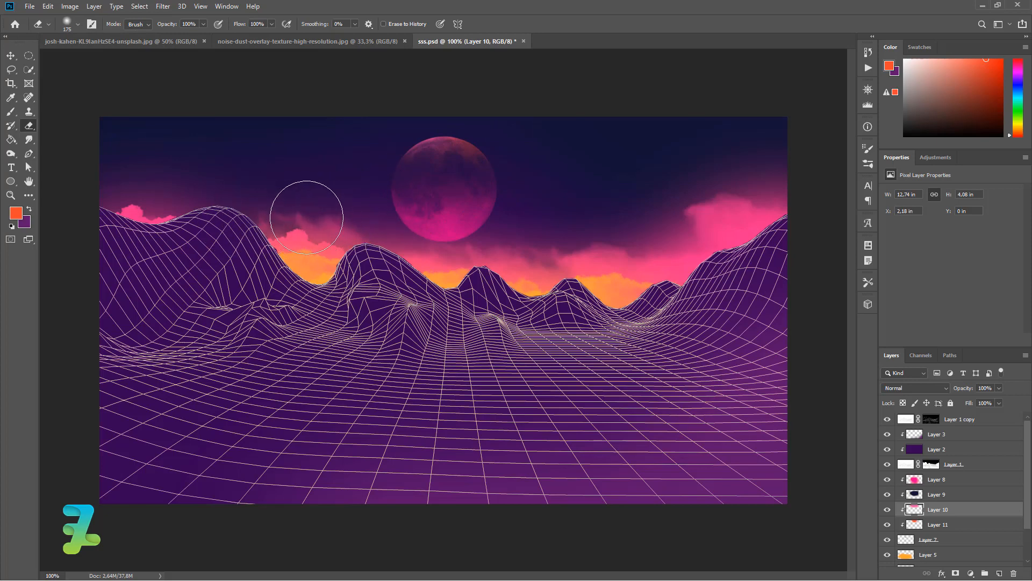
# Float the starry red-moon photo in its own window, copy its image into sss.psd and close the photo.
pyautogui.click(11, 55)
pyautogui.click(118, 41)
pyautogui.rightClick(127, 41)
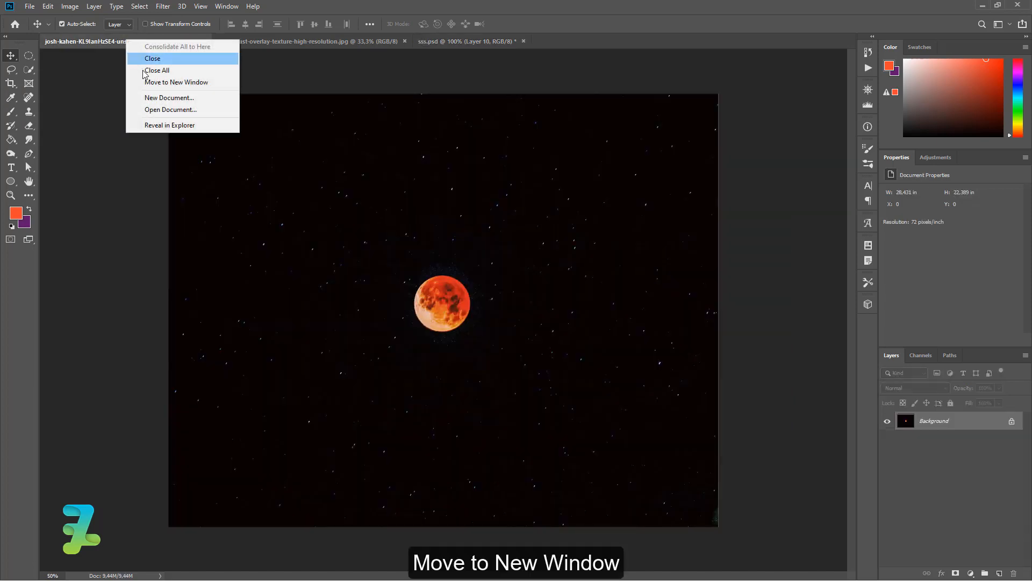
pyautogui.click(150, 81)
pyautogui.moveTo(385, 183); pyautogui.dragTo(610, 188)
pyautogui.click(591, 39)
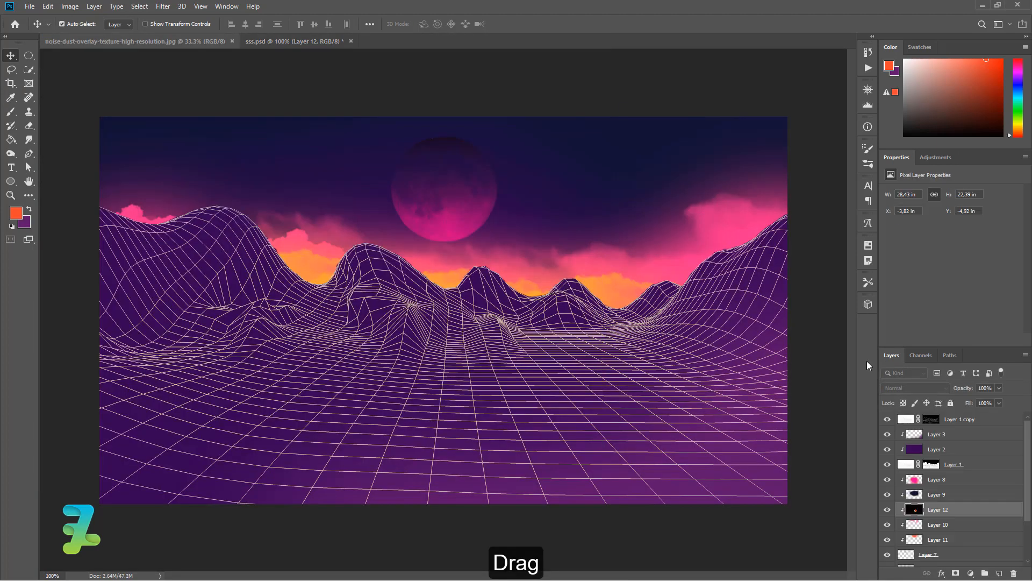
# Move Layer 12 to the top of the layer stack and shift it up until its red moon lies outside the canvas.
pyautogui.moveTo(938, 509); pyautogui.dragTo(946, 419)
pyautogui.moveTo(585, 326)
pyautogui.mouseDown()
pyautogui.moveTo(560, 306)
pyautogui.moveTo(545, 121)
pyautogui.mouseUp()
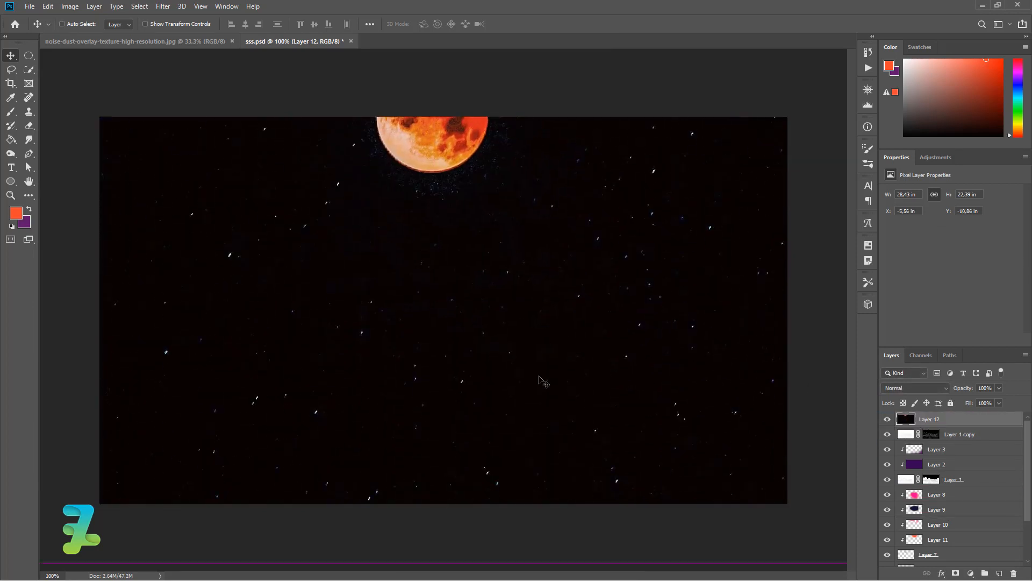
pyautogui.moveTo(542, 381); pyautogui.dragTo(547, 236)
pyautogui.moveTo(546, 309)
pyautogui.mouseDown()
pyautogui.moveTo(540, 127)
pyautogui.moveTo(560, 253)
pyautogui.mouseUp()
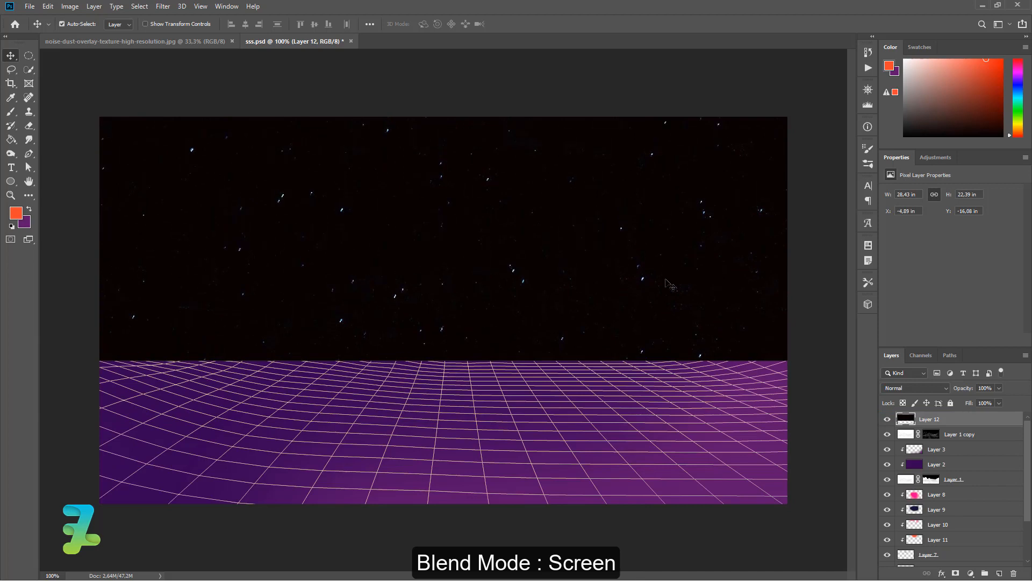
# Set Layer 12's blend mode to Screen and move it between Layer 6 and Layer 4.
pyautogui.click(938, 389)
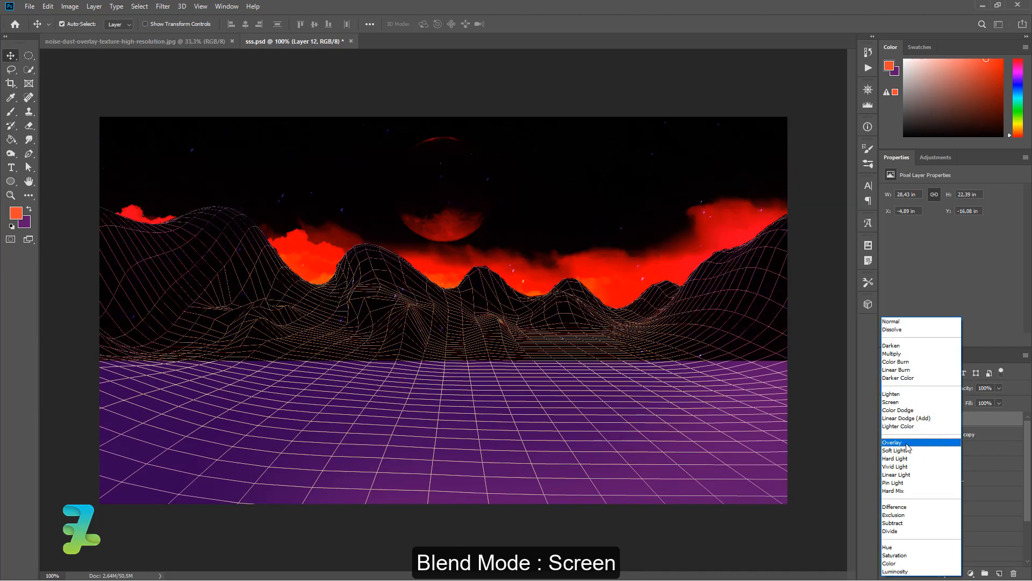
pyautogui.click(902, 403)
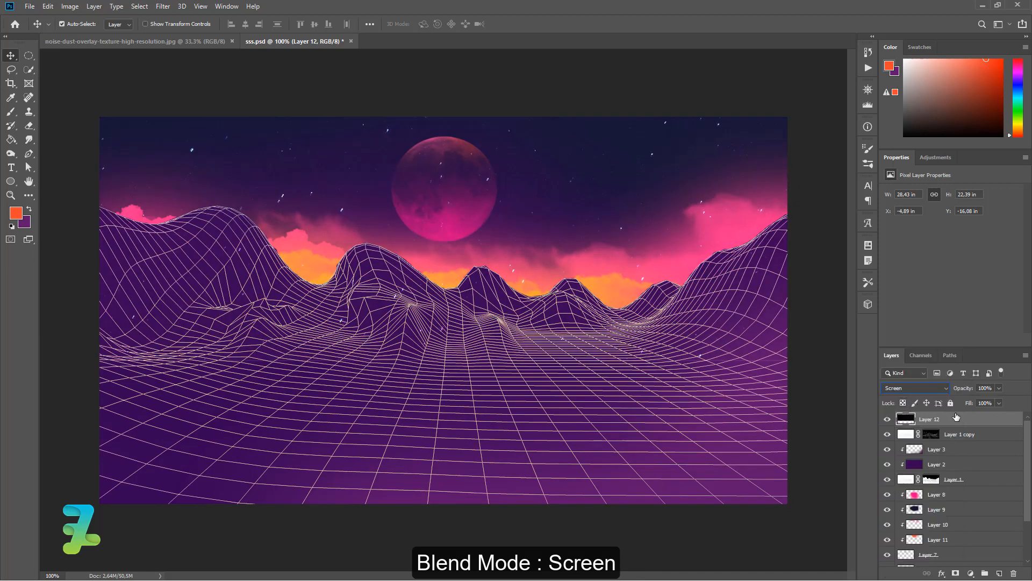
pyautogui.moveTo(958, 418); pyautogui.dragTo(969, 533)
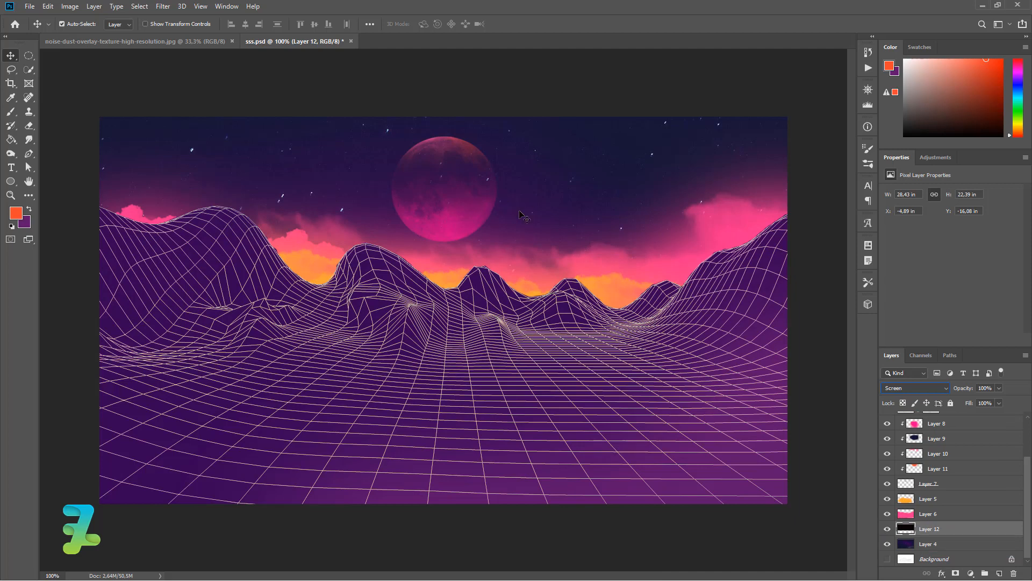
# Float the noise-dust-overlay image in its own window, copy it into sss.psd above Layer 12, then dock the window again.
pyautogui.rightClick(146, 40)
pyautogui.click(215, 82)
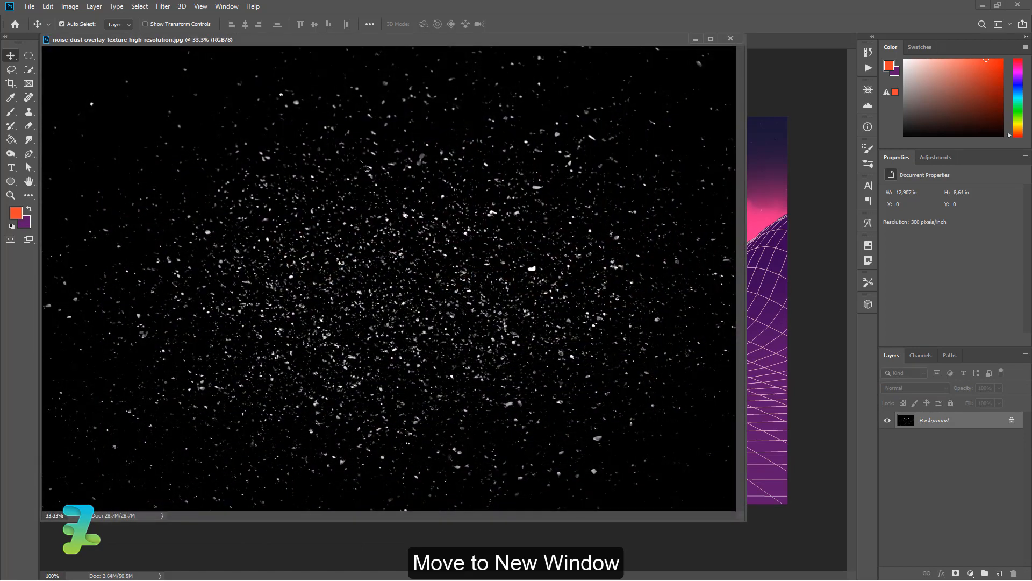
pyautogui.click(750, 214)
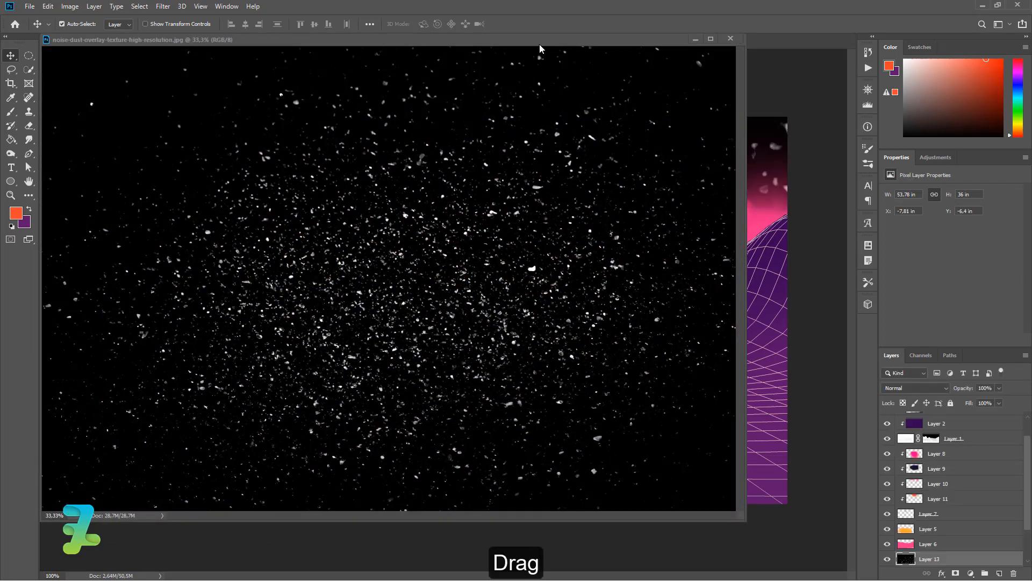
pyautogui.moveTo(540, 41); pyautogui.dragTo(646, 43)
pyautogui.click(94, 42)
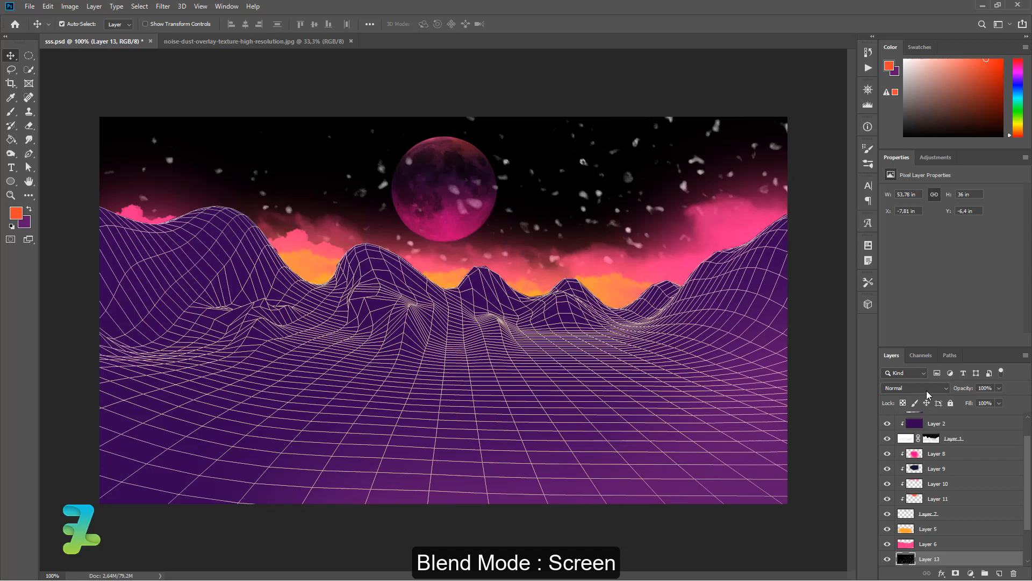
# Set Layer 13's blend mode to Screen and scale the dust texture down to about 24.5% over the sky around the moon.
pyautogui.click(927, 392)
pyautogui.click(897, 397)
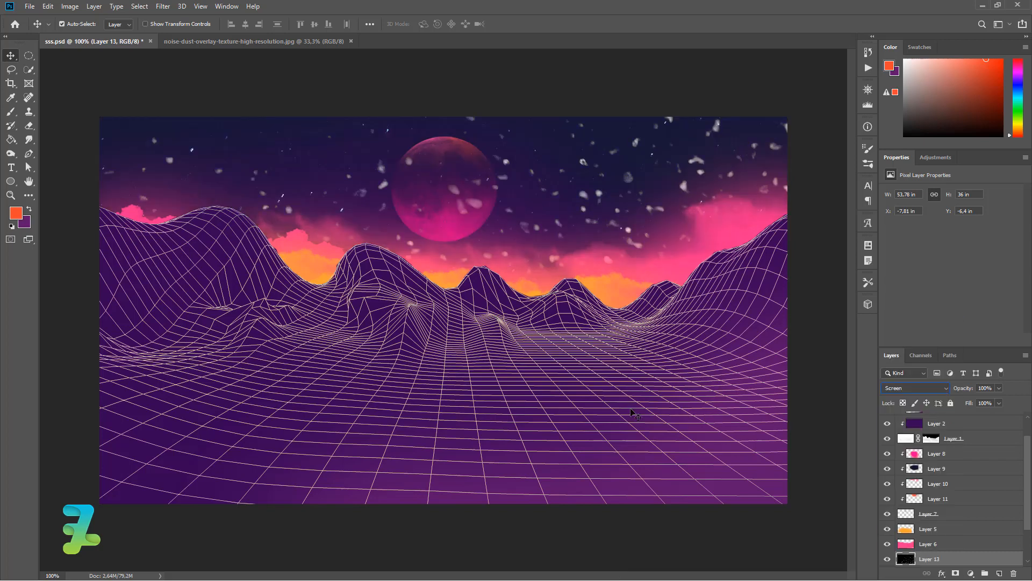
pyautogui.hotkey('ctrl', '-')
pyautogui.hotkey('ctrl', '-')
pyautogui.hotkey('ctrl', '-')
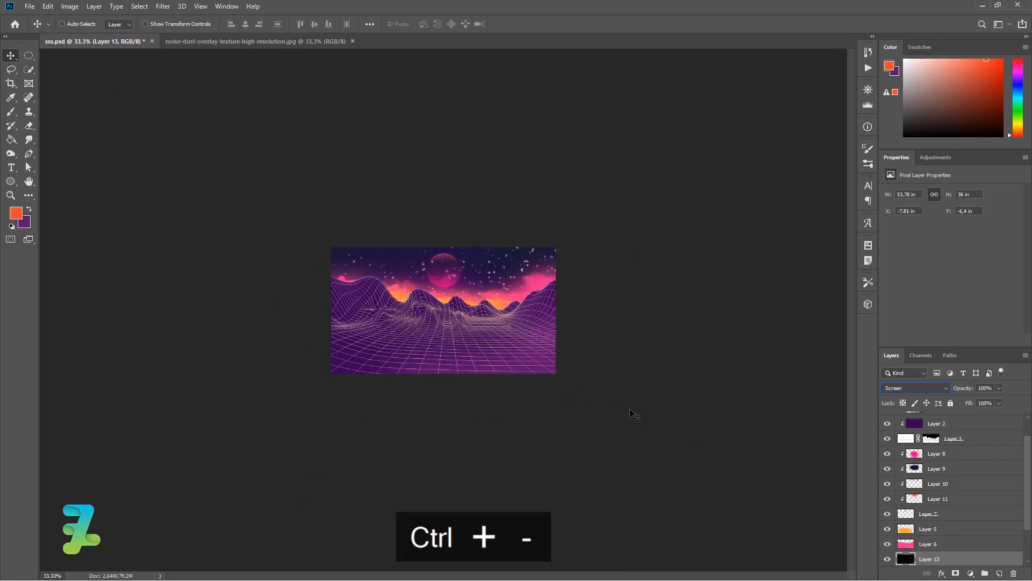
pyautogui.hotkey('ctrl', '-')
pyautogui.hotkey('ctrl', 't')
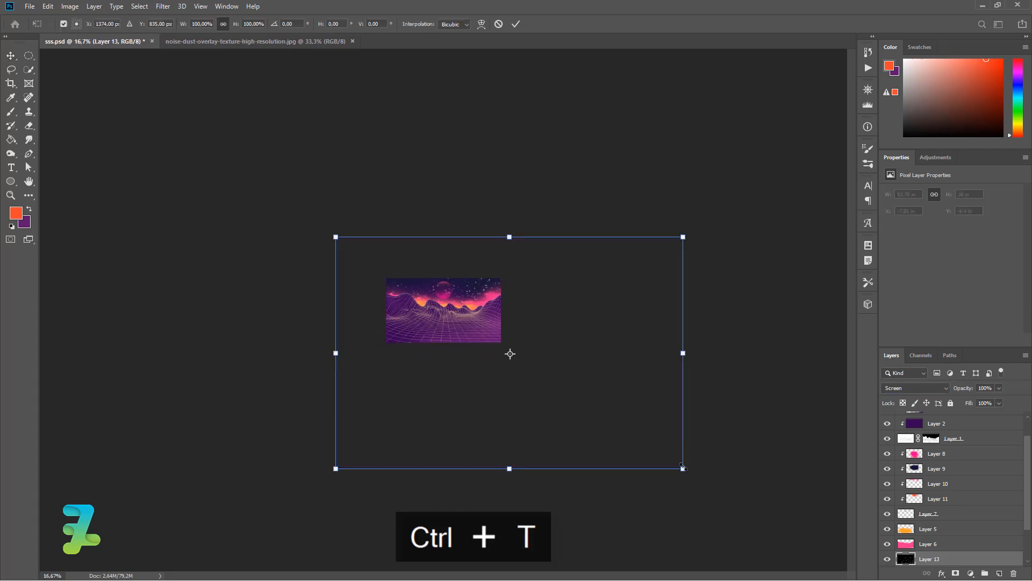
pyautogui.moveTo(682, 467); pyautogui.dragTo(431, 272)
pyautogui.moveTo(497, 350); pyautogui.dragTo(431, 290)
# Enlarge the dust texture to about 27%, shift it slightly up over the sky and apply the transform.
pyautogui.hotkey('ctrl', '=')
pyautogui.hotkey('ctrl', '=')
pyautogui.hotkey('ctrl', '=')
pyautogui.hotkey('ctrl', '=')
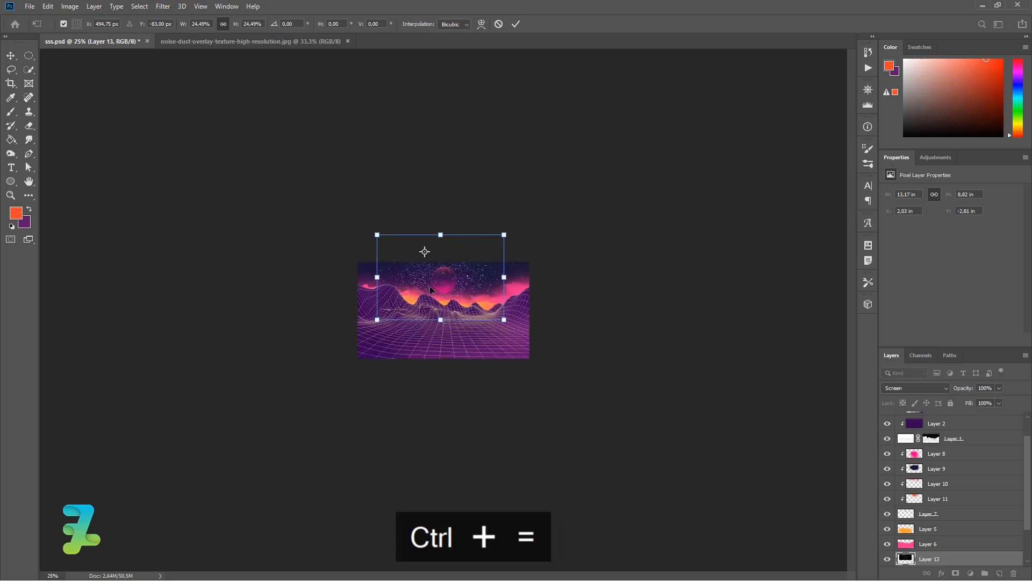
pyautogui.hotkey('ctrl', '=')
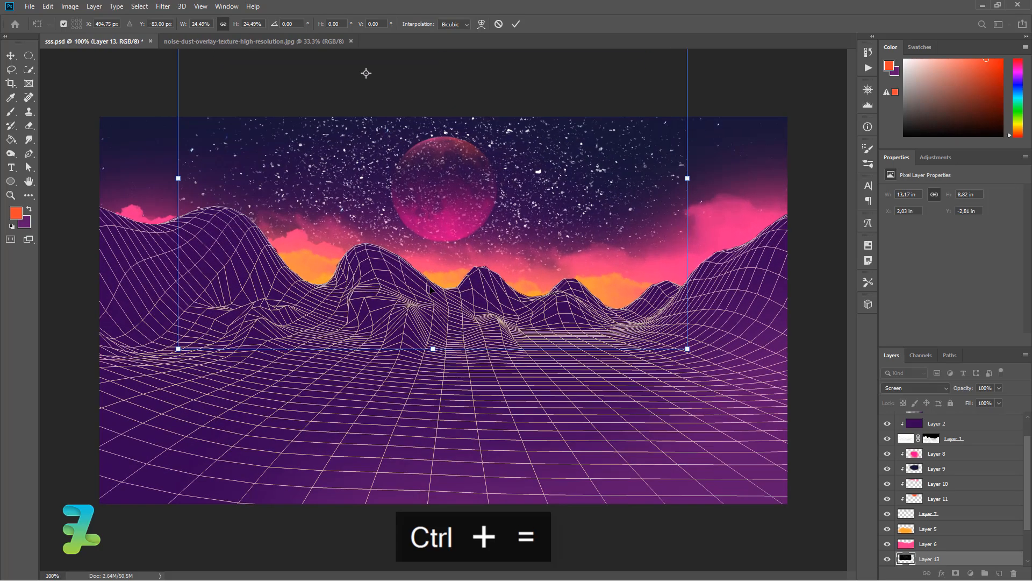
pyautogui.hotkey('ctrl', '-')
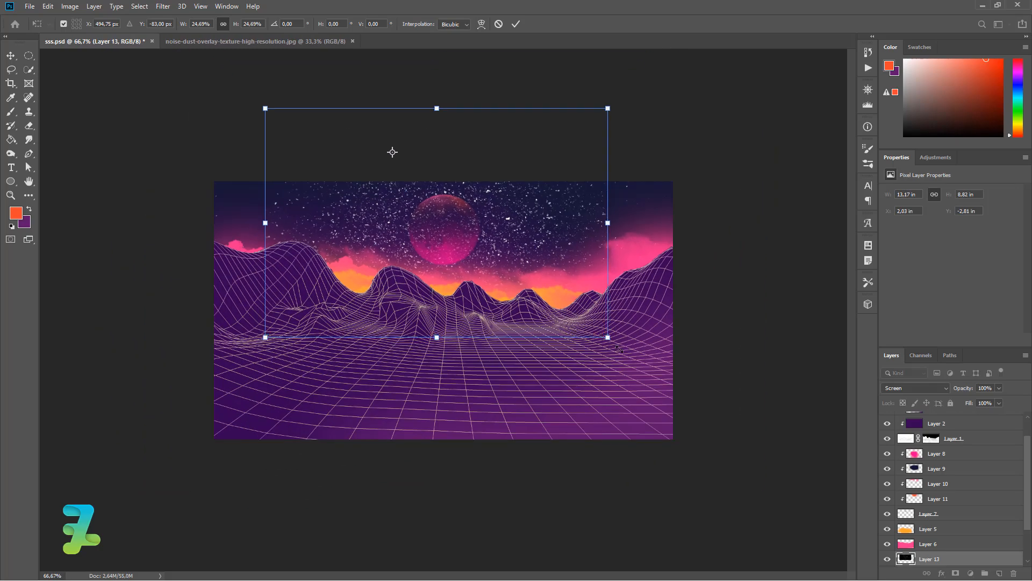
pyautogui.moveTo(606, 335); pyautogui.dragTo(628, 356)
pyautogui.moveTo(492, 226); pyautogui.dragTo(484, 196)
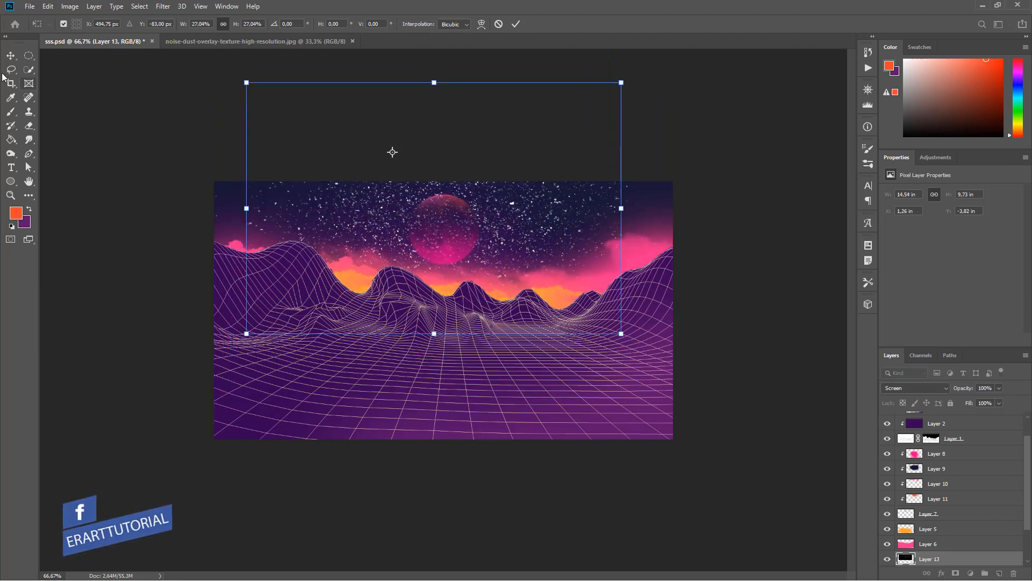
pyautogui.press('Return')
# Add a layer mask to Layer 13 and paint out dust on both sides of the moon with a 300 px black Brush.
pyautogui.click(10, 111)
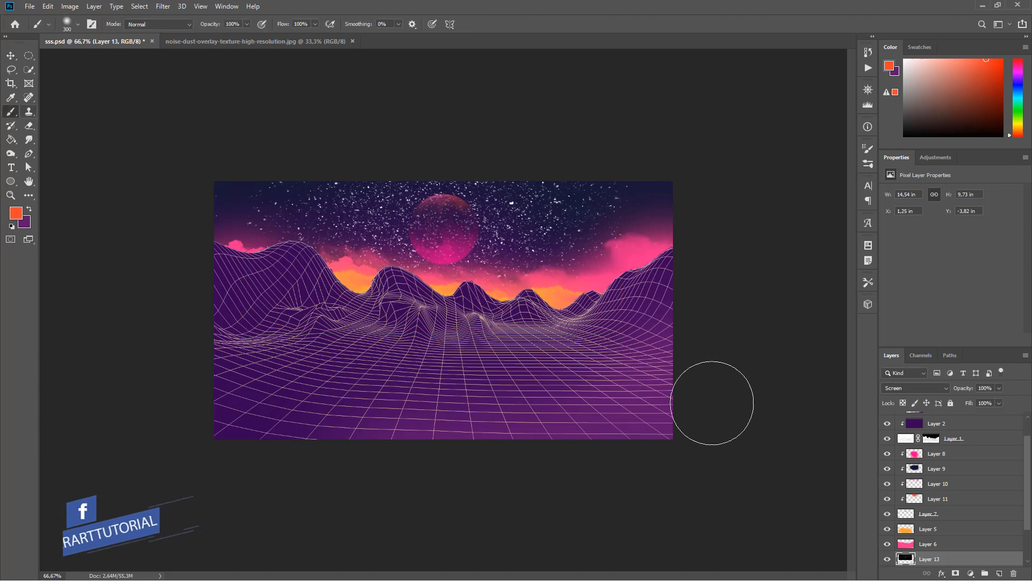
pyautogui.scroll(-3, 946, 516)
pyautogui.click(956, 573)
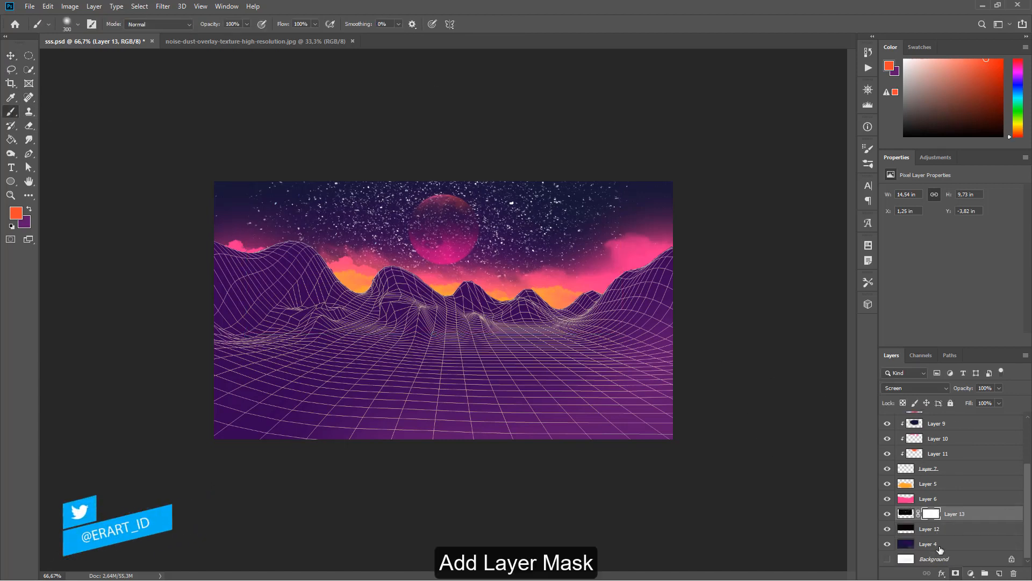
pyautogui.click(429, 231)
pyautogui.hotkey('ctrl', 'z')
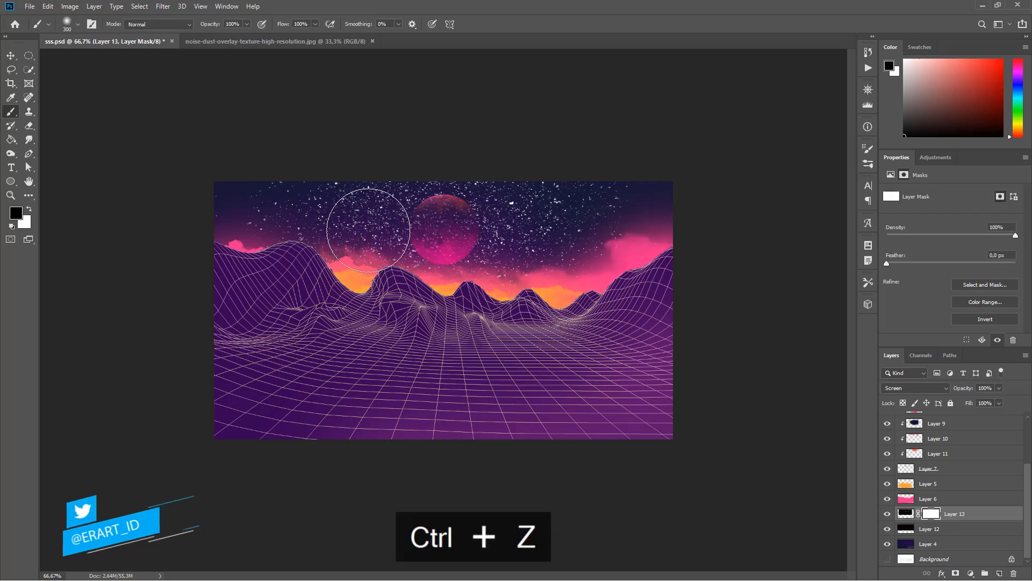
pyautogui.moveTo(368, 230)
pyautogui.mouseDown()
pyautogui.moveTo(322, 283)
pyautogui.moveTo(243, 242)
pyautogui.moveTo(242, 195)
pyautogui.mouseUp()
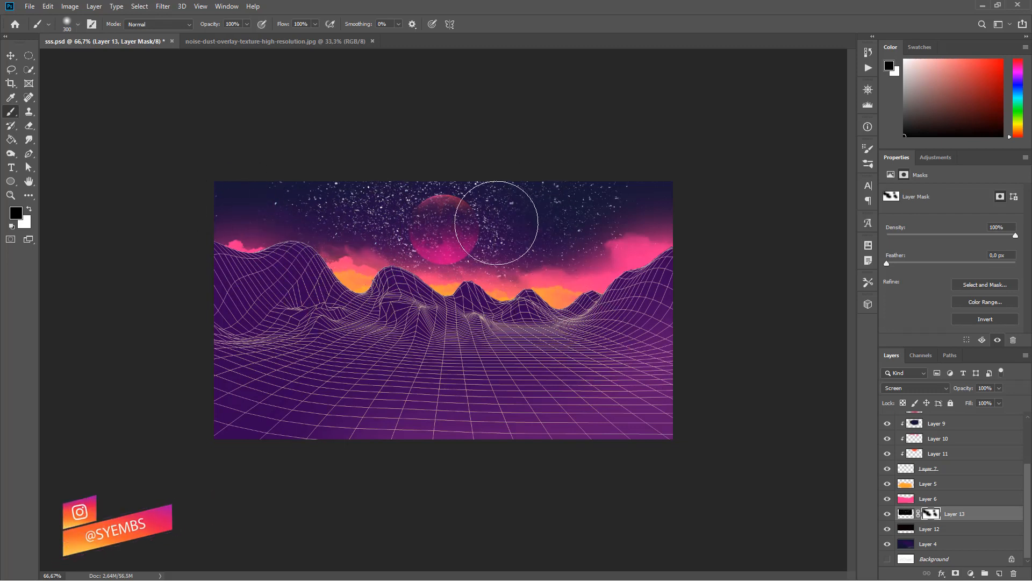
pyautogui.hotkey('ctrl', 'z')
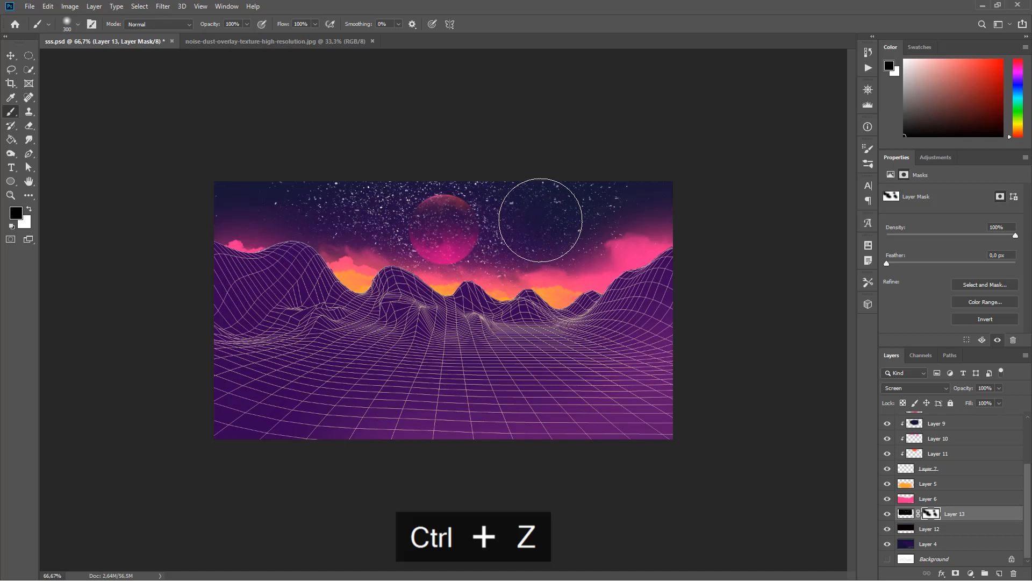
# Reduce the Brush to 175 px and mask out more of the dust around the moon and across the upper sky.
pyautogui.press('[')
pyautogui.press('[')
pyautogui.press('[')
pyautogui.press('[')
pyautogui.press('[')
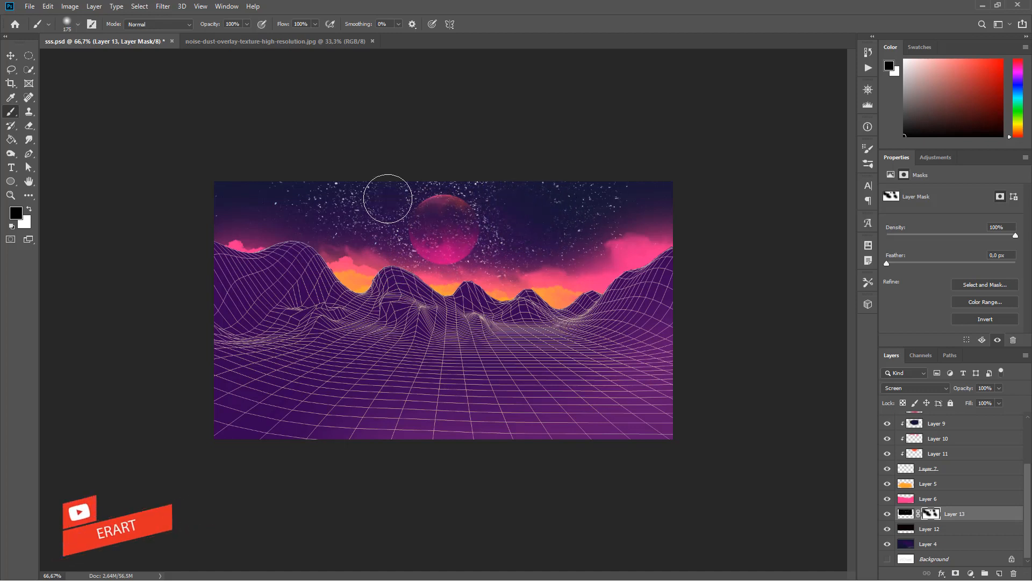
pyautogui.moveTo(388, 198)
pyautogui.mouseDown()
pyautogui.moveTo(346, 212)
pyautogui.moveTo(397, 226)
pyautogui.moveTo(427, 214)
pyautogui.moveTo(441, 190)
pyautogui.mouseUp()
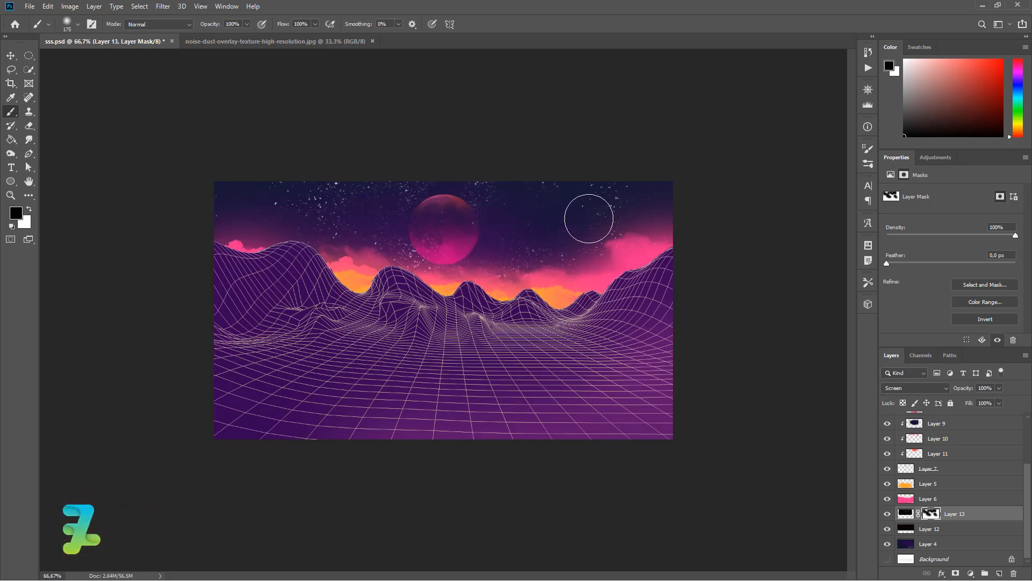
# Refine Layer 13's mask with a 20 px Brush, switching to white to bring back some dust specks near the moon.
pyautogui.press('[')
pyautogui.press('[')
pyautogui.press('[')
pyautogui.press('[')
pyautogui.click(30, 209)
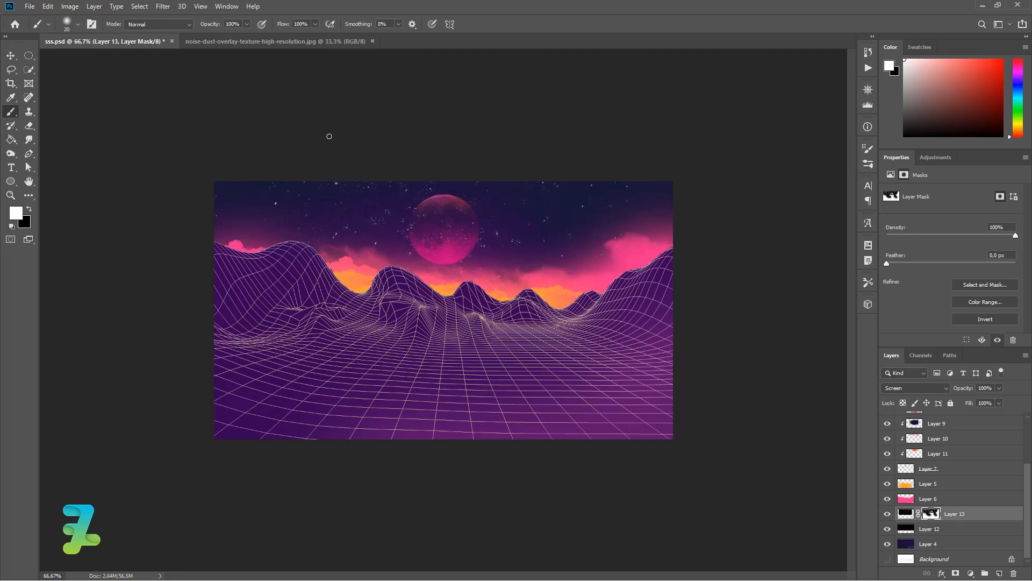
# Check Layer 6 by toggling its visibility and delete this pink cloud layer, keeping Layer 13.
pyautogui.click(11, 56)
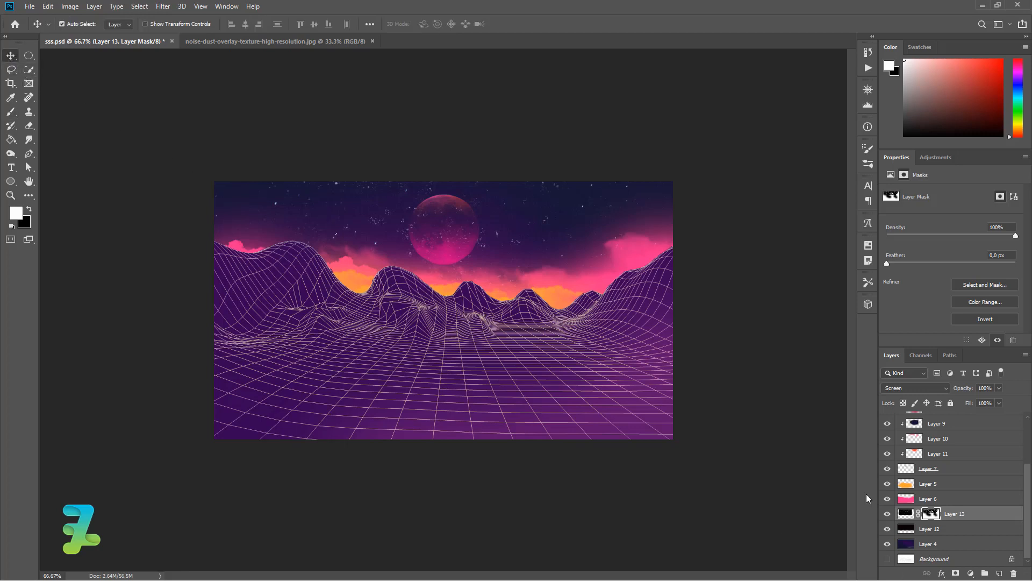
pyautogui.click(887, 499)
pyautogui.click(887, 499)
pyautogui.click(914, 503)
pyautogui.click(1014, 573)
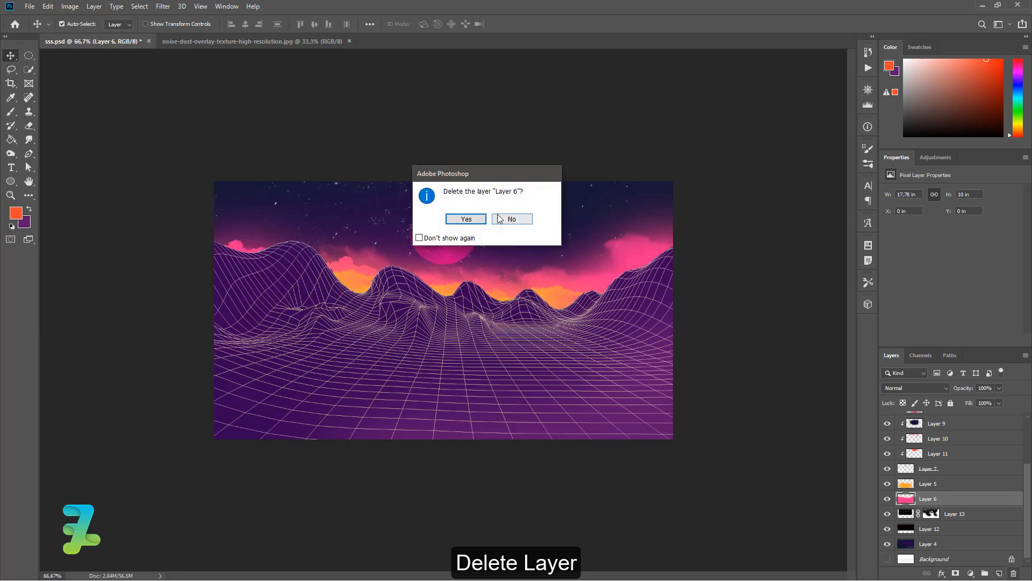
pyautogui.press('Return')
pyautogui.click(1013, 573)
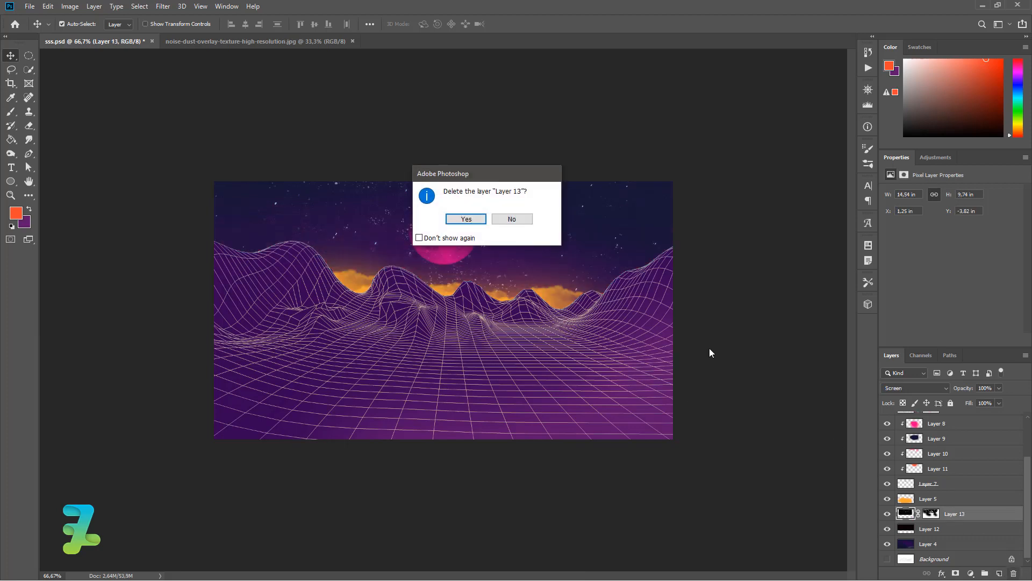
pyautogui.click(514, 220)
# Create a new layer above Layer 13 and expand the PsPro_Cloud_Brushes_Vol1 set for the Brush tool.
pyautogui.click(999, 573)
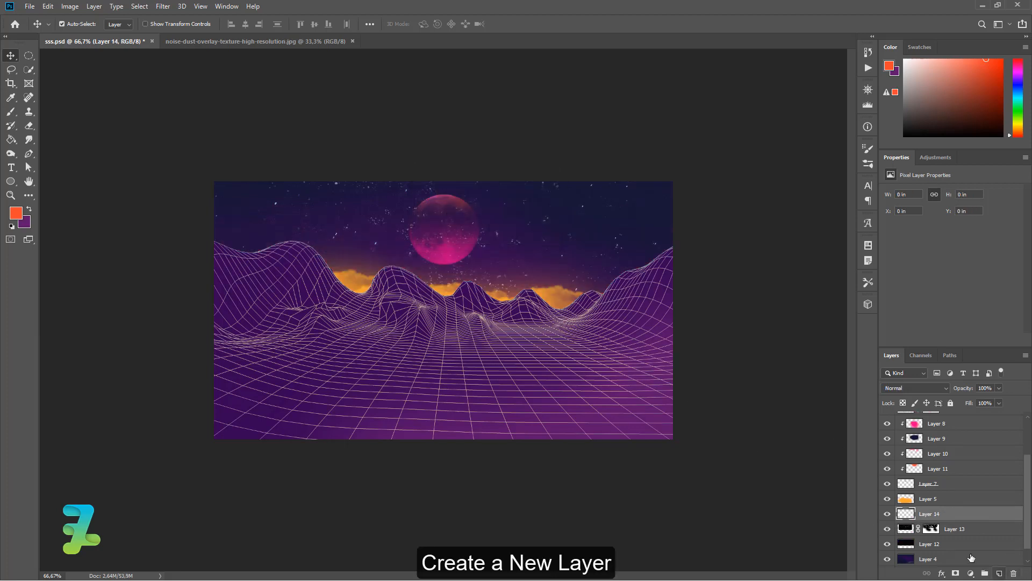
pyautogui.click(11, 111)
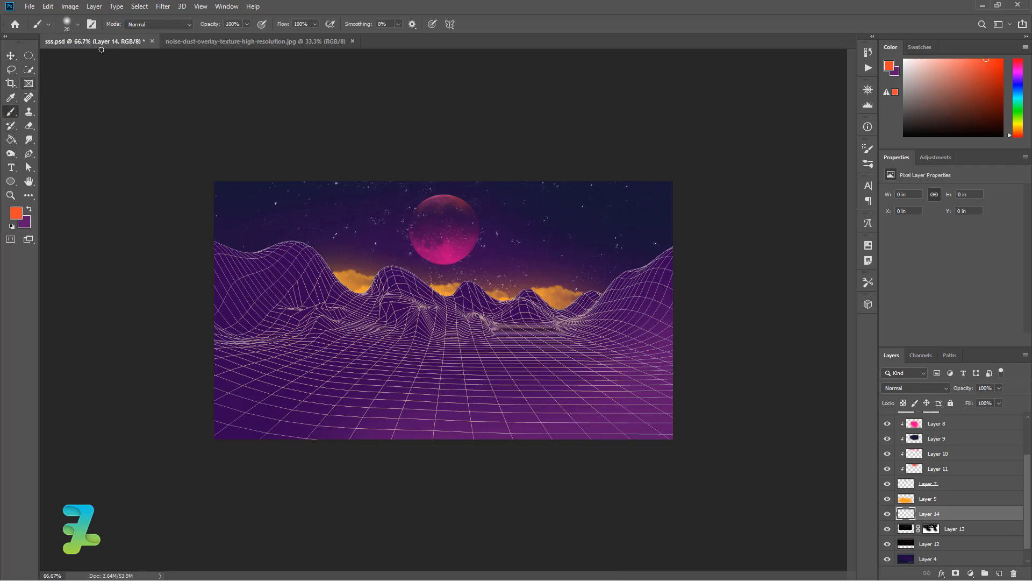
pyautogui.click(78, 25)
pyautogui.scroll(6, 37, 129)
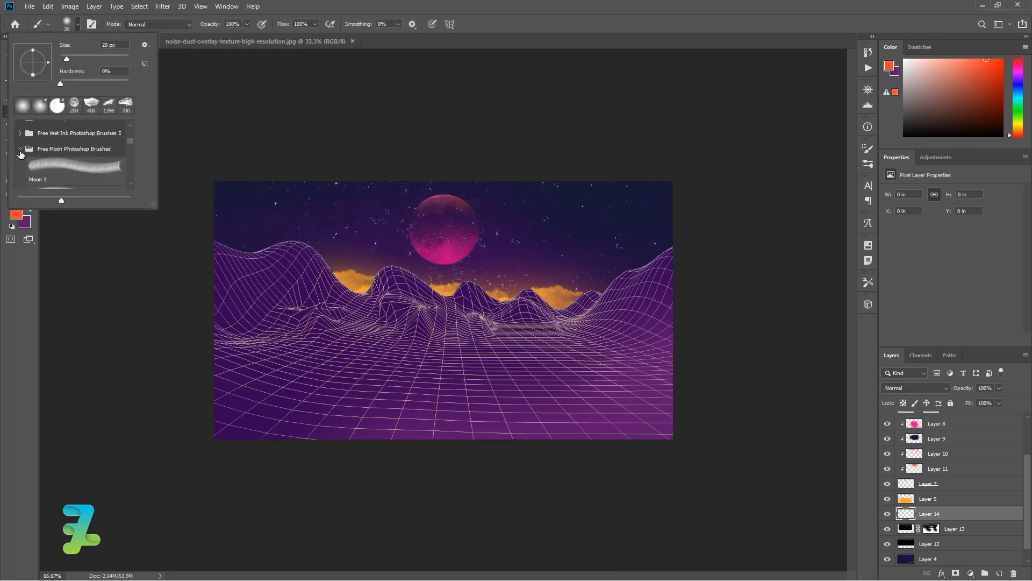
pyautogui.click(21, 151)
pyautogui.click(36, 183)
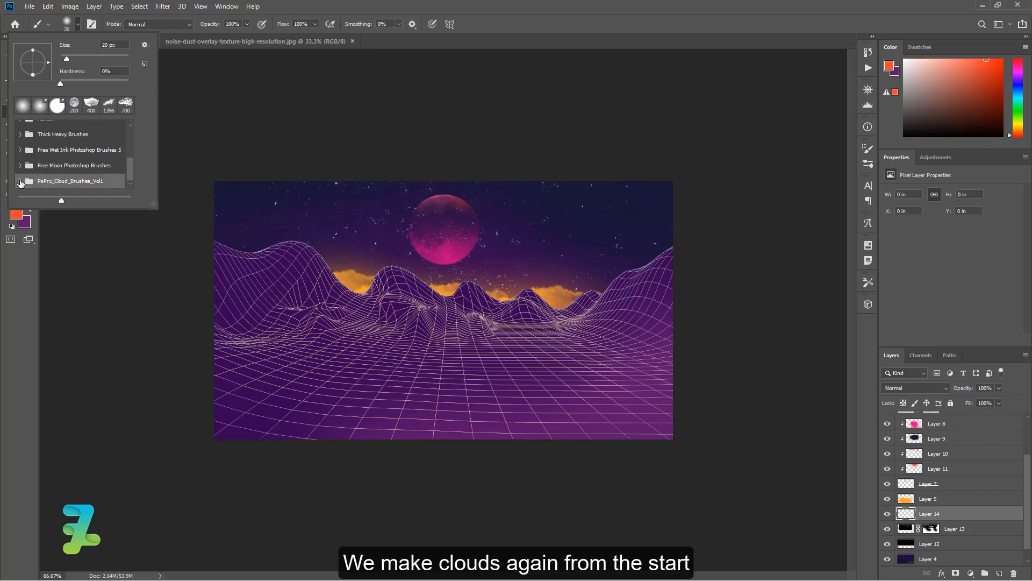
pyautogui.click(20, 183)
# Look through the pspro.co-Cloud brushes and choose the 1396 px one.
pyautogui.click(47, 156)
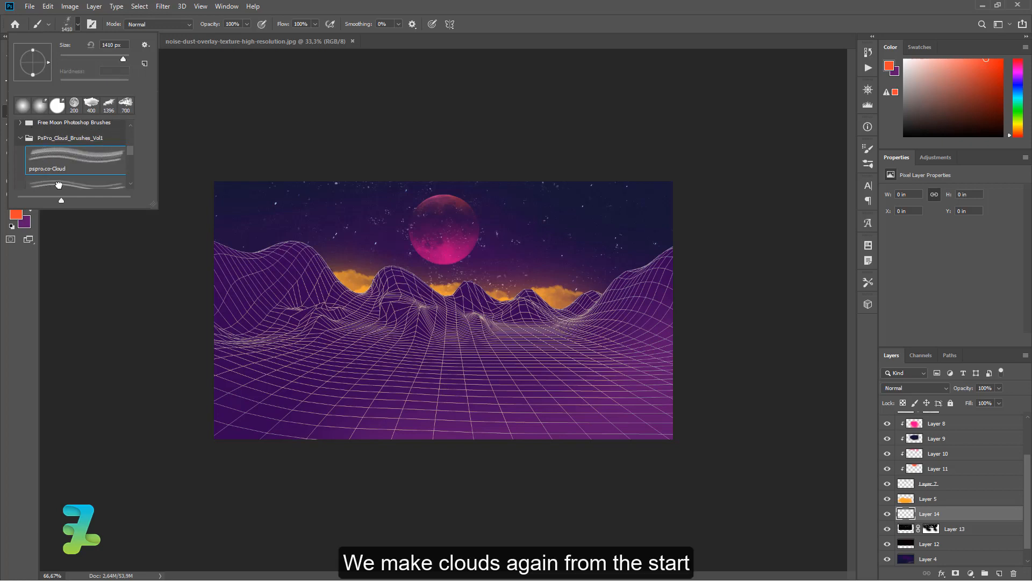
pyautogui.scroll(-1, 59, 185)
pyautogui.click(63, 173)
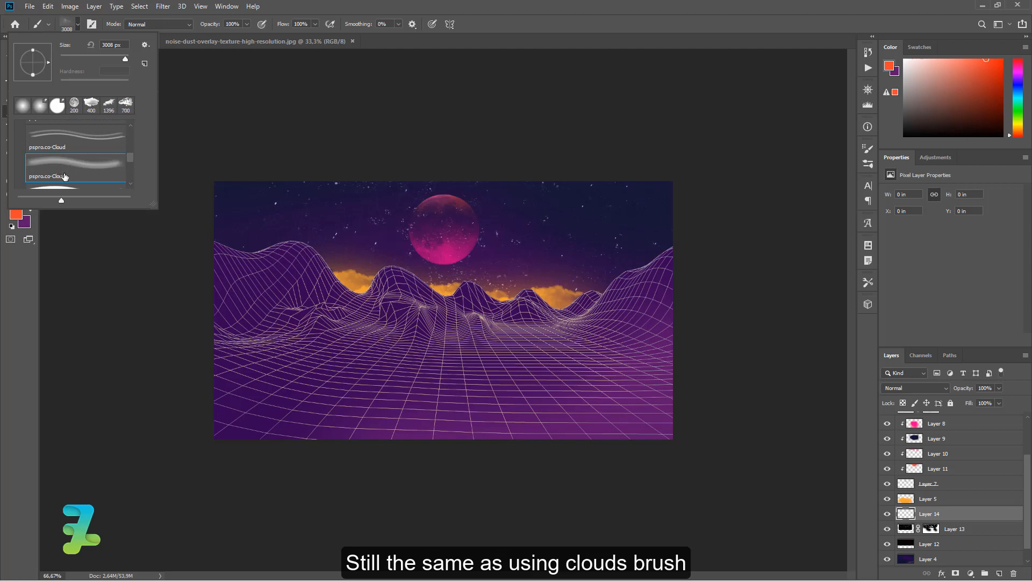
pyautogui.scroll(-1, 64, 177)
pyautogui.click(64, 174)
pyautogui.scroll(-1, 63, 173)
pyautogui.click(63, 173)
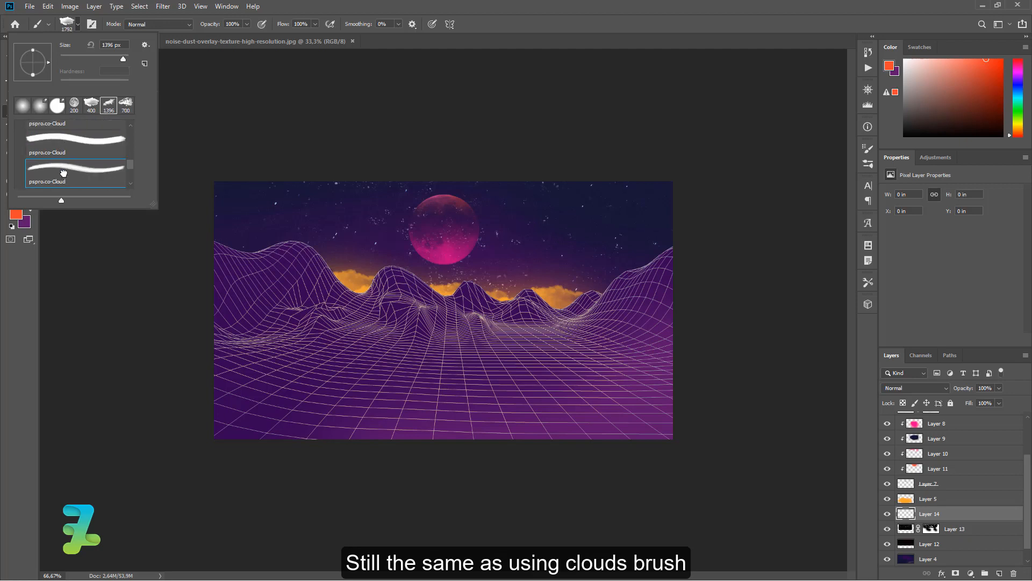
pyautogui.scroll(-1, 63, 172)
pyautogui.click(78, 24)
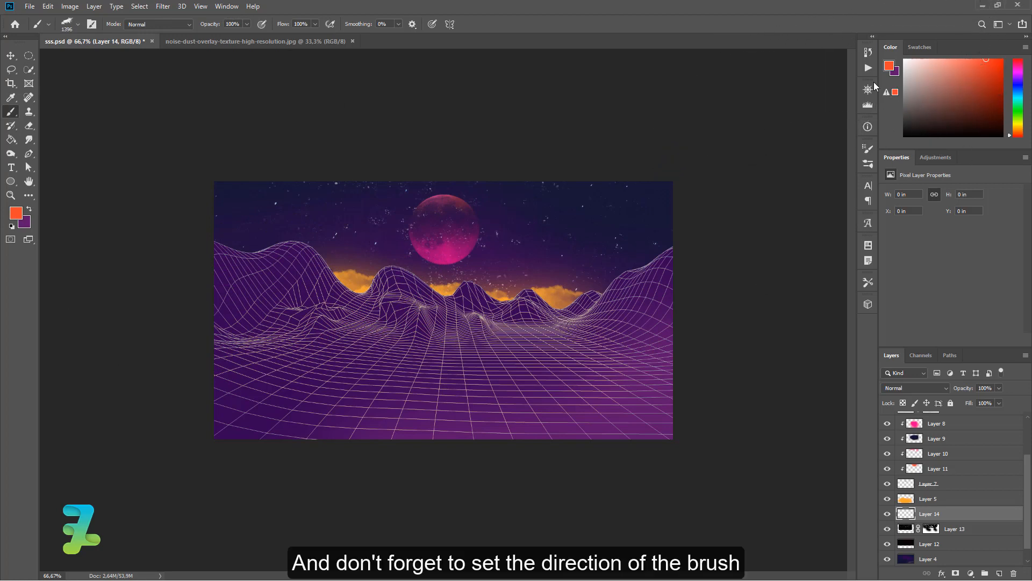
# Set the cloud brush's tip angle to -22° in the brush settings.
pyautogui.click(868, 164)
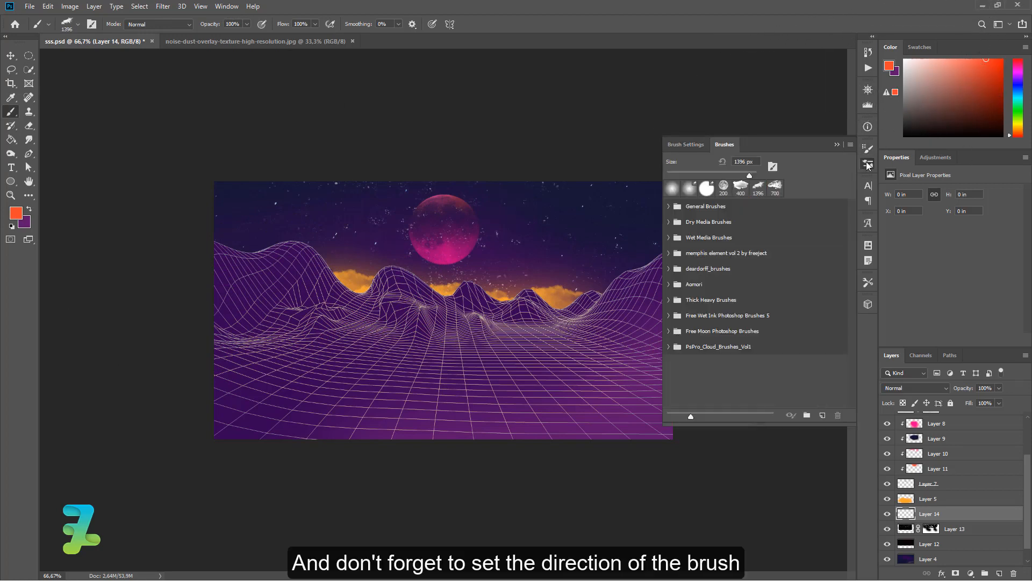
pyautogui.click(867, 152)
pyautogui.moveTo(843, 267)
pyautogui.mouseDown()
pyautogui.moveTo(846, 280)
pyautogui.moveTo(852, 272)
pyautogui.mouseUp()
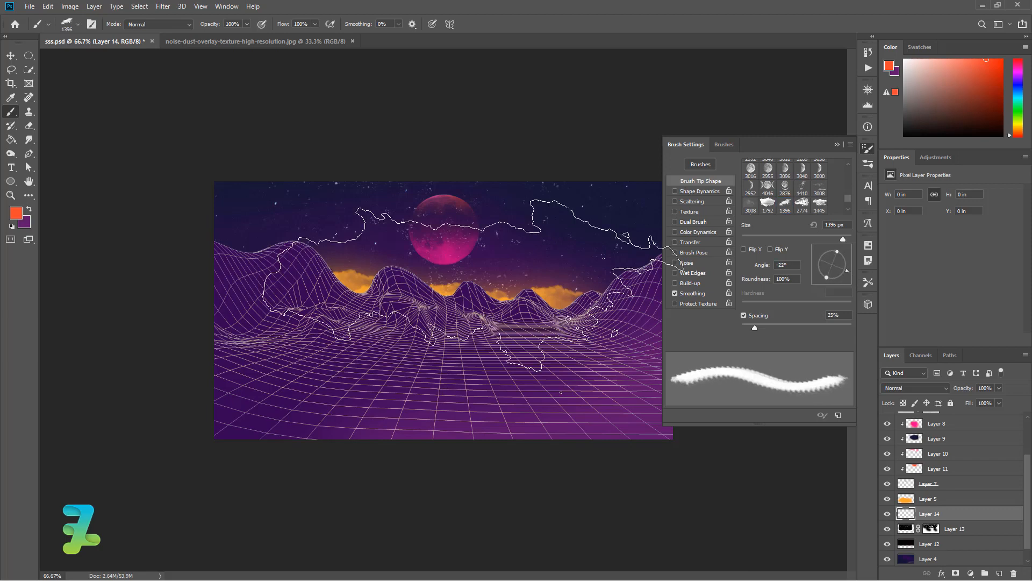
pyautogui.click(834, 144)
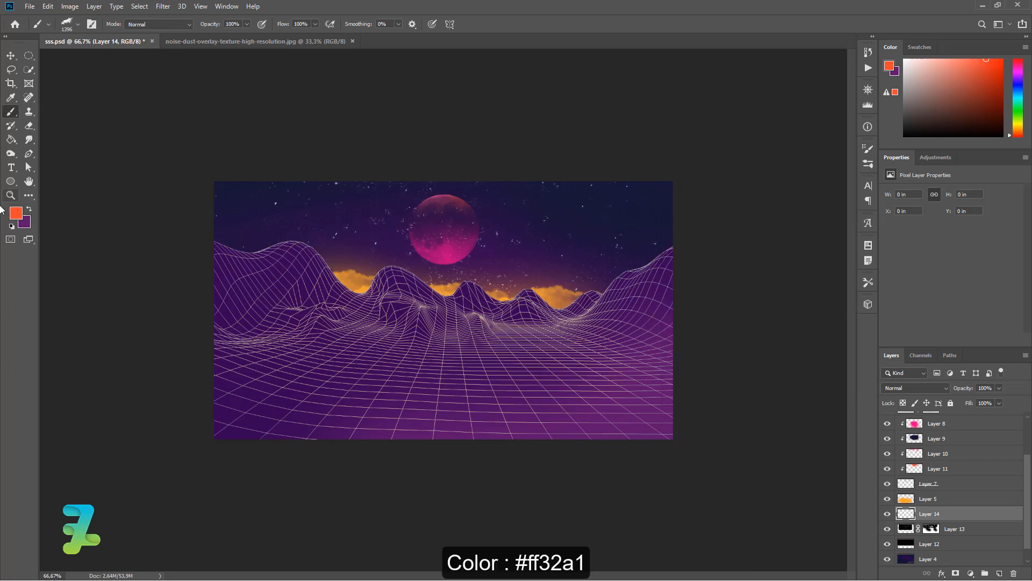
# Set the foreground colour to #ff32a1 and stamp a pink cloud on Layer 14 behind the right-hand mountains.
pyautogui.click(15, 213)
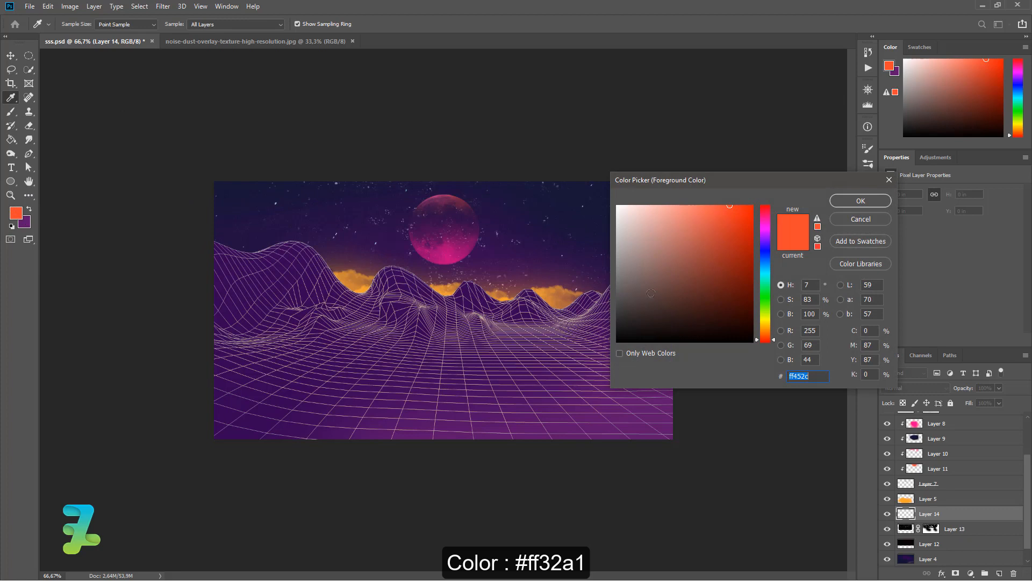
pyautogui.moveTo(770, 229); pyautogui.dragTo(770, 222)
pyautogui.write('ff32a1')
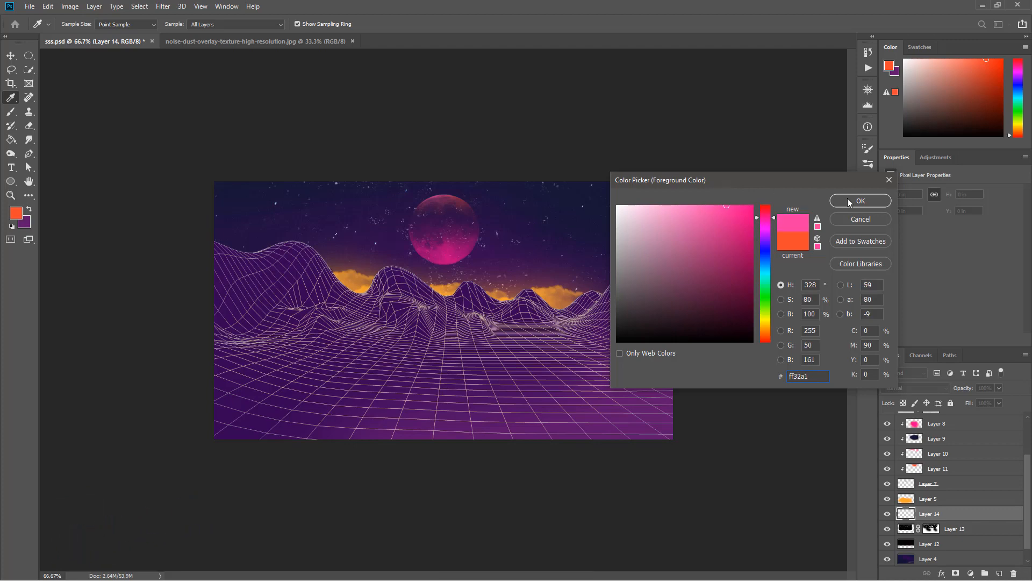
pyautogui.press('Return')
pyautogui.press('b')
pyautogui.click(619, 363)
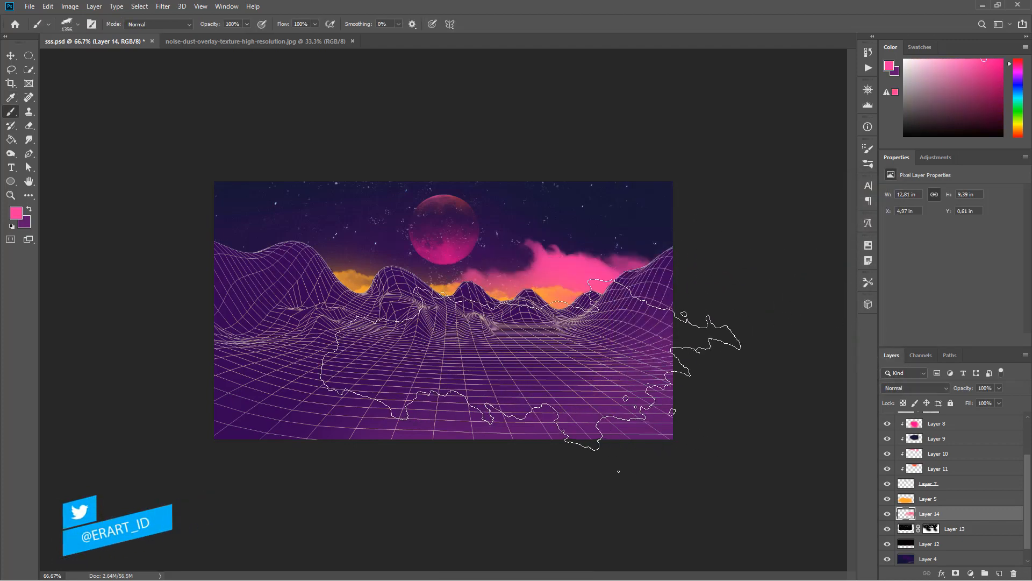
# Try to extend the pink clouds on Layer 14 behind the left-hand and central mountains.
pyautogui.click(281, 339)
pyautogui.click(226, 328)
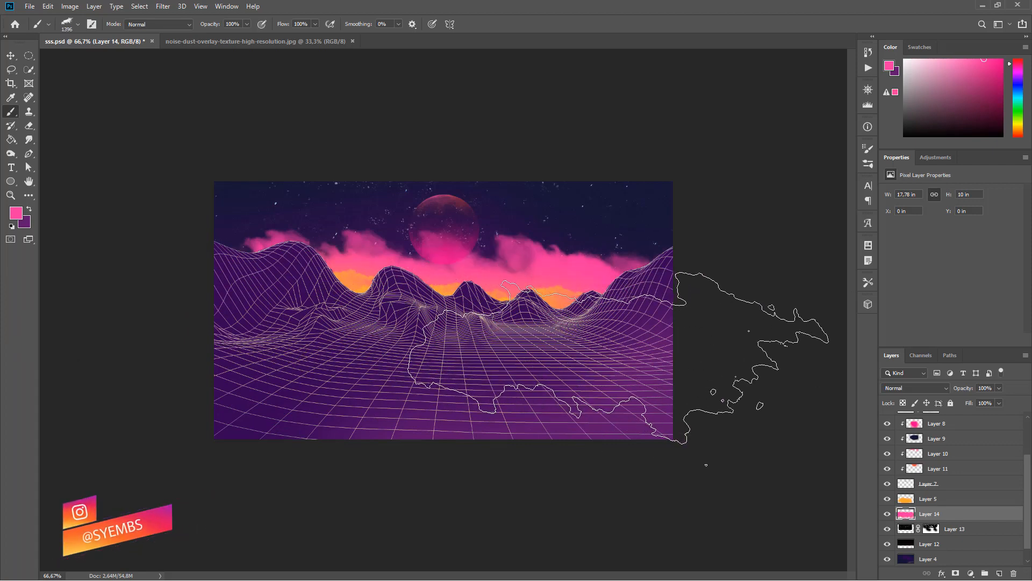
pyautogui.hotkey('ctrl', 'z')
pyautogui.hotkey('ctrl', 'z')
pyautogui.hotkey('ctrl', 'z')
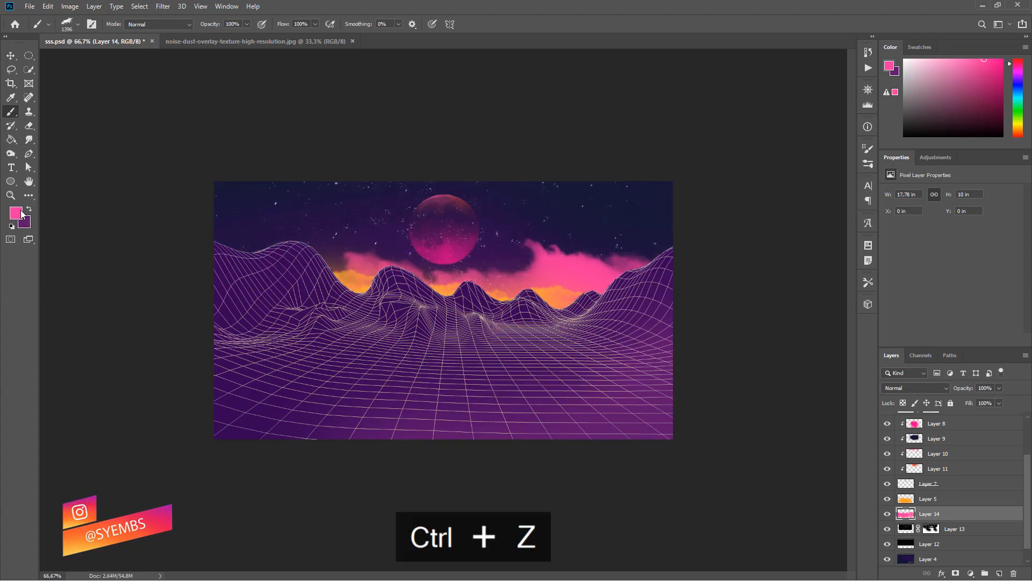
# Set the foreground colour to #ff425d and undo all pink cloud stamps on Layer 14.
pyautogui.click(17, 214)
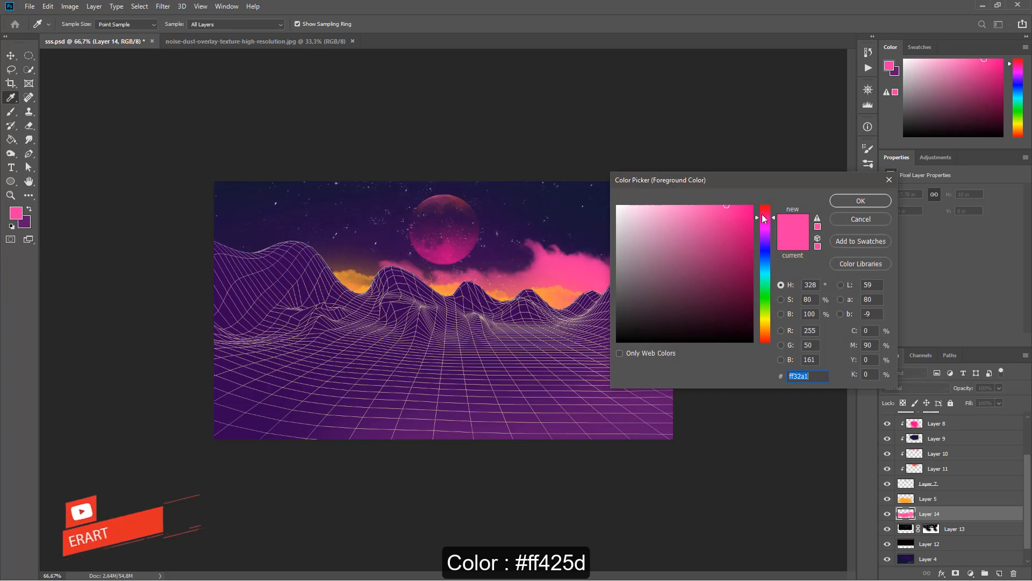
pyautogui.write('ff325d')
pyautogui.click(861, 201)
pyautogui.hotkey('ctrl', 'z')
pyautogui.hotkey('ctrl', 'z')
pyautogui.hotkey('ctrl', 'z')
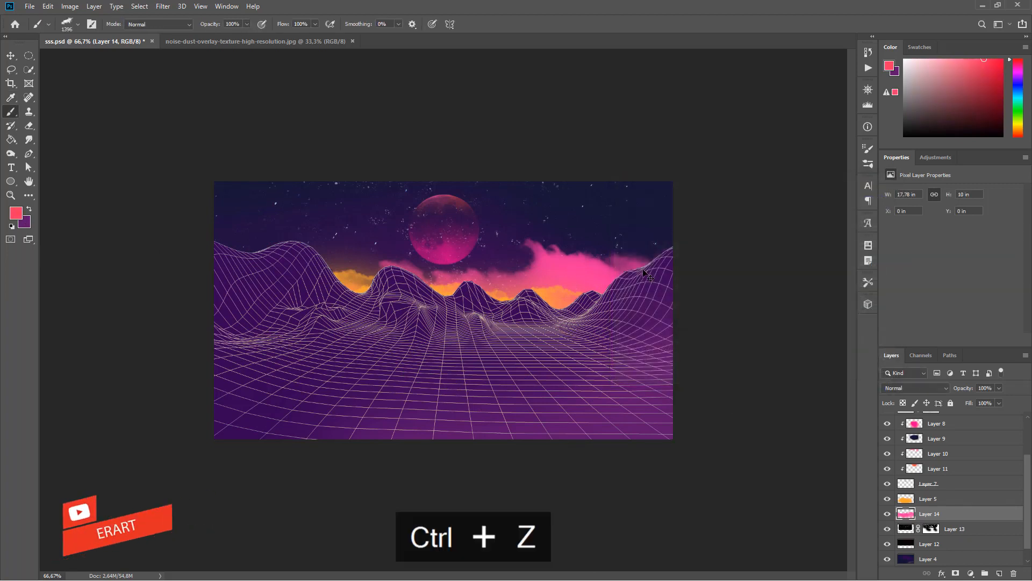
pyautogui.hotkey('ctrl', 'z')
pyautogui.hotkey('ctrl', 'z')
pyautogui.hotkey('ctrl', 'z')
pyautogui.hotkey('ctrl', 'z')
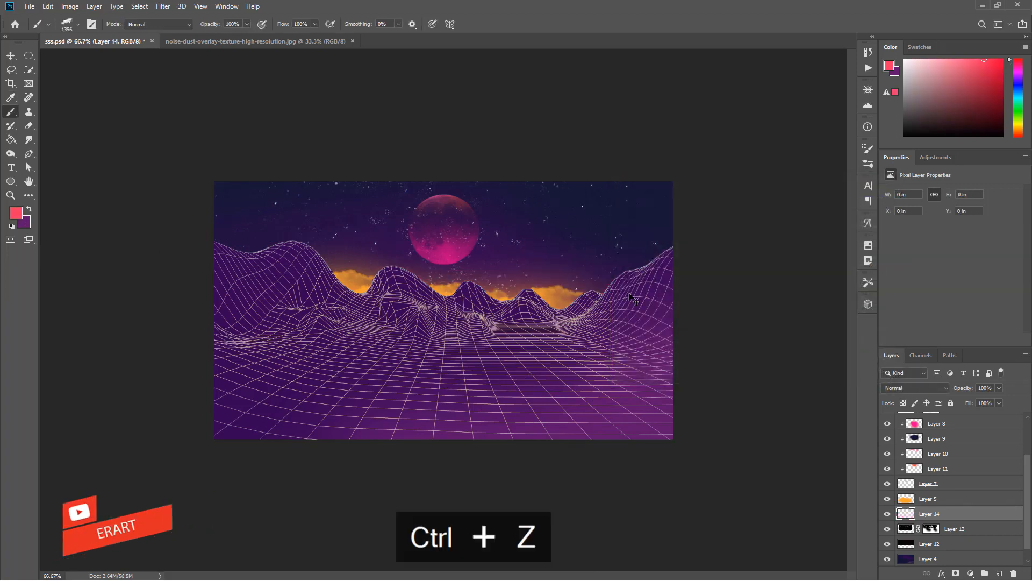
# Try cloud stamps behind the right-hand mountains in #ff425d and in #ff0036.
pyautogui.click(613, 334)
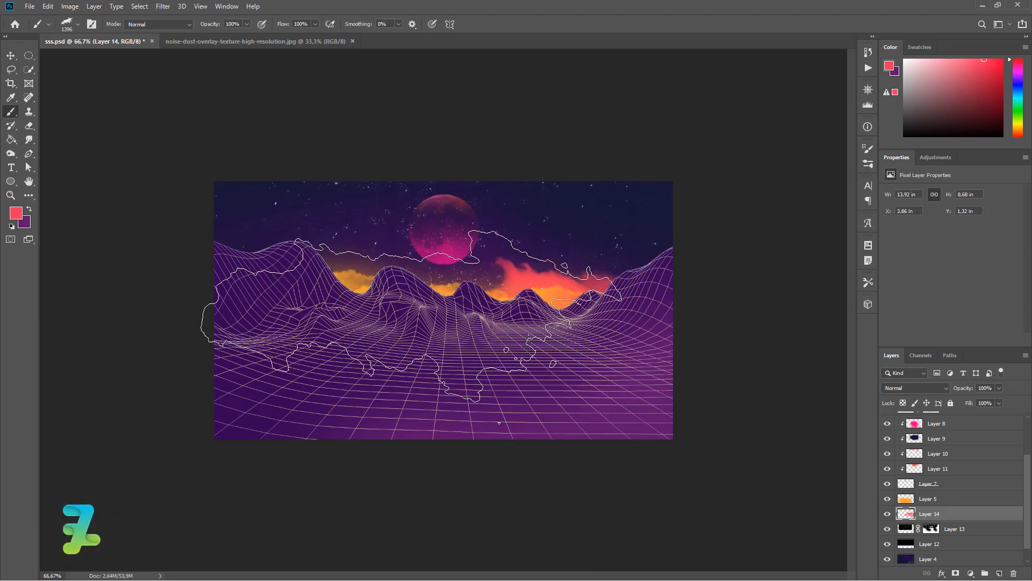
pyautogui.hotkey('ctrl', 'z')
pyautogui.click(20, 214)
pyautogui.write('ff0036')
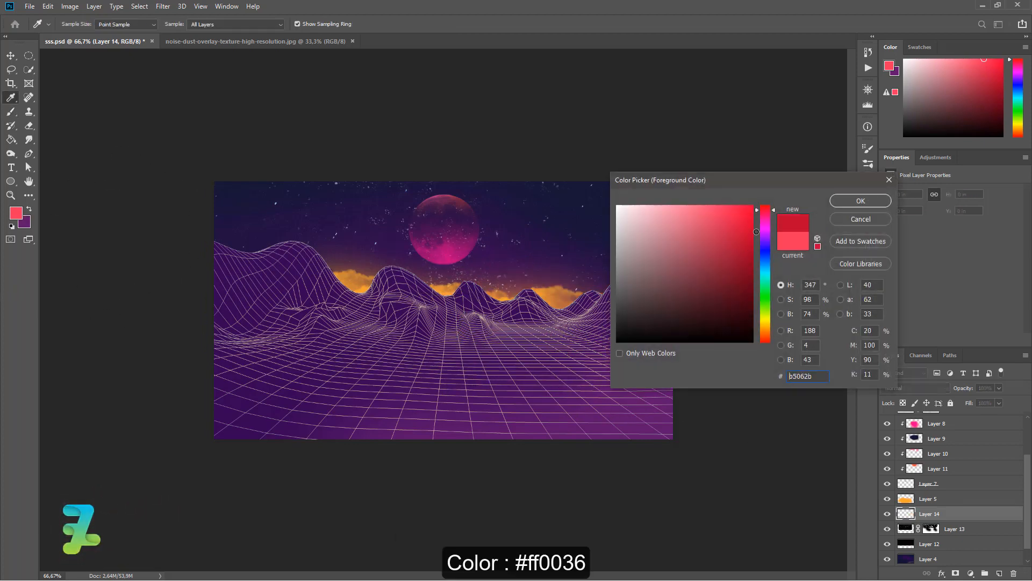
pyautogui.click(845, 205)
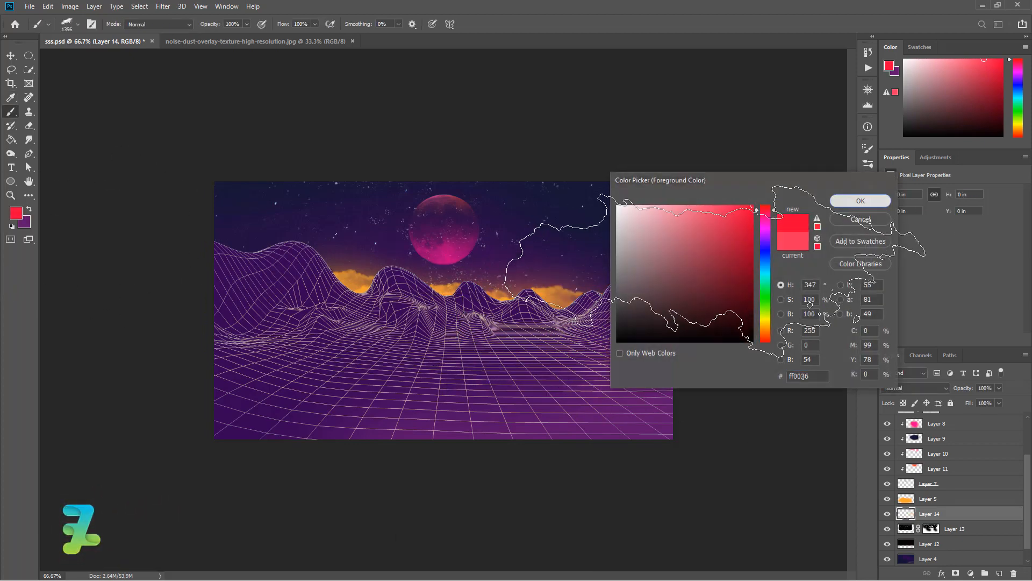
pyautogui.click(706, 311)
pyautogui.hotkey('ctrl', 'z')
pyautogui.click(684, 345)
pyautogui.hotkey('ctrl', 'z')
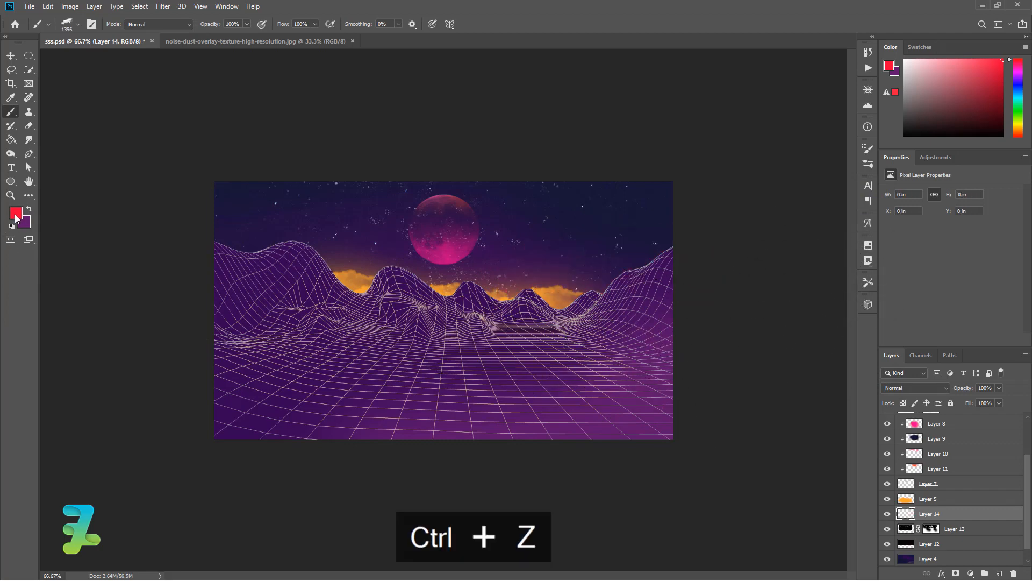
# Try a cloud stamp behind the right-hand mountains with the foreground colour #ff008a.
pyautogui.click(16, 214)
pyautogui.write('ff008a')
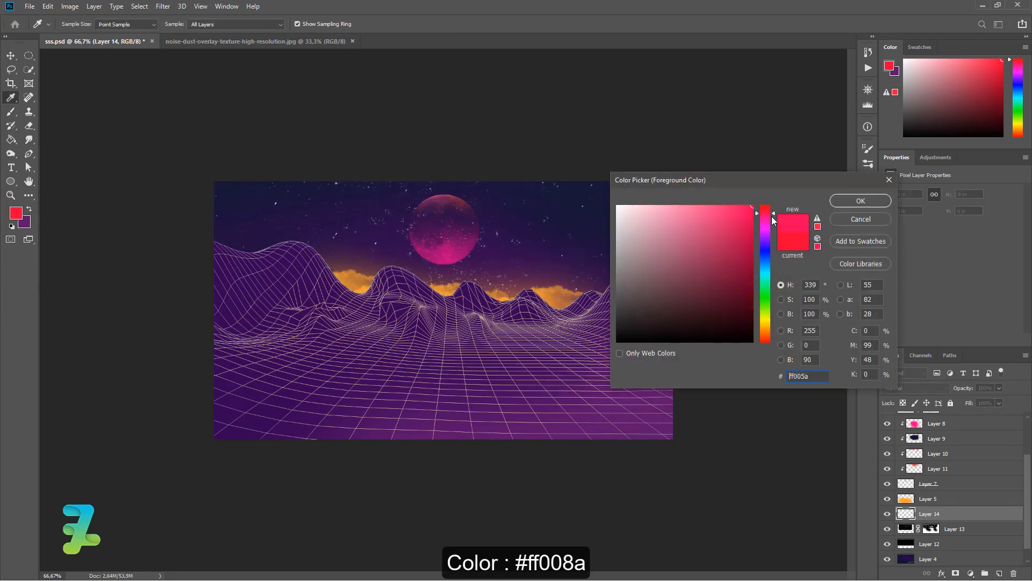
pyautogui.click(837, 205)
pyautogui.click(716, 294)
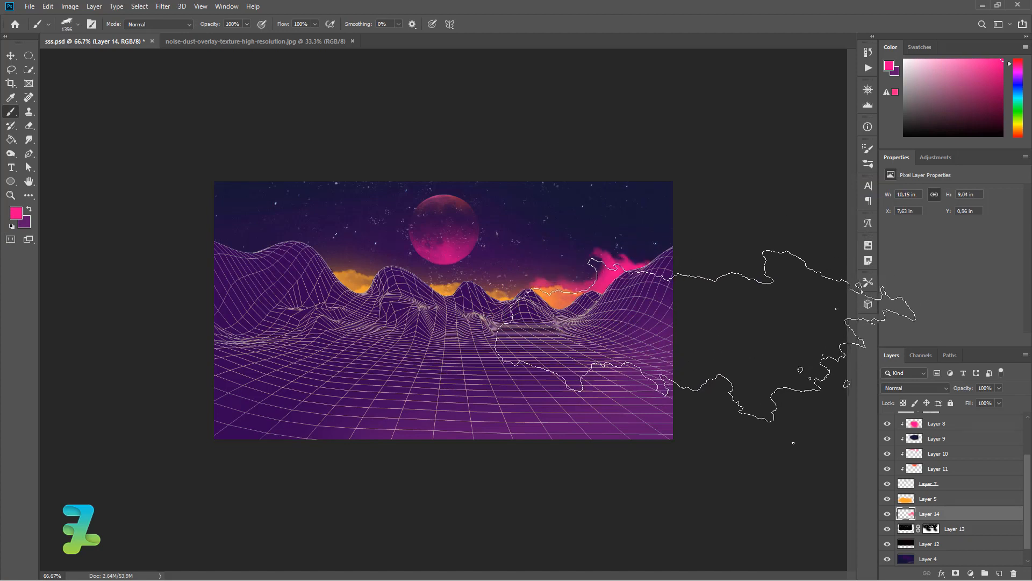
pyautogui.hotkey('ctrl', 'z')
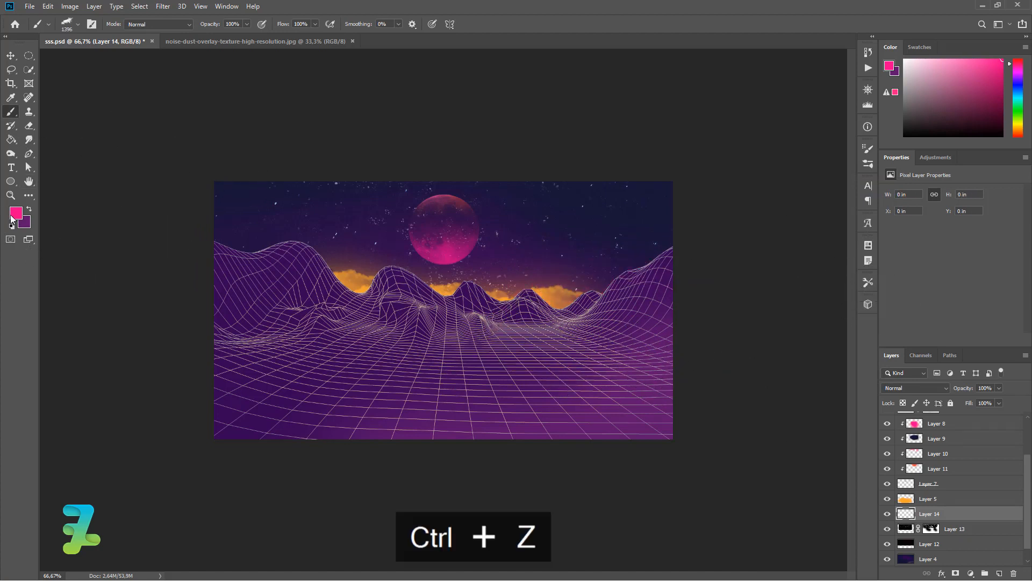
# Set the foreground colour to #ff32a1 and stamp low pink clouds along the whole mountain horizon on Layer 14.
pyautogui.click(16, 213)
pyautogui.moveTo(734, 215); pyautogui.dragTo(727, 203)
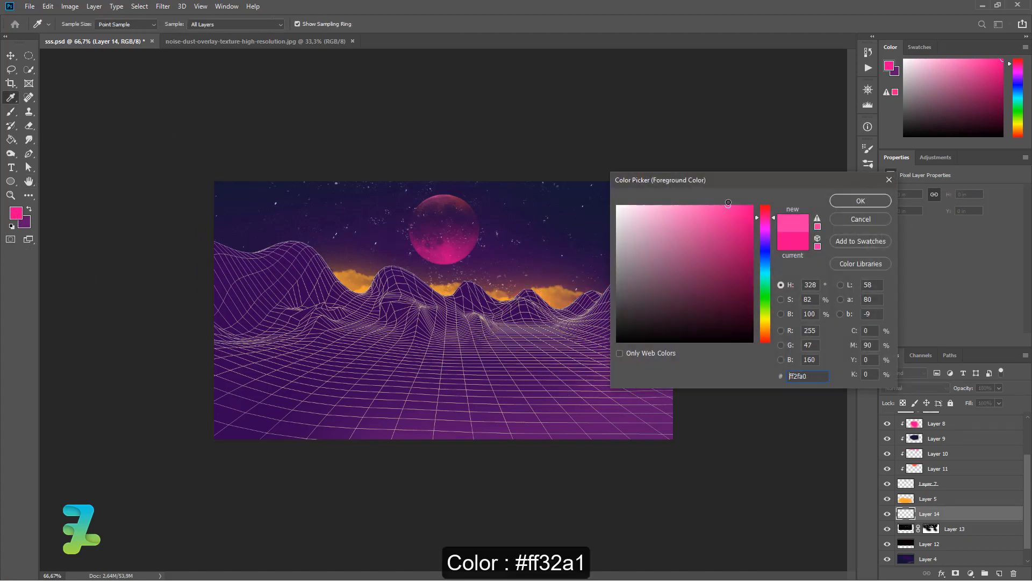
pyautogui.click(837, 207)
pyautogui.moveTo(766, 329)
pyautogui.mouseDown()
pyautogui.moveTo(648, 376)
pyautogui.moveTo(552, 378)
pyautogui.mouseUp()
pyautogui.moveTo(488, 371); pyautogui.dragTo(436, 362)
pyautogui.moveTo(560, 465); pyautogui.dragTo(360, 408)
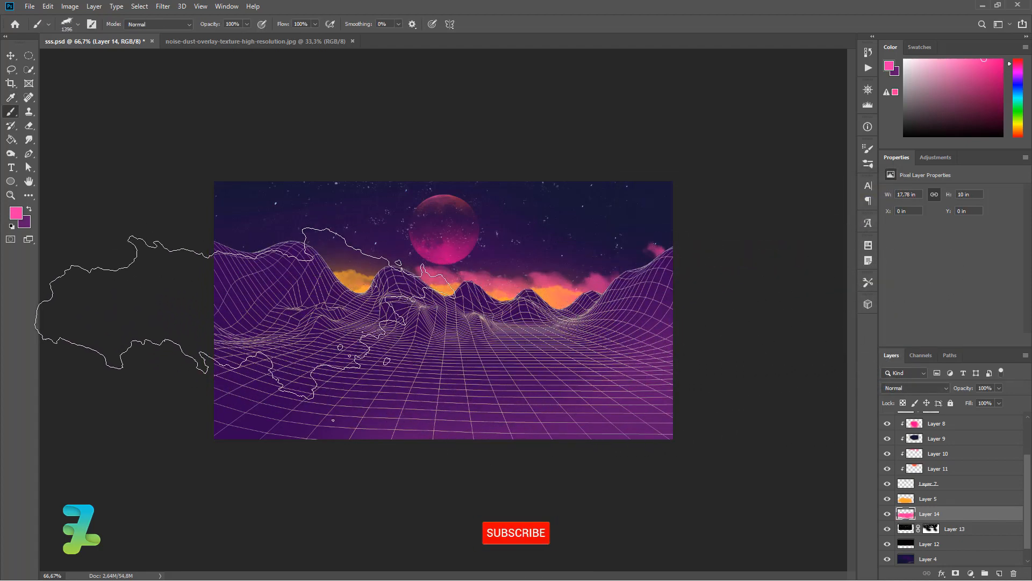
pyautogui.click(244, 322)
pyautogui.click(137, 322)
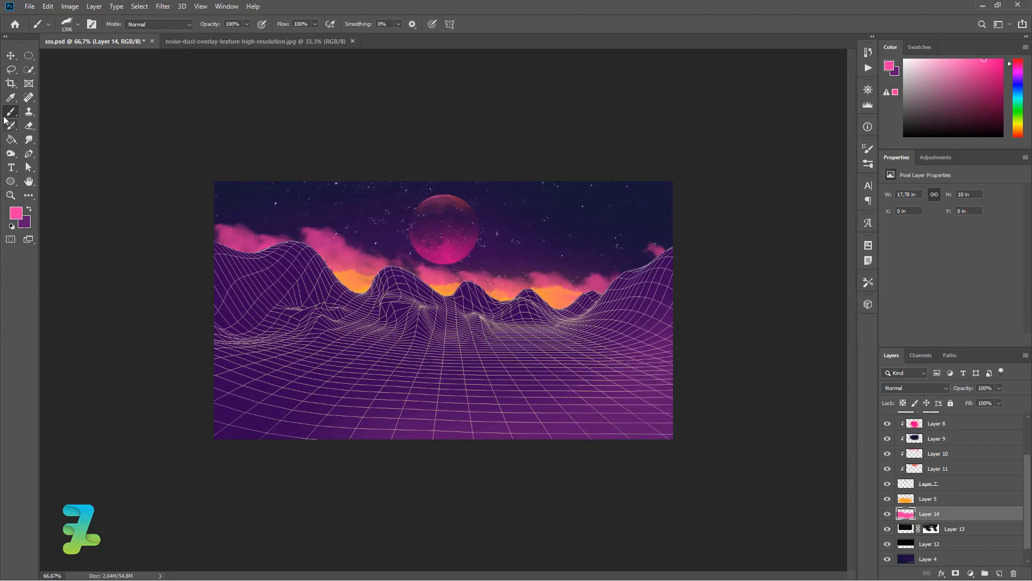
# Paint a pink glow over the clouds along the horizon with a soft round brush reduced to 500 px.
pyautogui.click(77, 27)
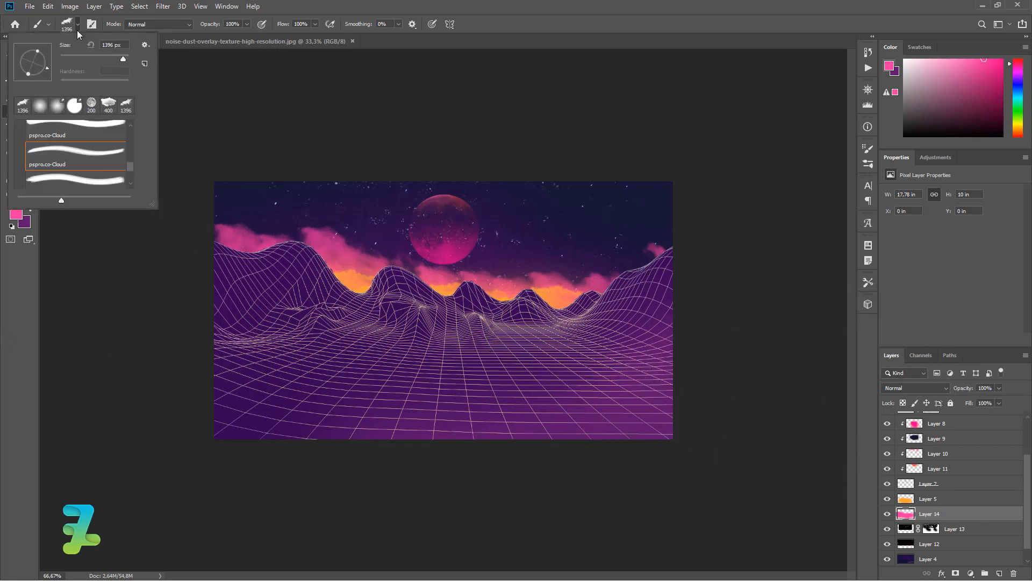
pyautogui.doubleClick(45, 106)
pyautogui.press('[')
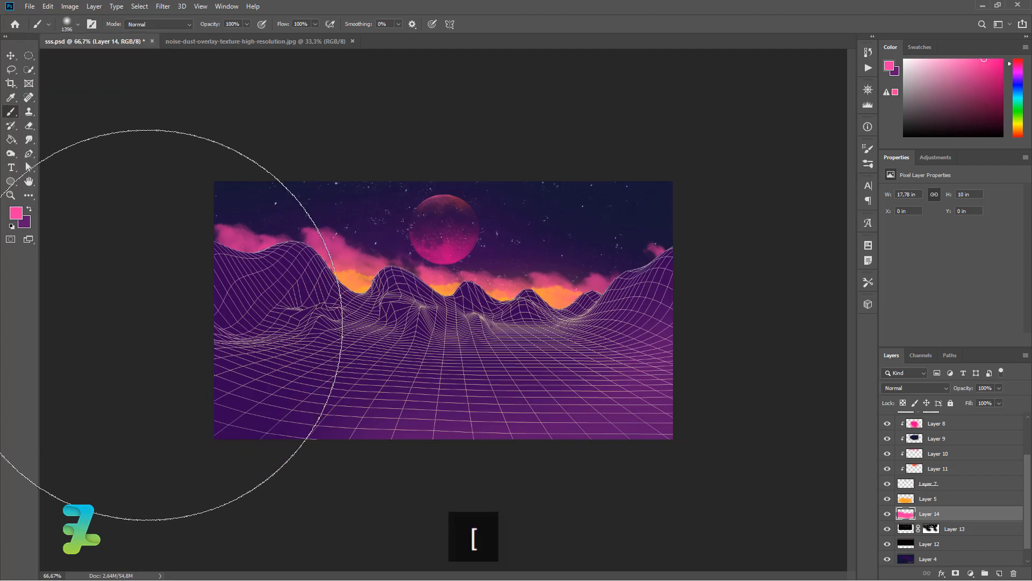
pyautogui.press('[')
pyautogui.press('[')
pyautogui.press('[')
pyautogui.press('[')
pyautogui.press('[')
pyautogui.press('[')
pyautogui.press('[')
pyautogui.press('[')
pyautogui.press('[')
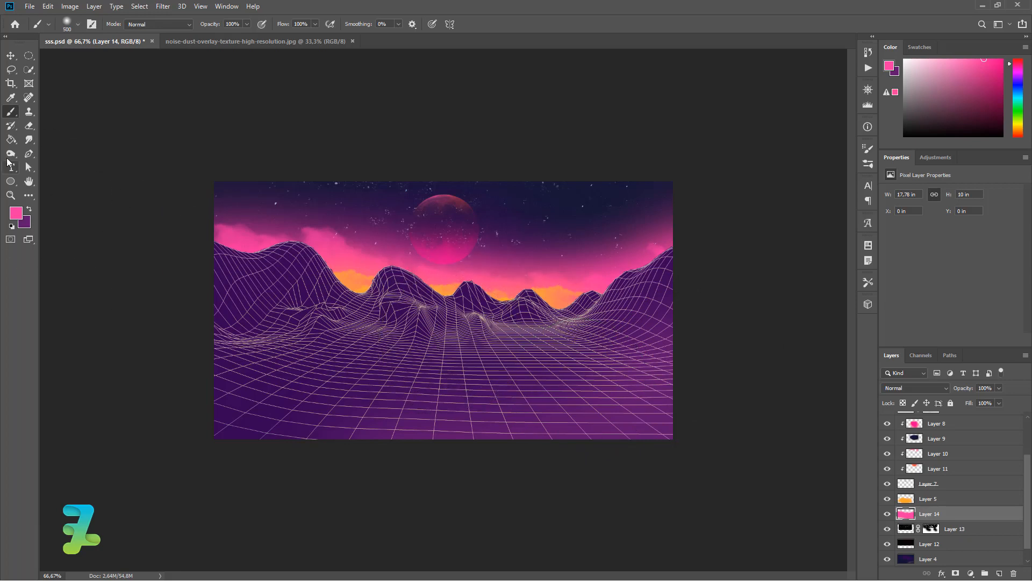
# Soften the pink glow in the sky and along the mountains on Layer 14 with a soft 600 px Eraser.
pyautogui.press('e')
pyautogui.press(']')
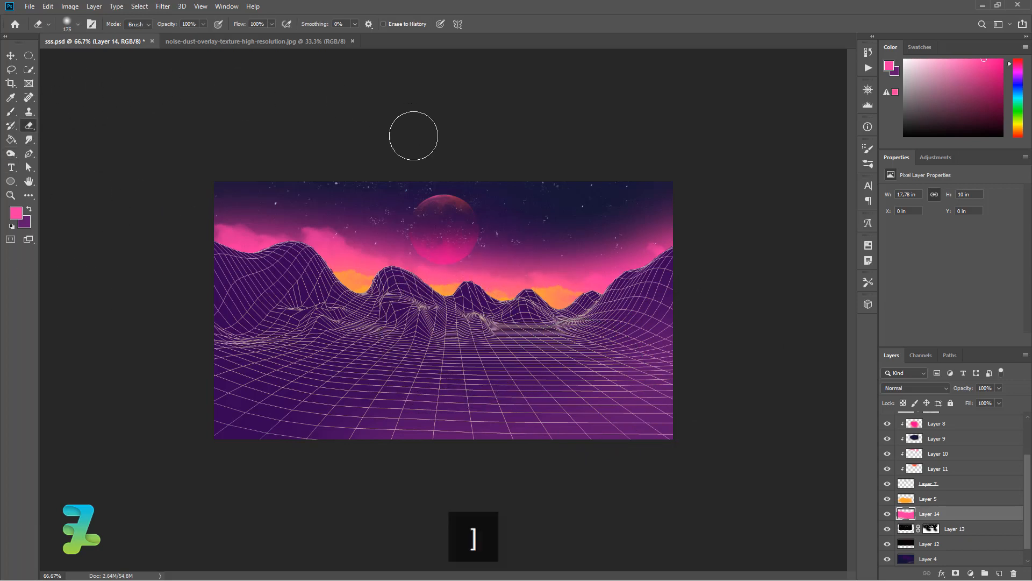
pyautogui.press(']')
pyautogui.press(']')
pyautogui.press(']')
pyautogui.press(']')
pyautogui.press(']')
pyautogui.press(']')
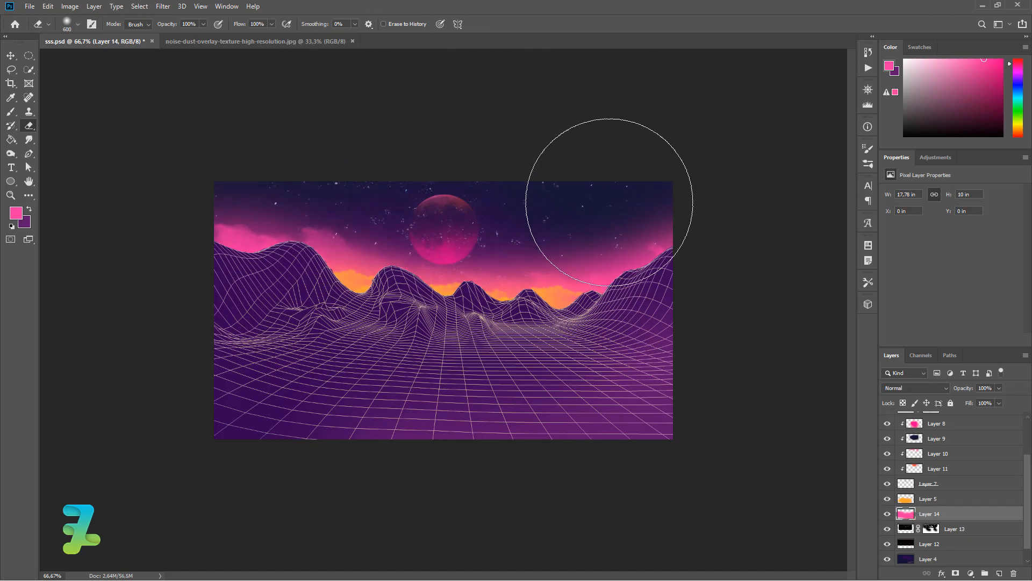
pyautogui.moveTo(254, 340)
pyautogui.mouseDown()
pyautogui.moveTo(226, 363)
pyautogui.moveTo(240, 394)
pyautogui.moveTo(423, 420)
pyautogui.moveTo(612, 409)
pyautogui.moveTo(663, 394)
pyautogui.mouseUp()
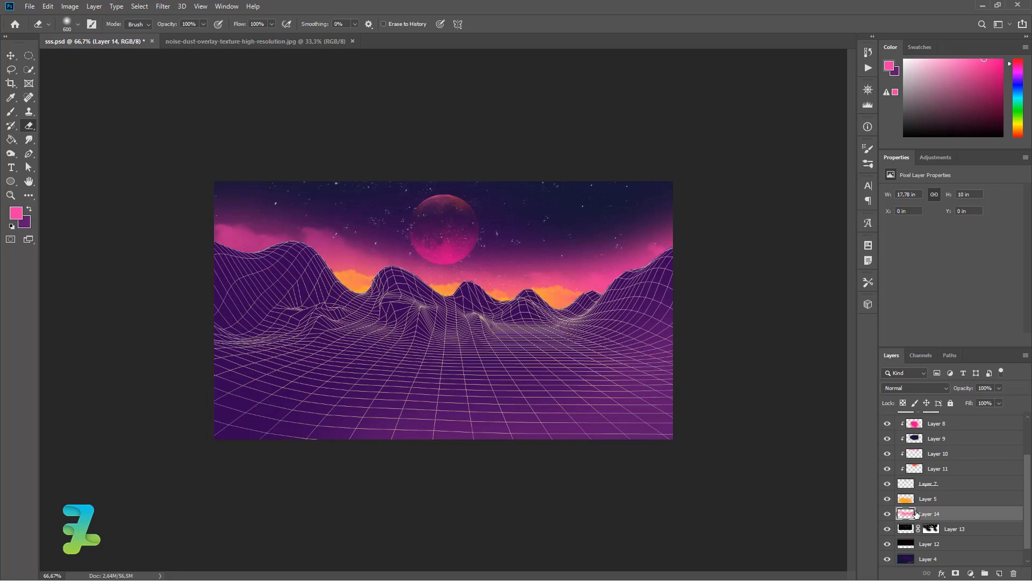
# Add a Color Overlay layer style in #00fcff to Layer 1 copy, the mountains' wireframe lines.
pyautogui.click(11, 56)
pyautogui.scroll(2, 949, 499)
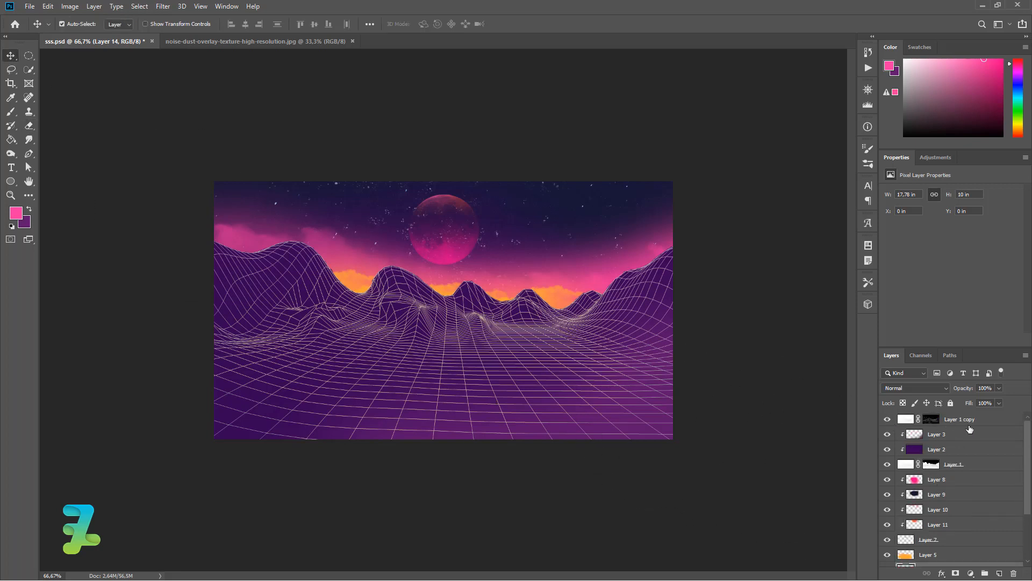
pyautogui.click(1005, 421)
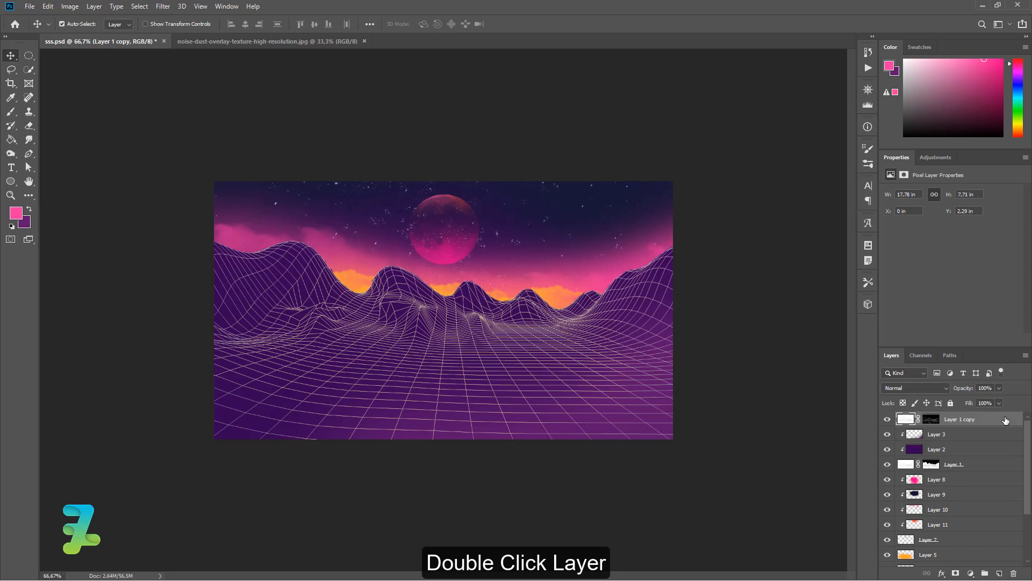
pyautogui.doubleClick(1005, 421)
pyautogui.click(619, 255)
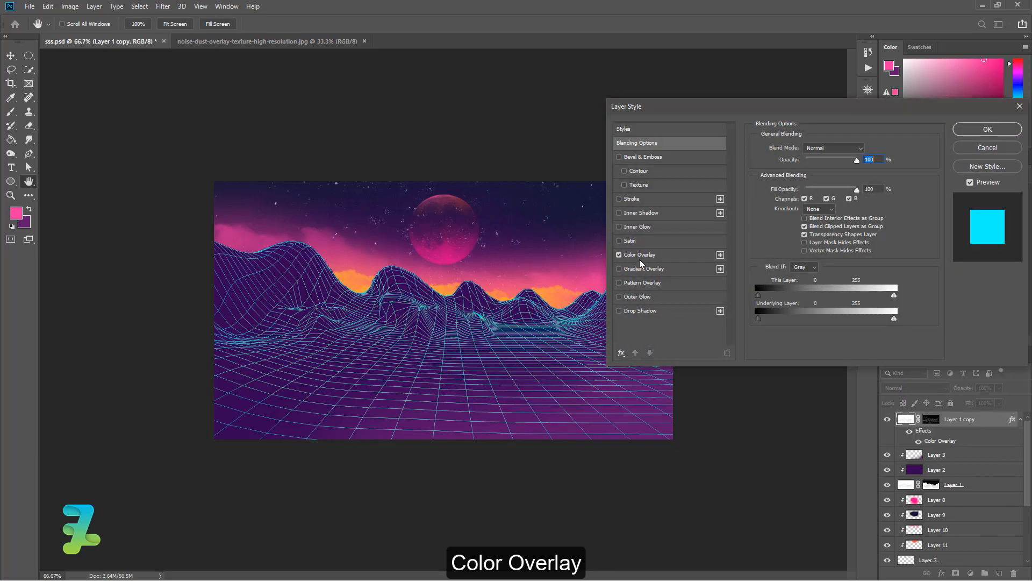
pyautogui.click(646, 261)
pyautogui.click(862, 149)
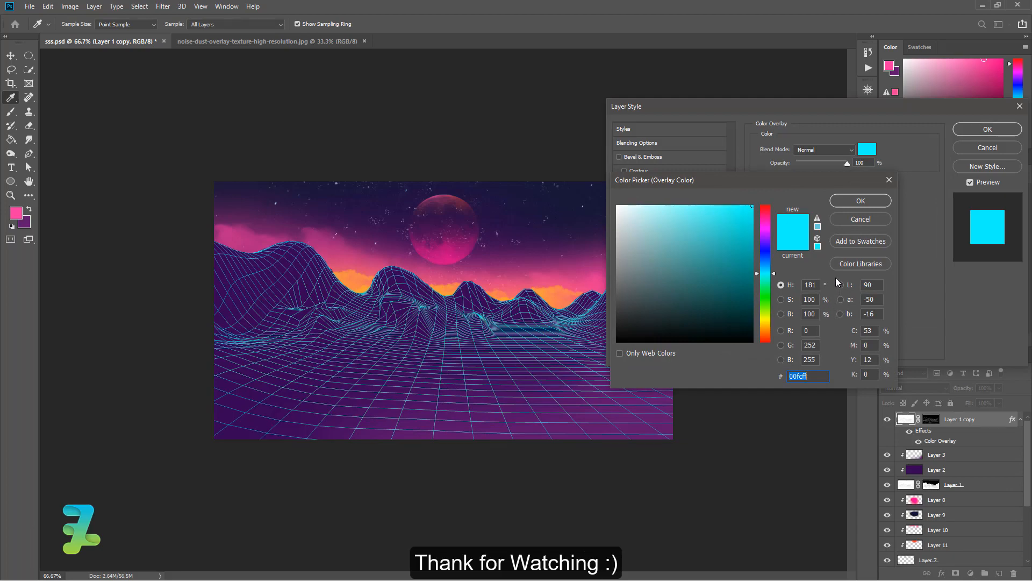
pyautogui.click(861, 200)
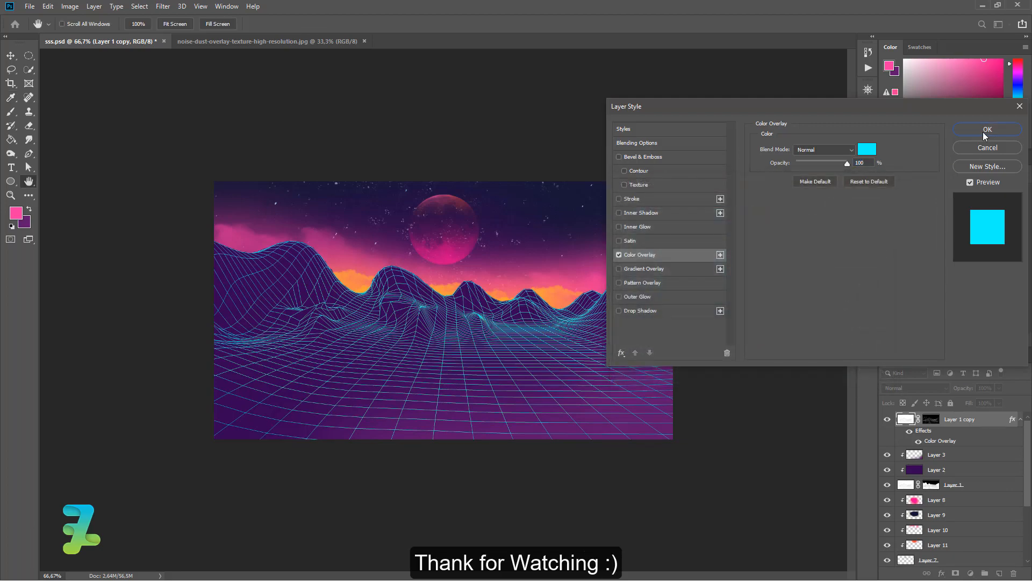